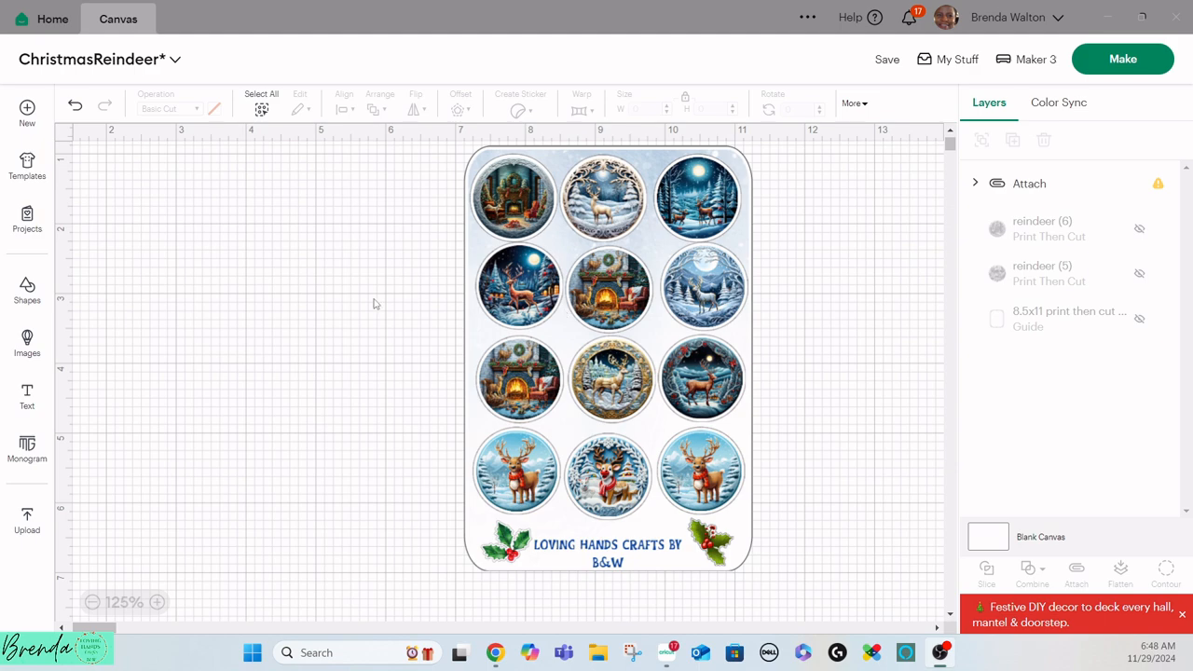
# Step: Switch to Creative Fabrica in Chrome and run the recent search "christmas wreath stickets"
pyautogui.click(495, 653)
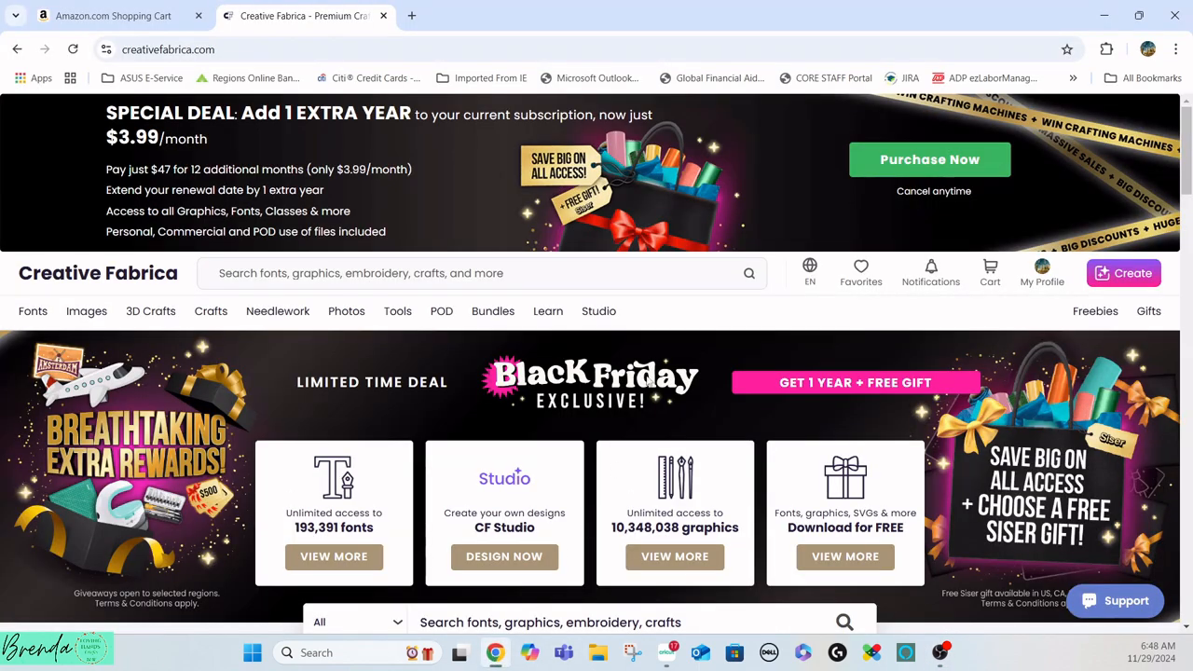
pyautogui.click(545, 274)
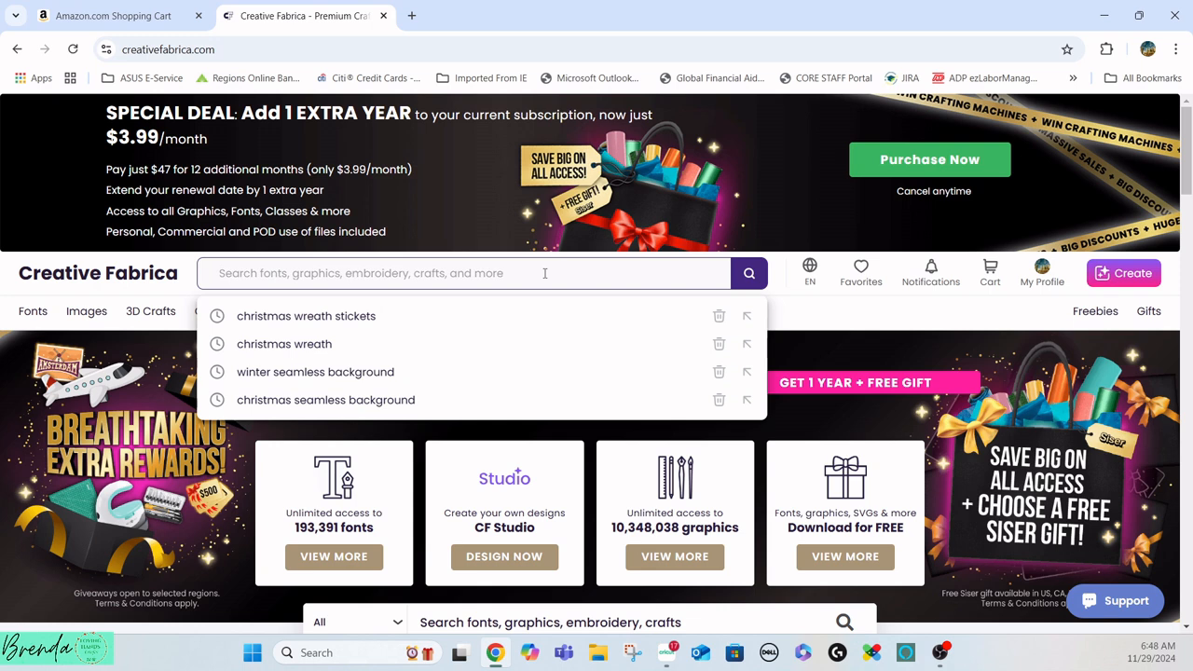
pyautogui.click(353, 317)
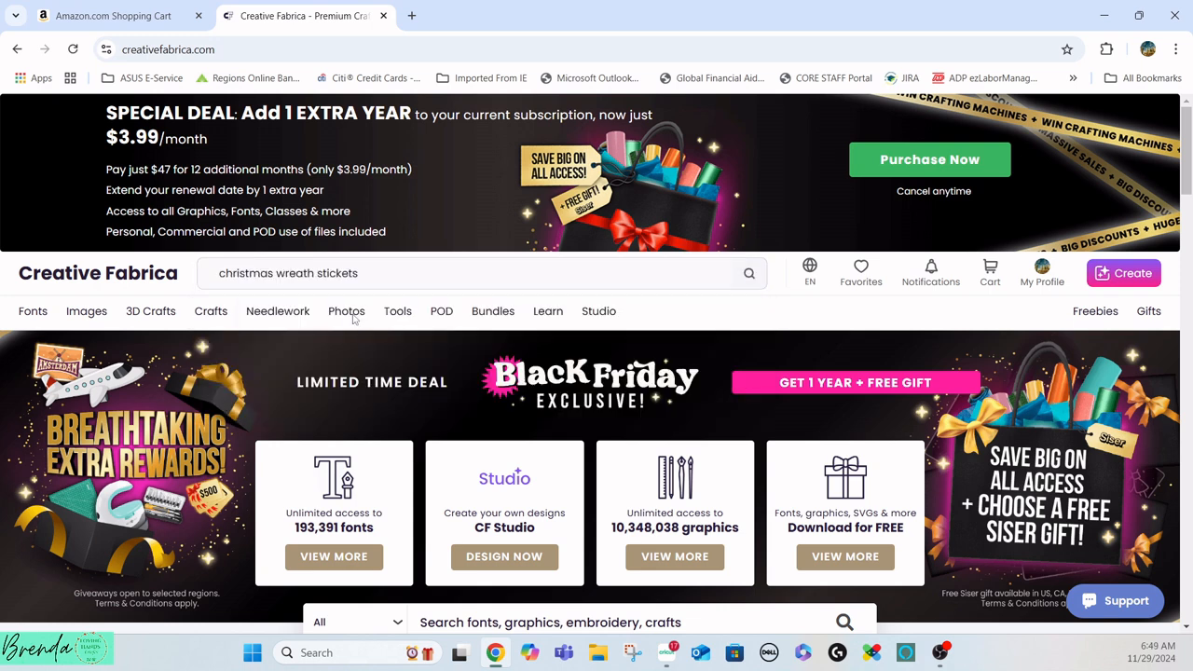
pyautogui.click(353, 312)
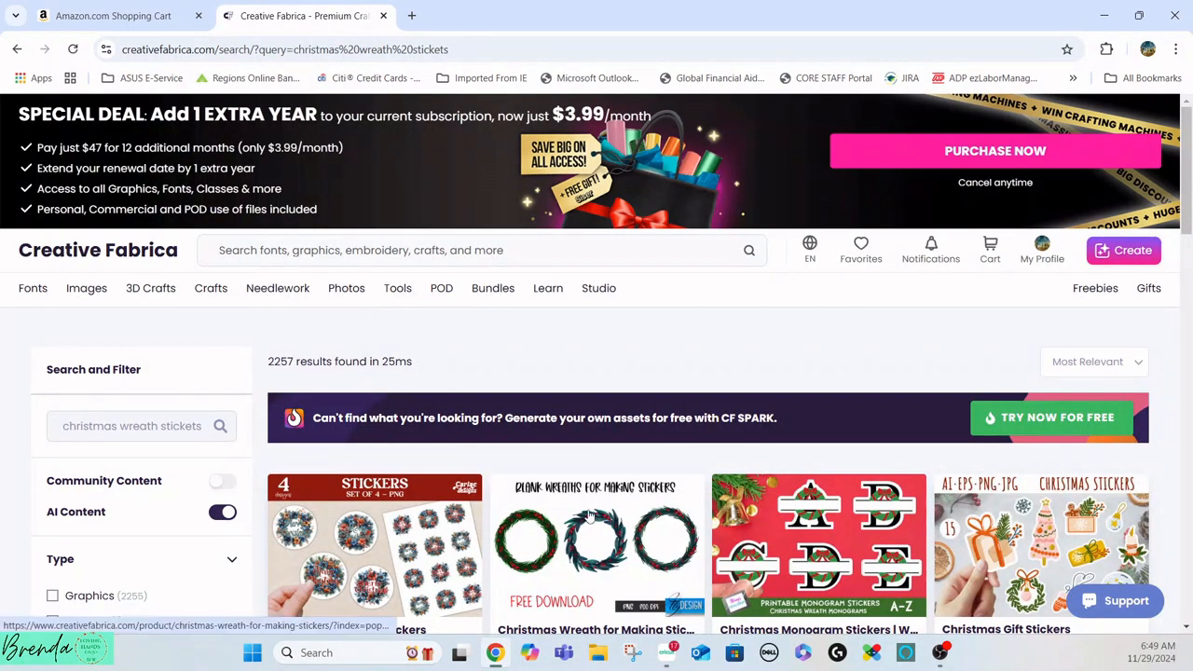
# Step: Browse the search results and open the product page of the 3D Reindeer Christmas Ornaments clipart set
pyautogui.scroll(-2, 587, 512)
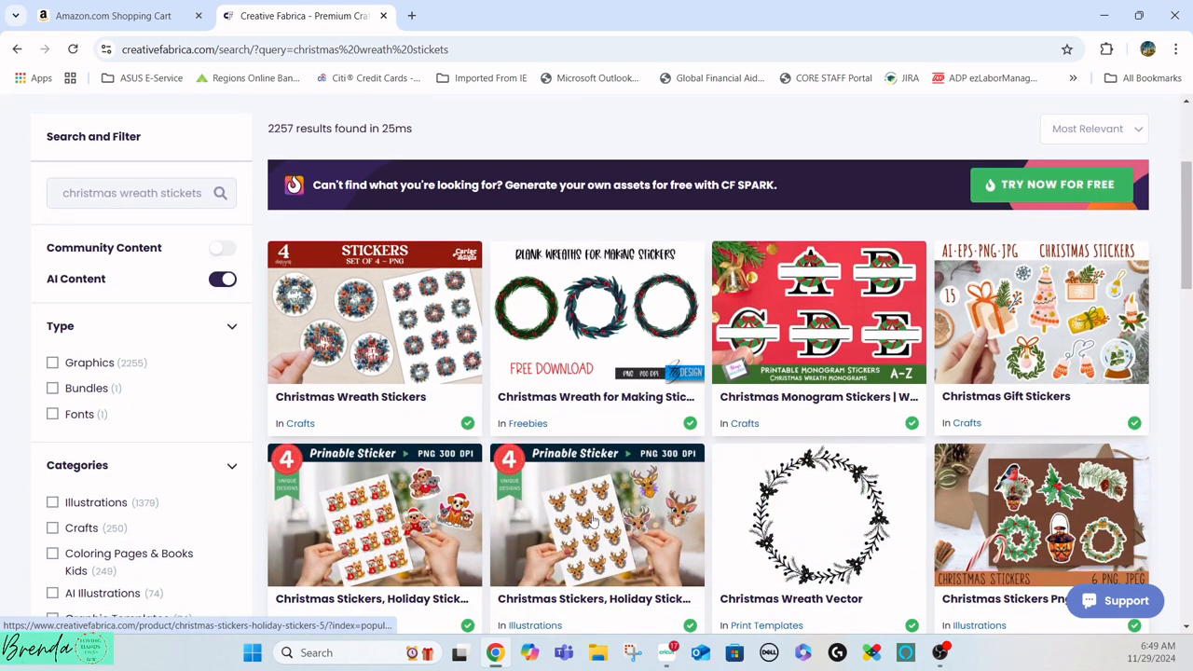
pyautogui.scroll(-5, 578, 511)
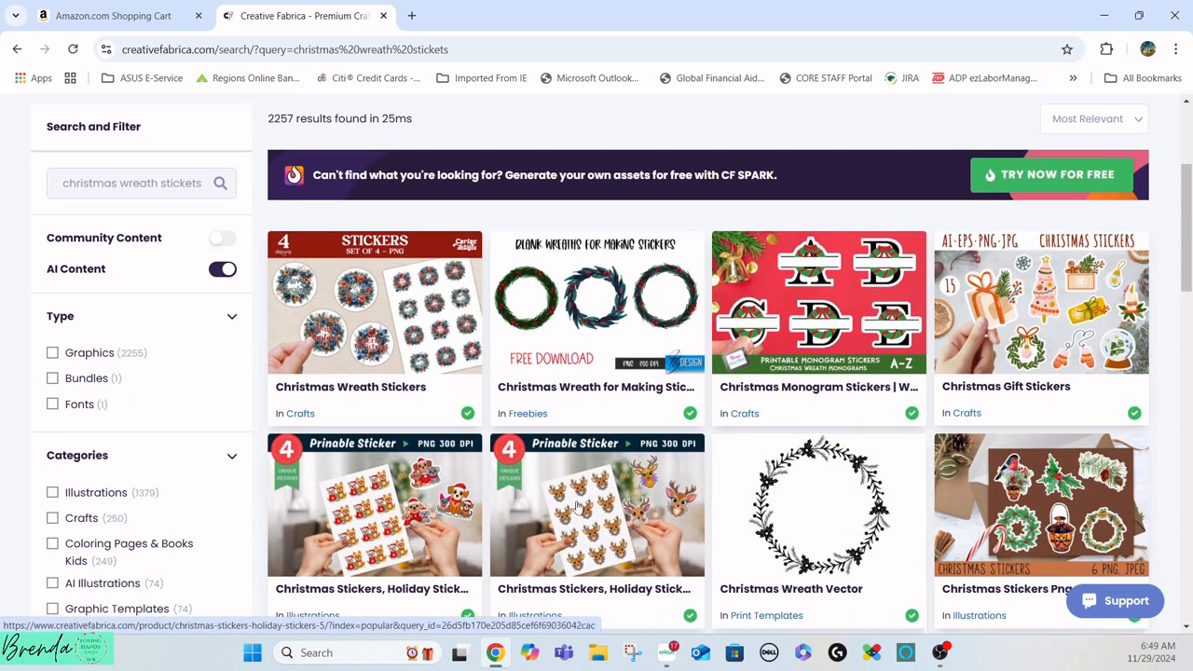
pyautogui.scroll(-6, 576, 506)
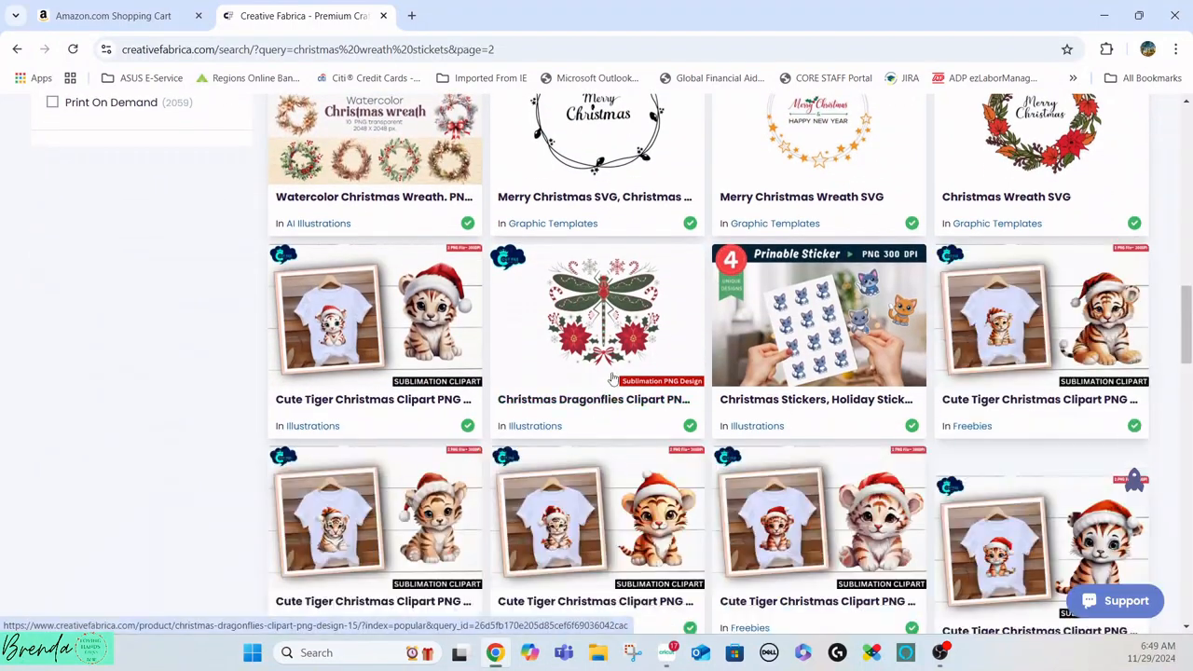
pyautogui.scroll(-4, 602, 378)
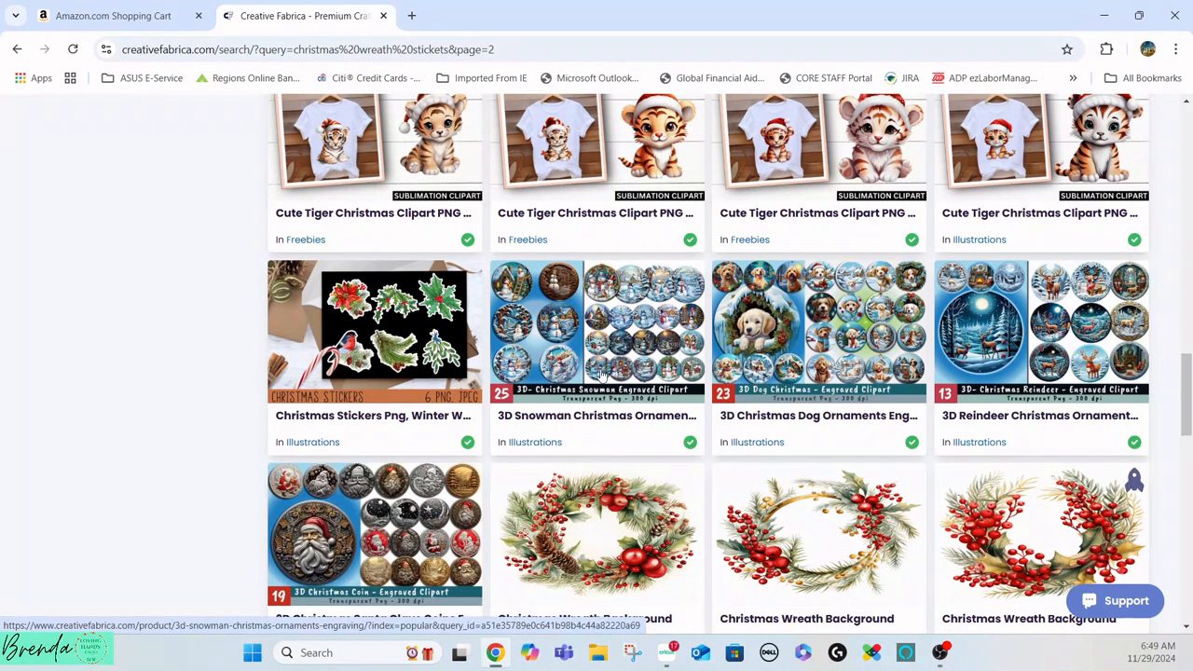
pyautogui.click(1020, 342)
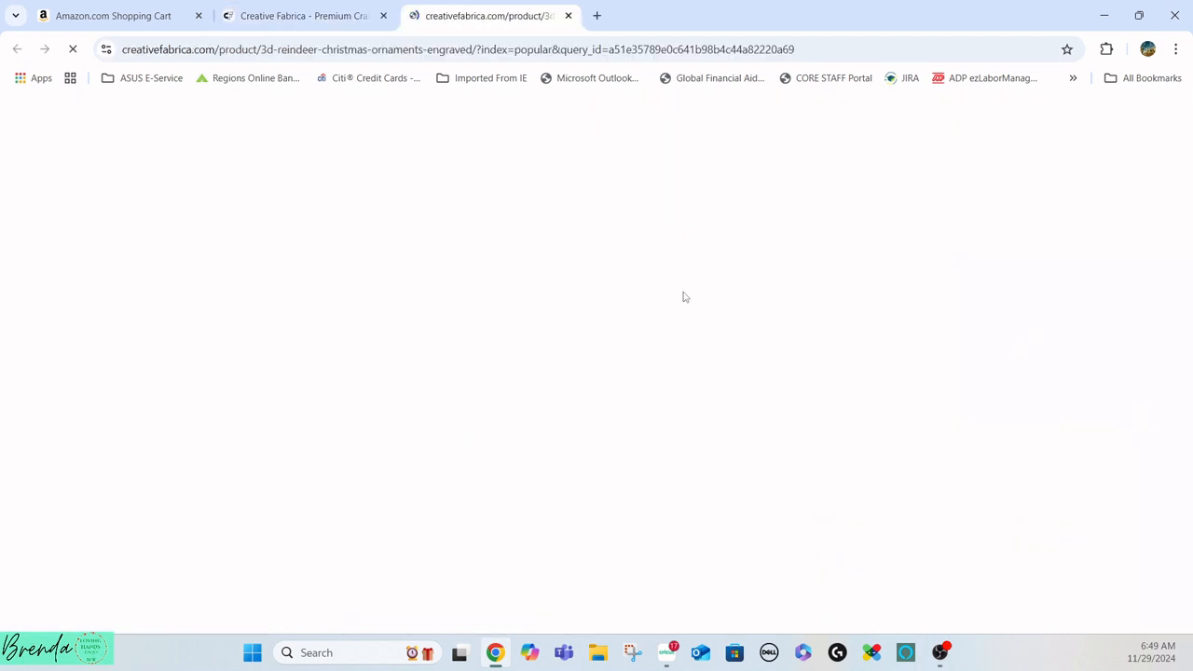
pyautogui.scroll(-2, 443, 375)
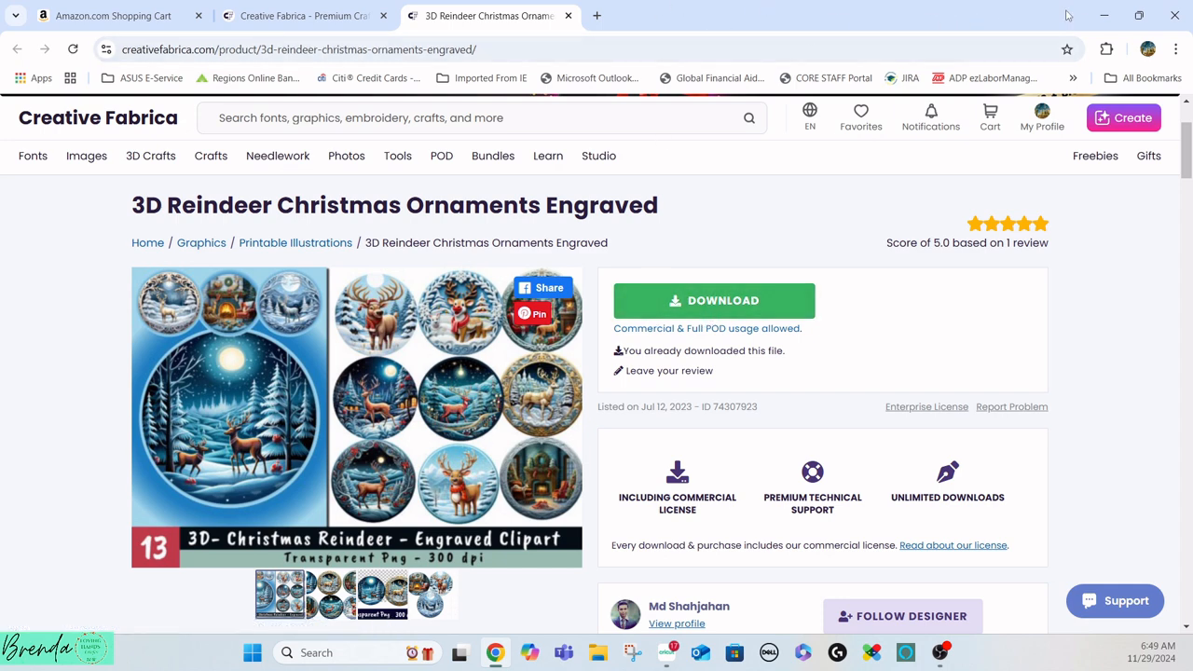
# Step: Return to Cricut Design Space, add the uploaded moonlit two-reindeer image to the canvas, and shift the finished sticker sheet to the right
pyautogui.click(1105, 18)
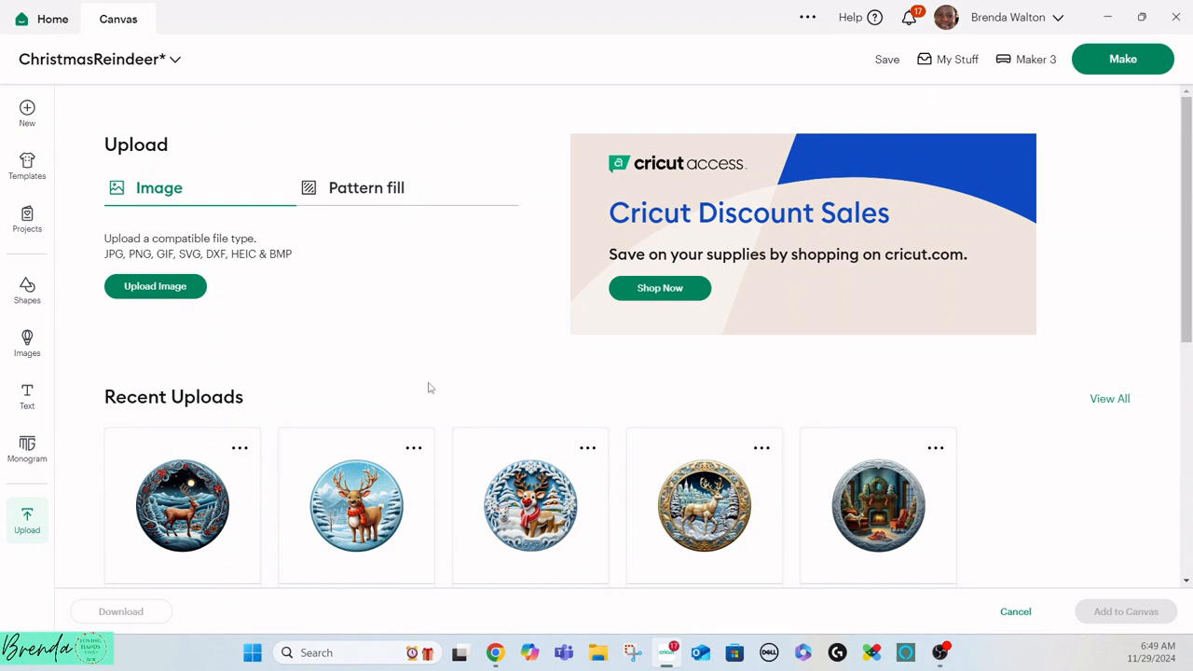
pyautogui.scroll(-5, 400, 378)
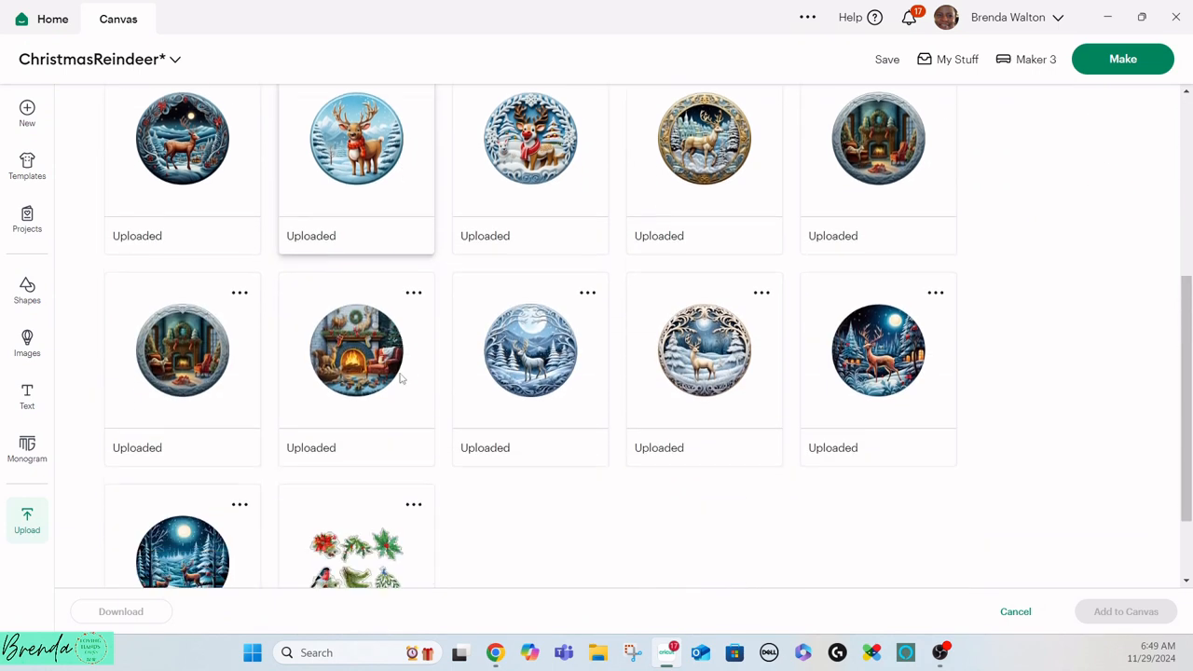
pyautogui.scroll(-1, 401, 379)
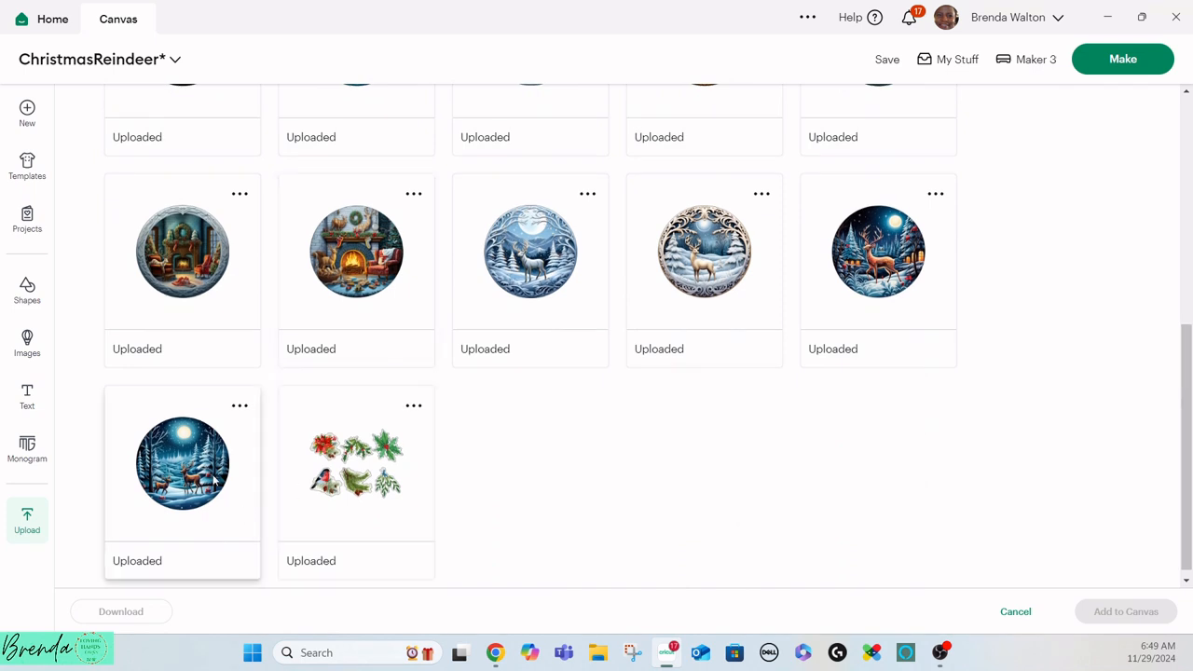
pyautogui.click(213, 479)
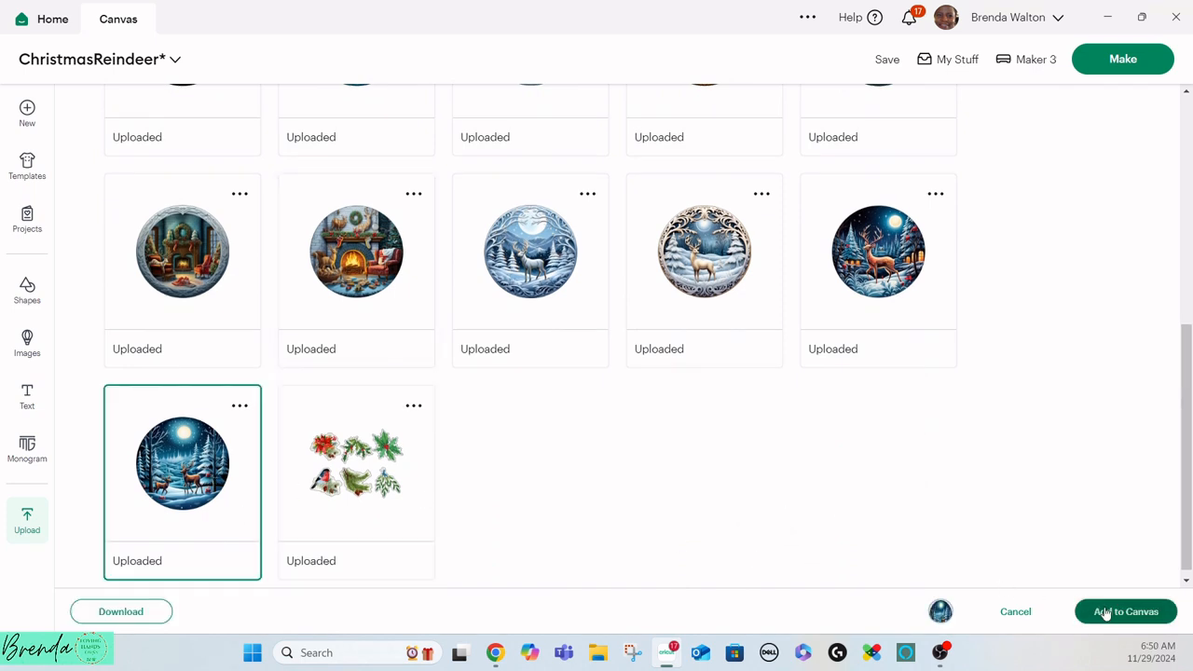
pyautogui.click(1106, 613)
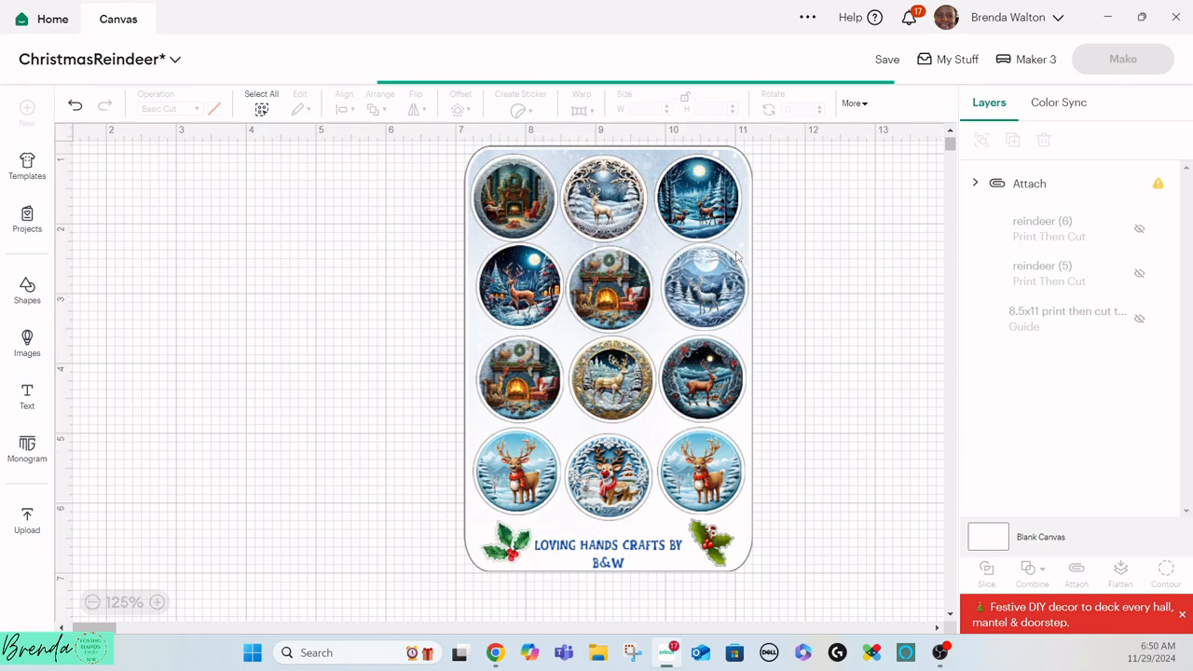
pyautogui.moveTo(548, 238); pyautogui.dragTo(750, 250)
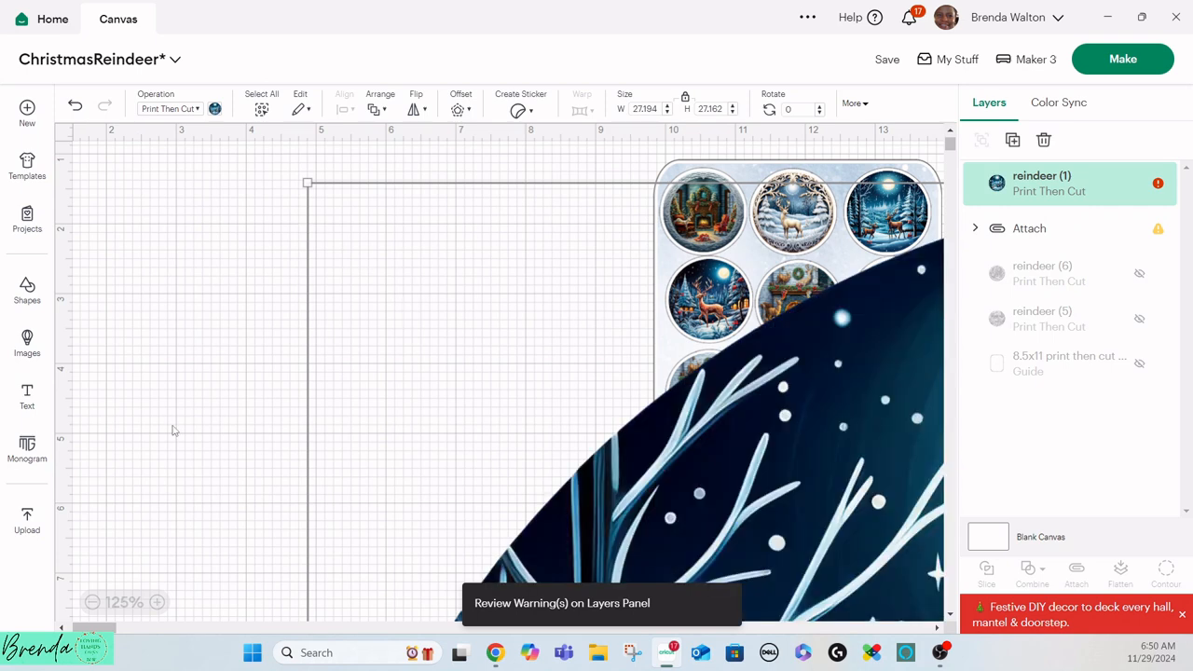
# Step: Set the width of the newly added reindeer image to 1.3 in with proportions locked
pyautogui.click(93, 603)
pyautogui.click(92, 604)
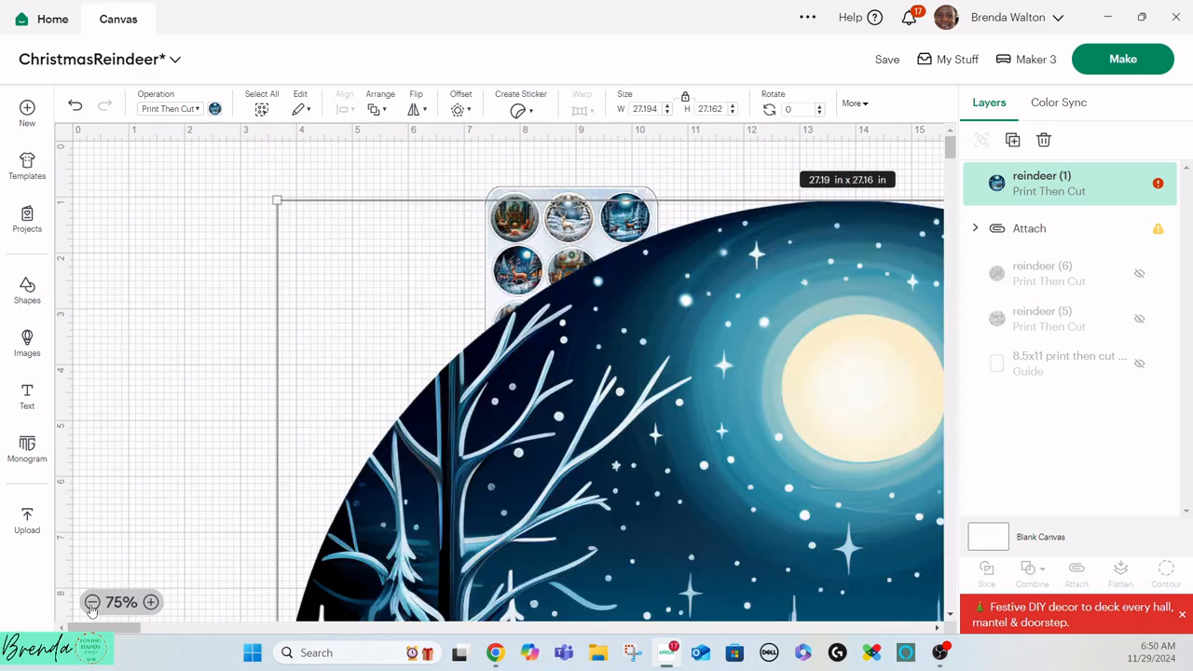
pyautogui.click(93, 603)
pyautogui.click(93, 603)
pyautogui.click(93, 603)
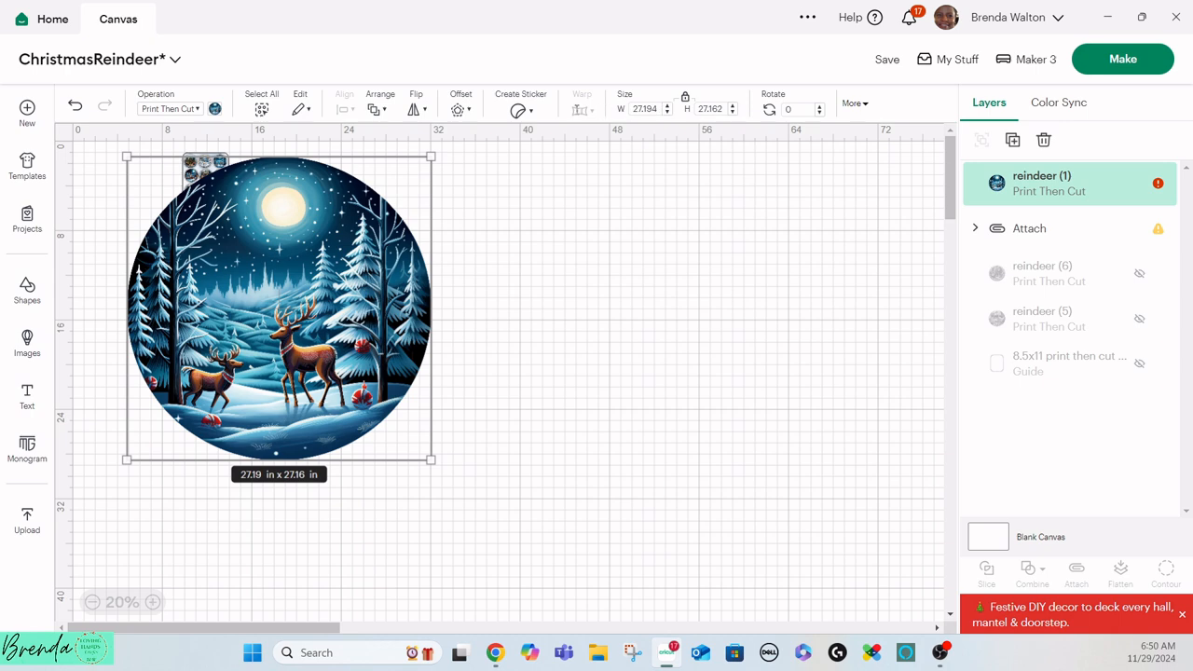
pyautogui.click(660, 110)
pyautogui.moveTo(660, 110); pyautogui.dragTo(618, 110)
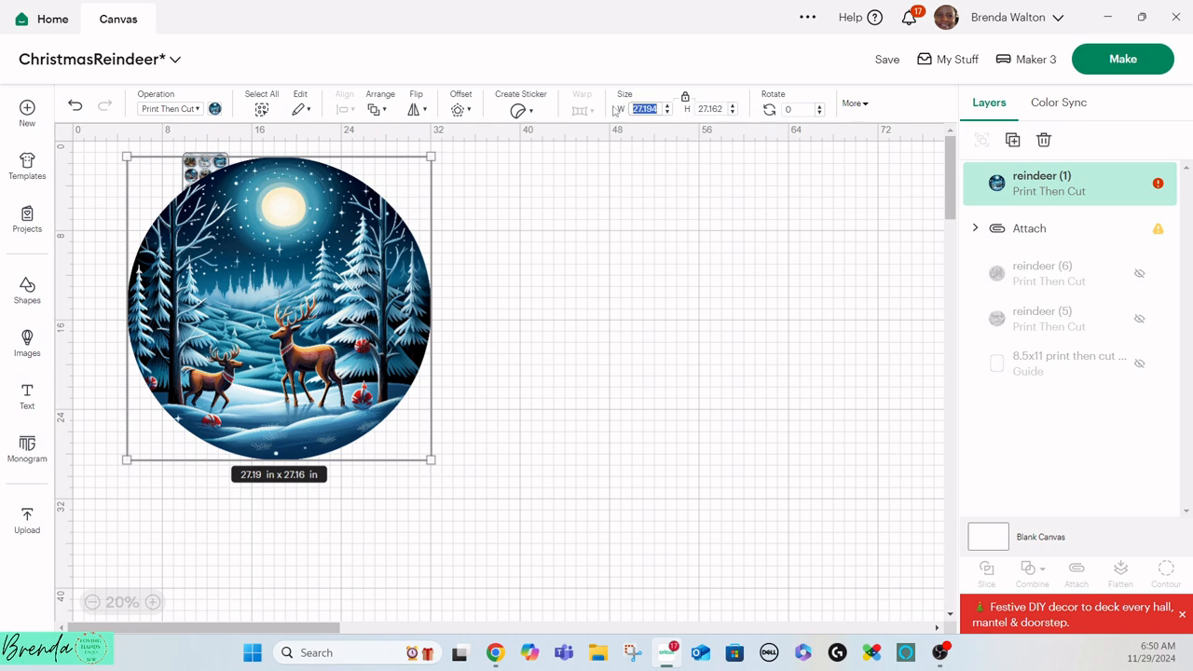
pyautogui.write('1.3')
pyautogui.press('Return')
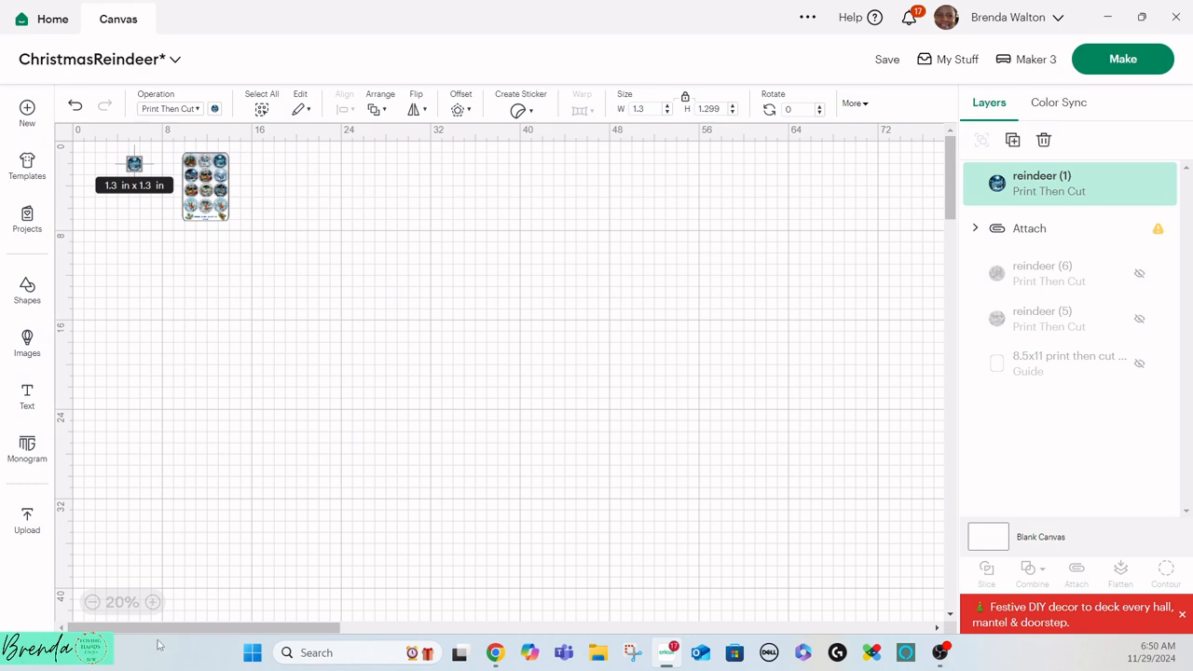
# Step: Move the small round reindeer image close to the upper left side of the finished sticker sheet
pyautogui.click(154, 603)
pyautogui.click(154, 602)
pyautogui.click(155, 602)
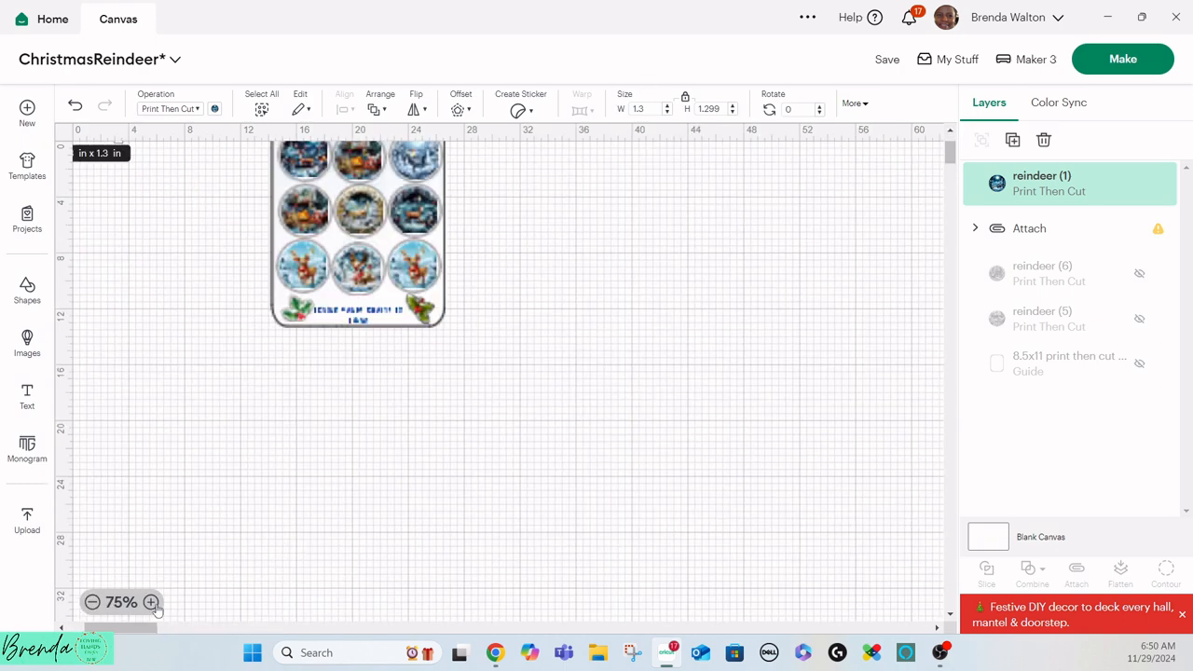
pyautogui.click(156, 602)
pyautogui.click(158, 602)
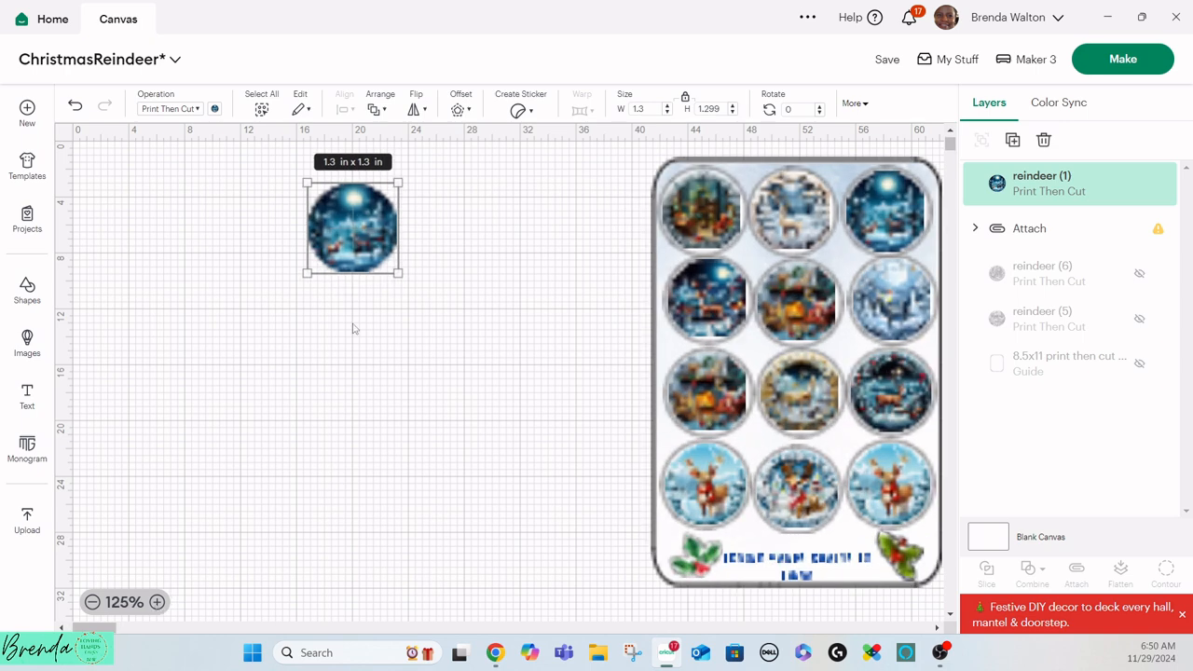
pyautogui.click(502, 304)
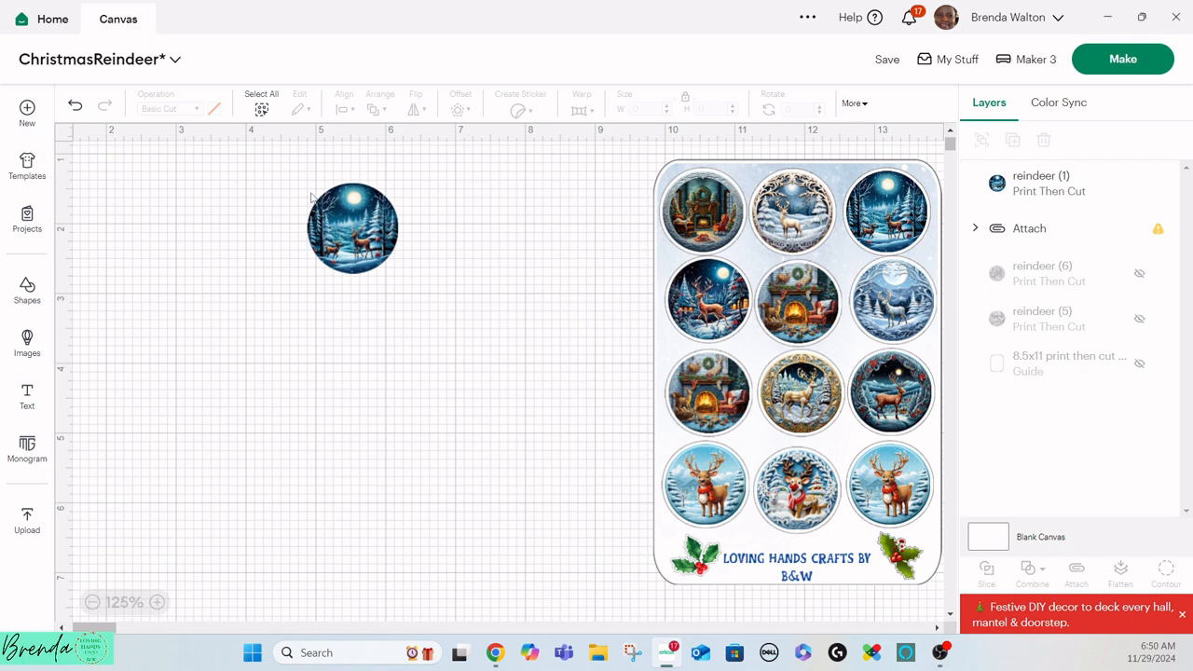
pyautogui.moveTo(350, 237); pyautogui.dragTo(559, 225)
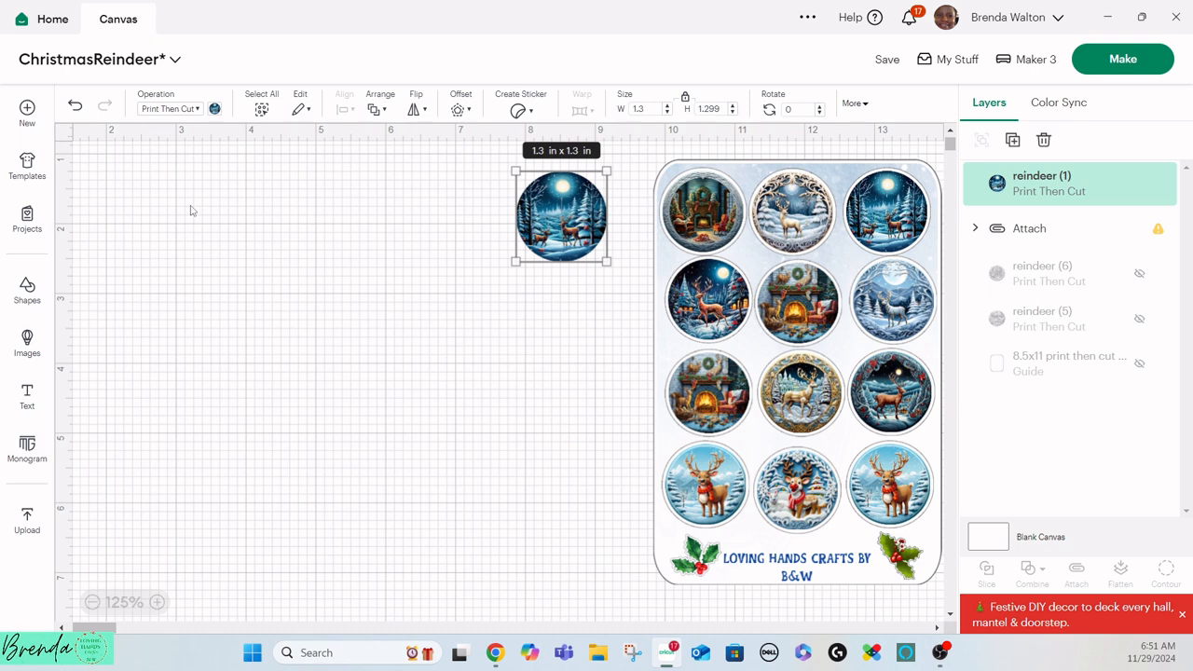
# Step: Add a rounded-corner square from the free shapes to the canvas
pyautogui.click(27, 289)
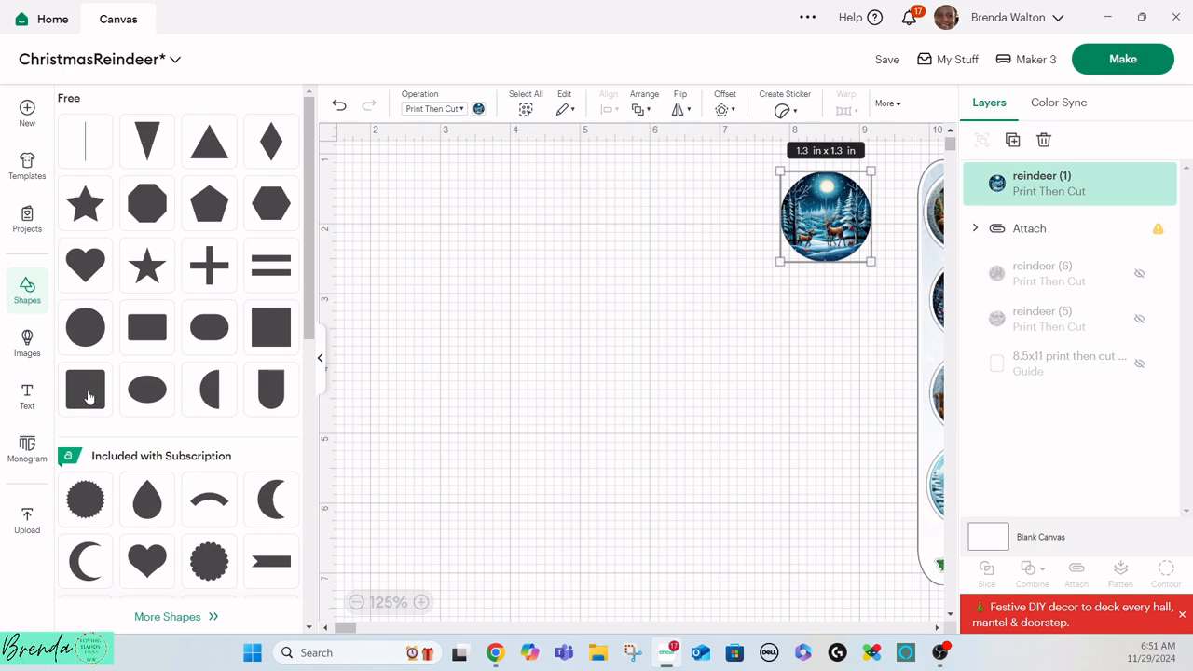
pyautogui.click(86, 390)
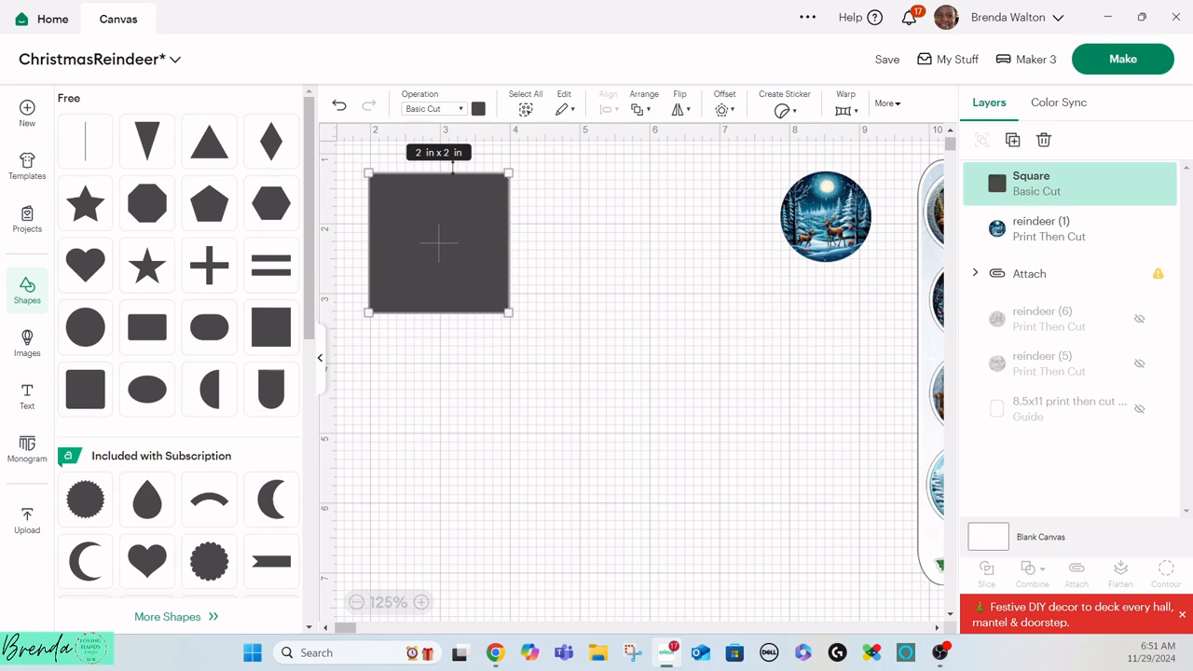
pyautogui.click(320, 358)
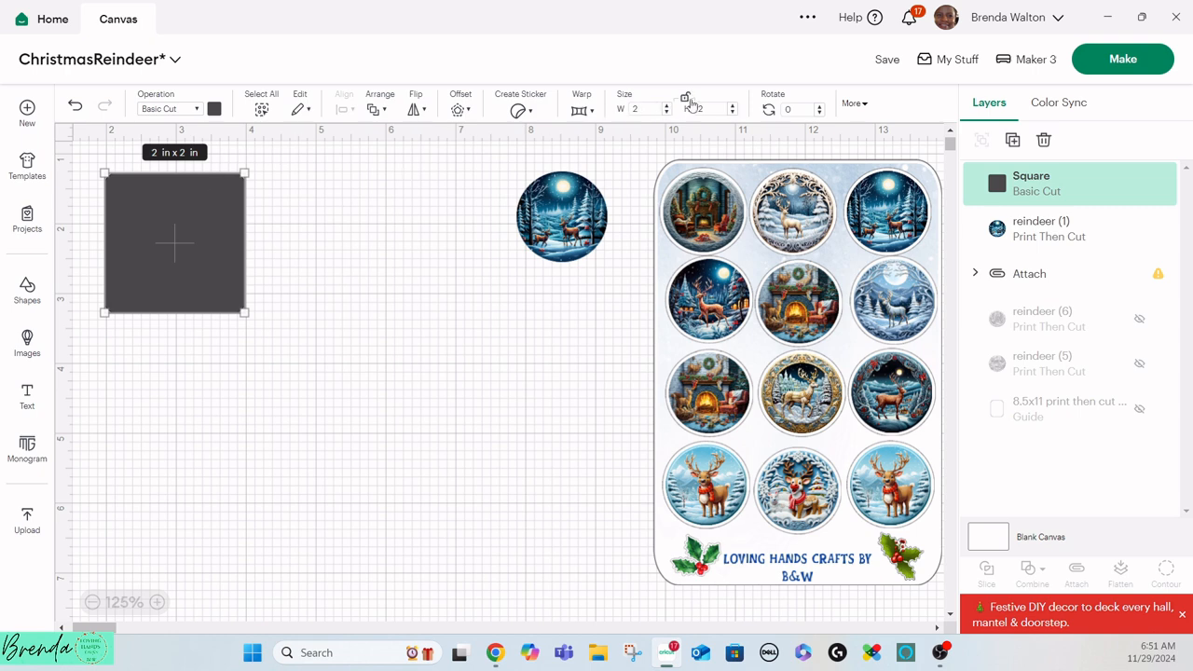
# Step: Resize the rounded square, proportions unlocked, to 4.11 in wide and 6.08 in high, and move it beside the round reindeer image
pyautogui.click(650, 110)
pyautogui.click(715, 111)
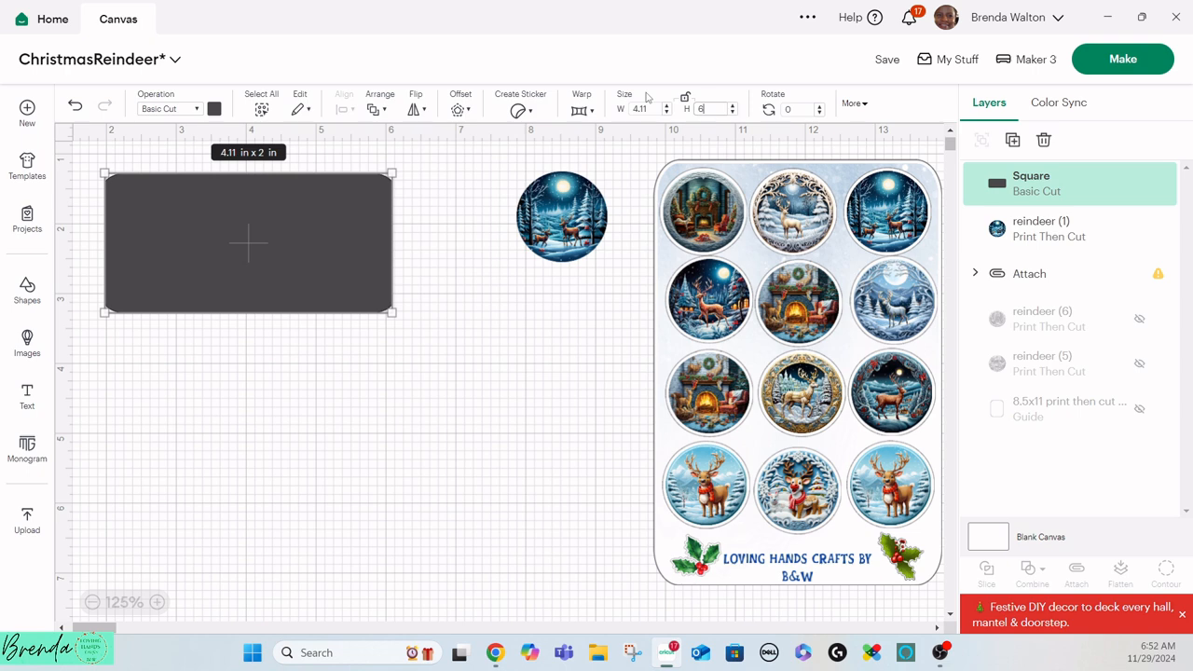
pyautogui.write('6.08')
pyautogui.press('Return')
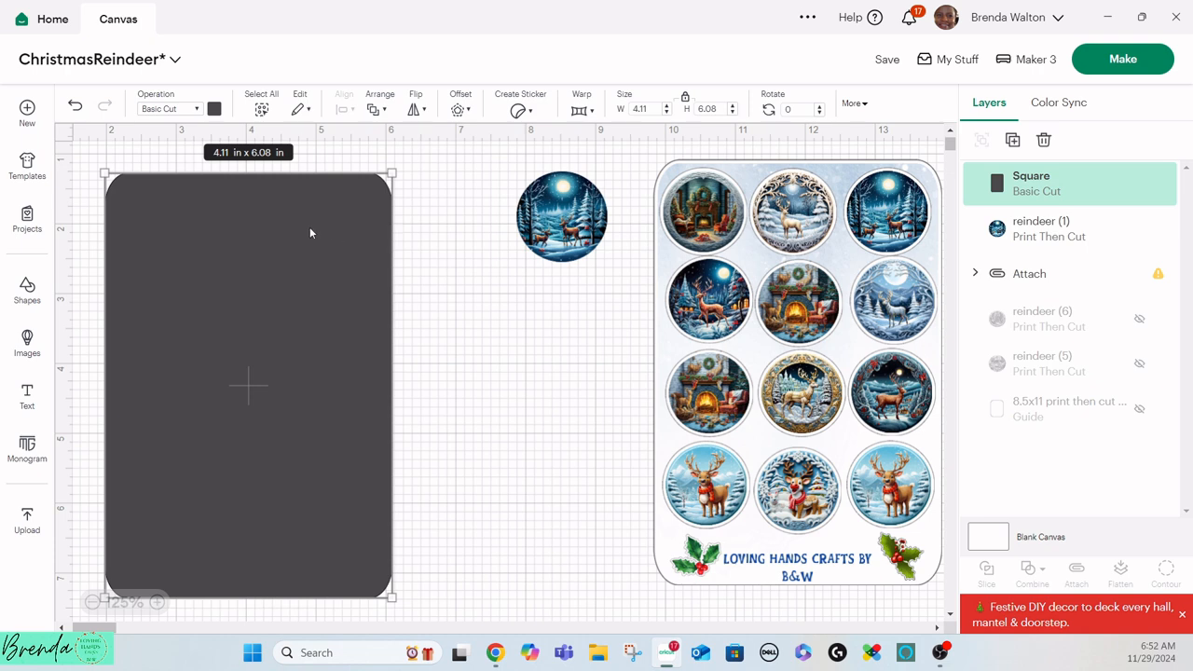
pyautogui.moveTo(271, 258); pyautogui.dragTo(314, 255)
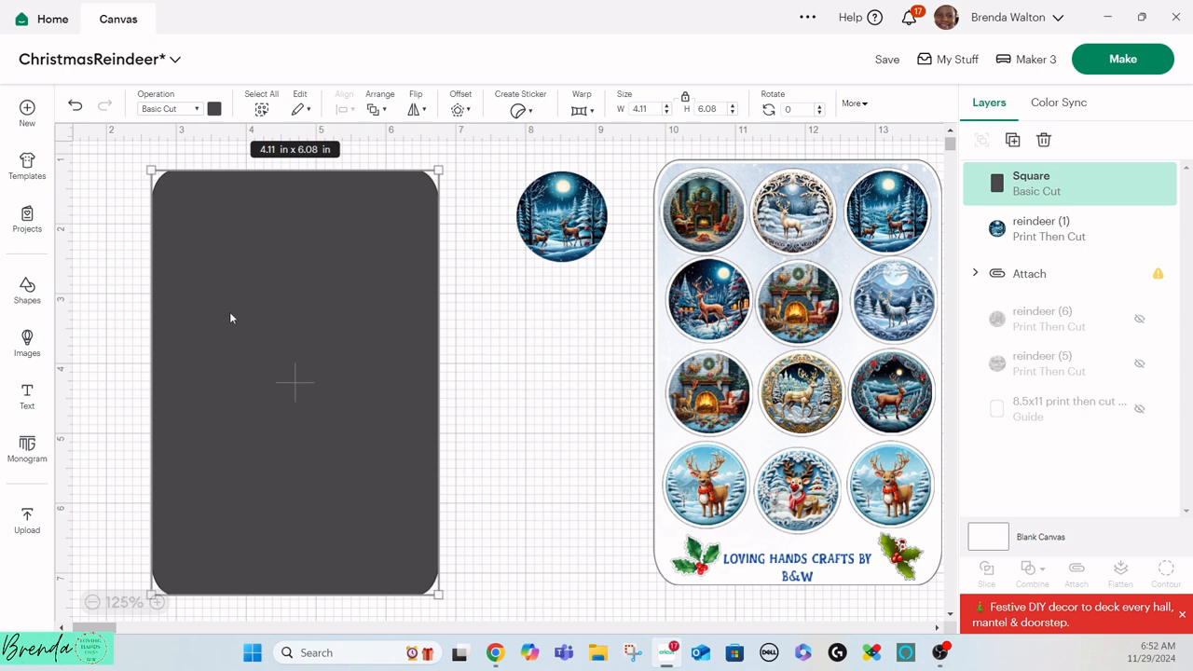
pyautogui.moveTo(244, 319); pyautogui.dragTo(306, 330)
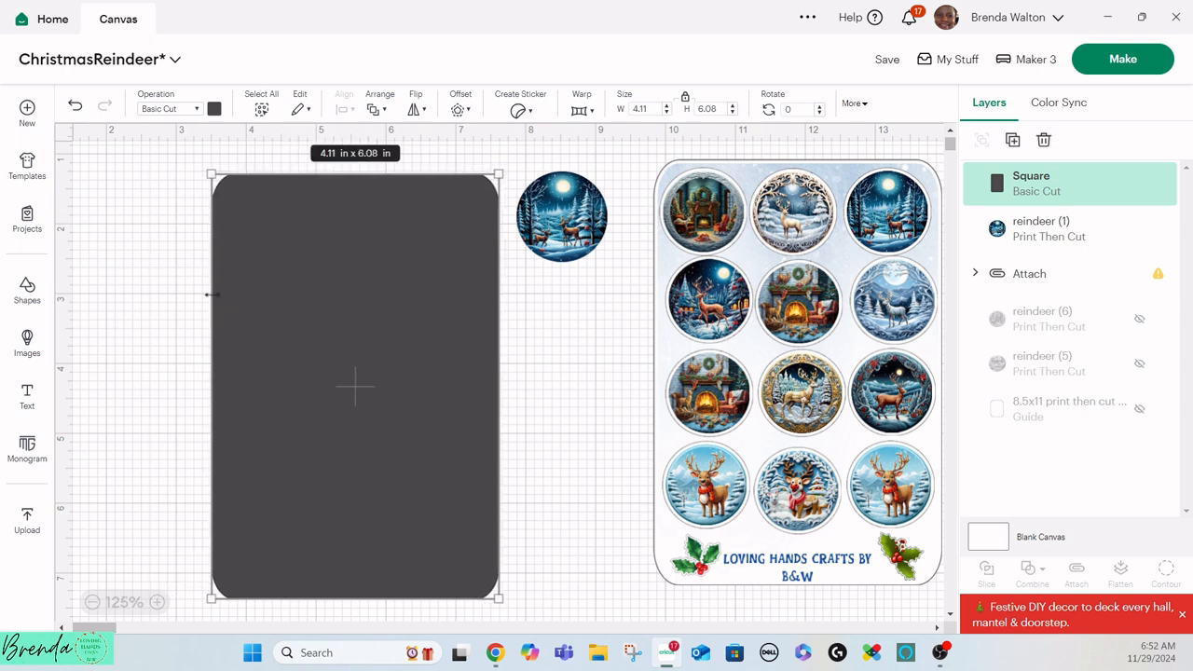
# Step: Search the image library for "winter background"
pyautogui.click(28, 345)
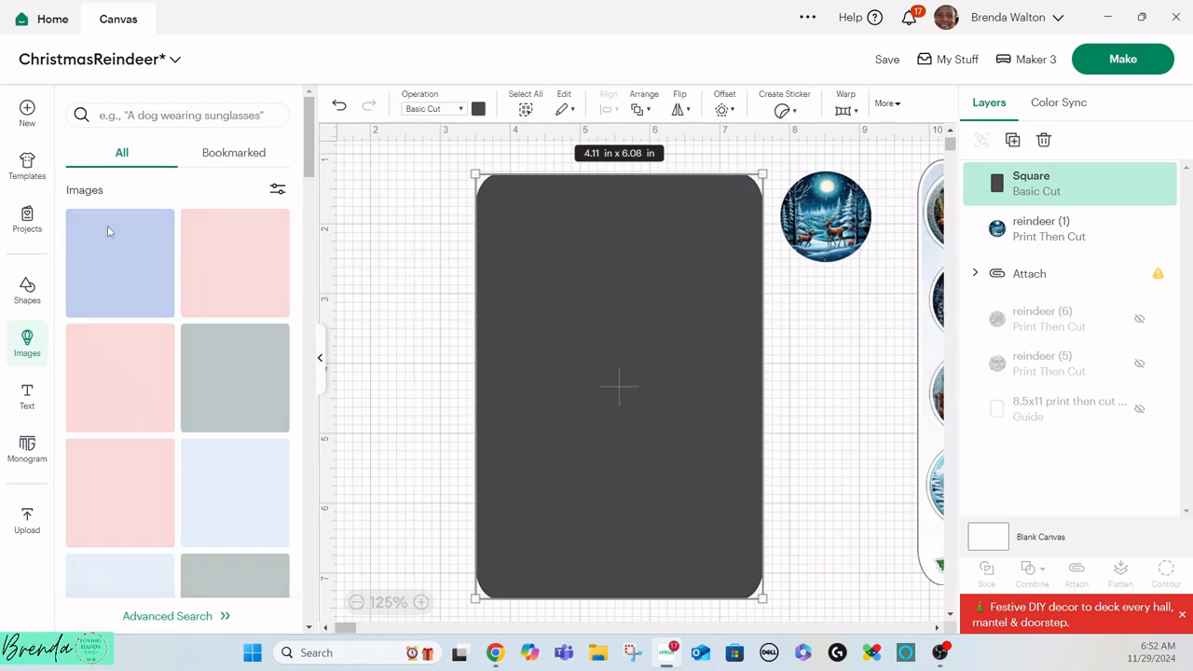
pyautogui.click(175, 114)
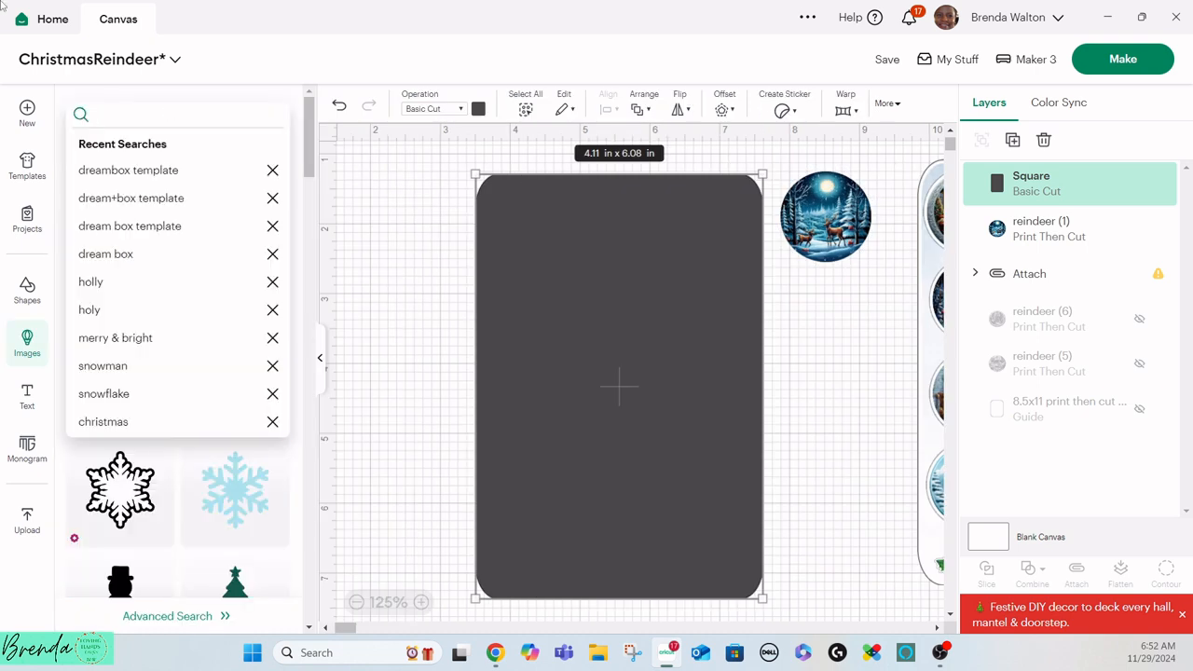
pyautogui.write('winter')
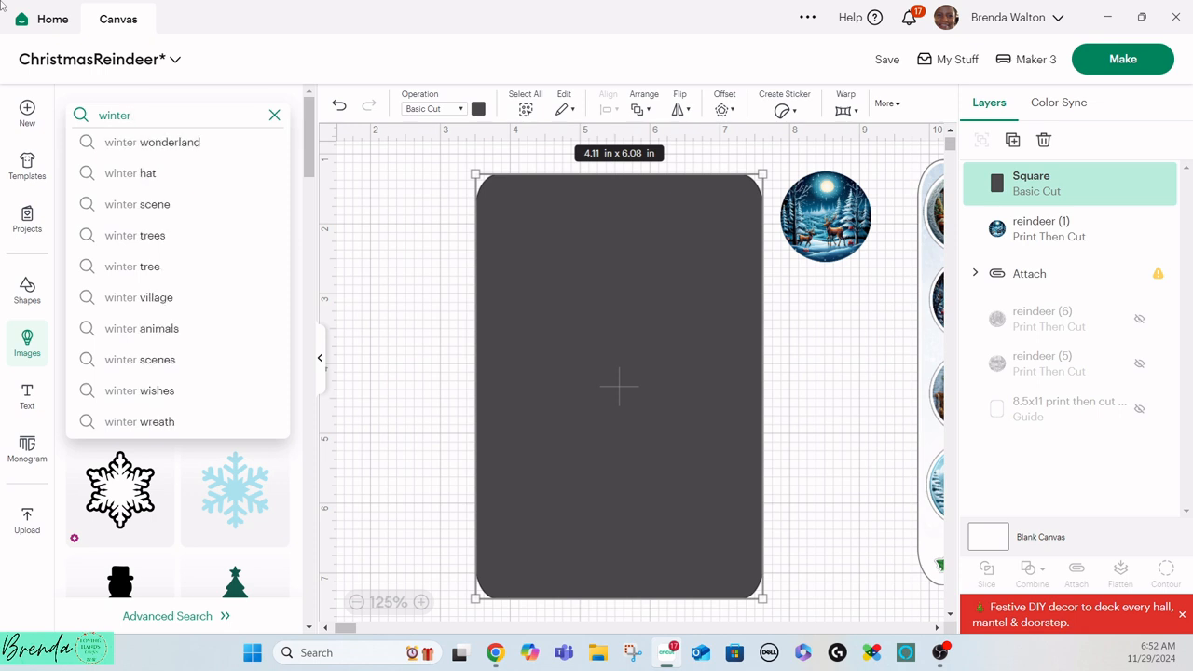
pyautogui.write('bac')
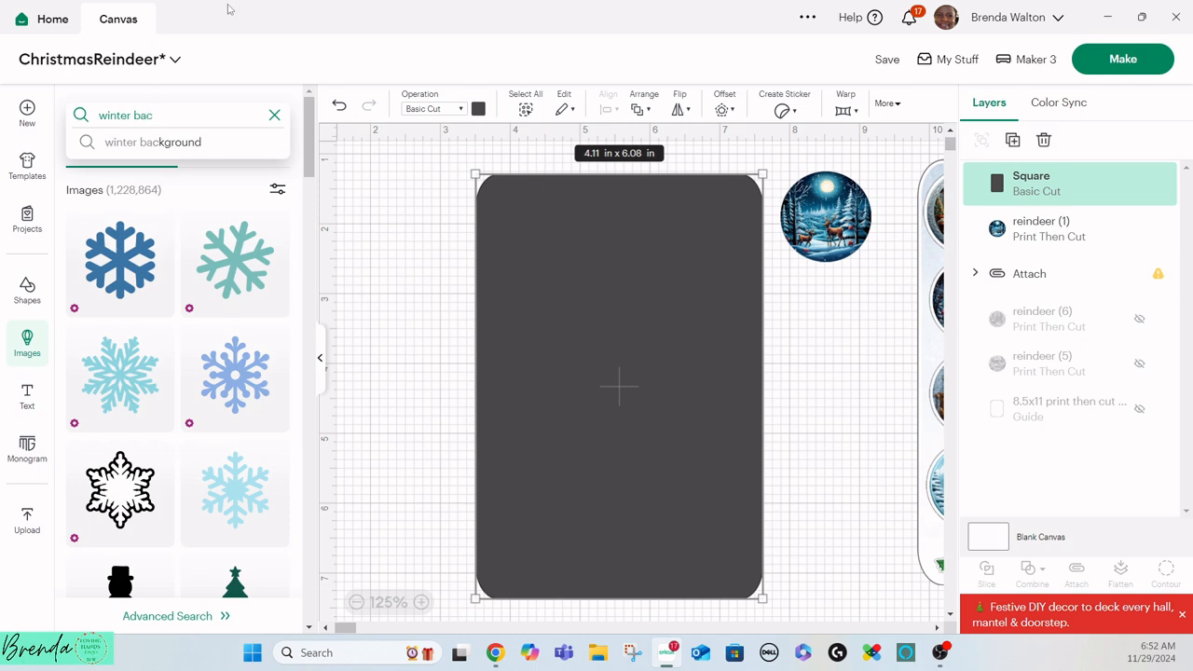
pyautogui.click(191, 142)
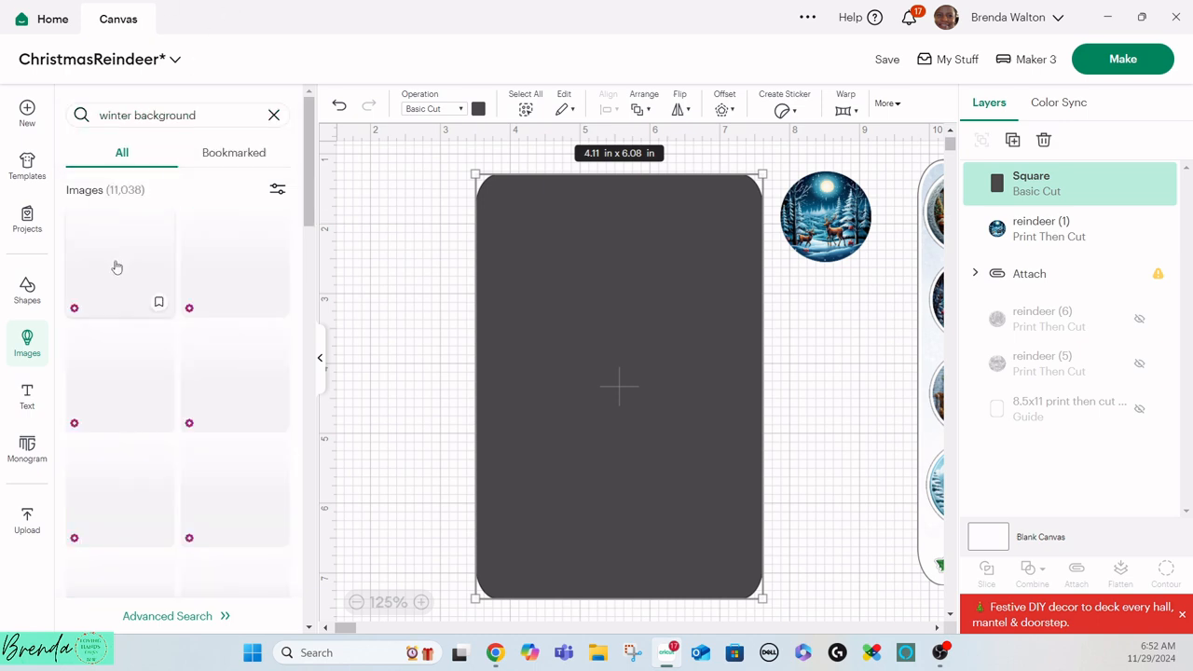
# Step: Add the pale blue pattern with white snowflakes from the winter background images to the canvas
pyautogui.scroll(-3, 140, 303)
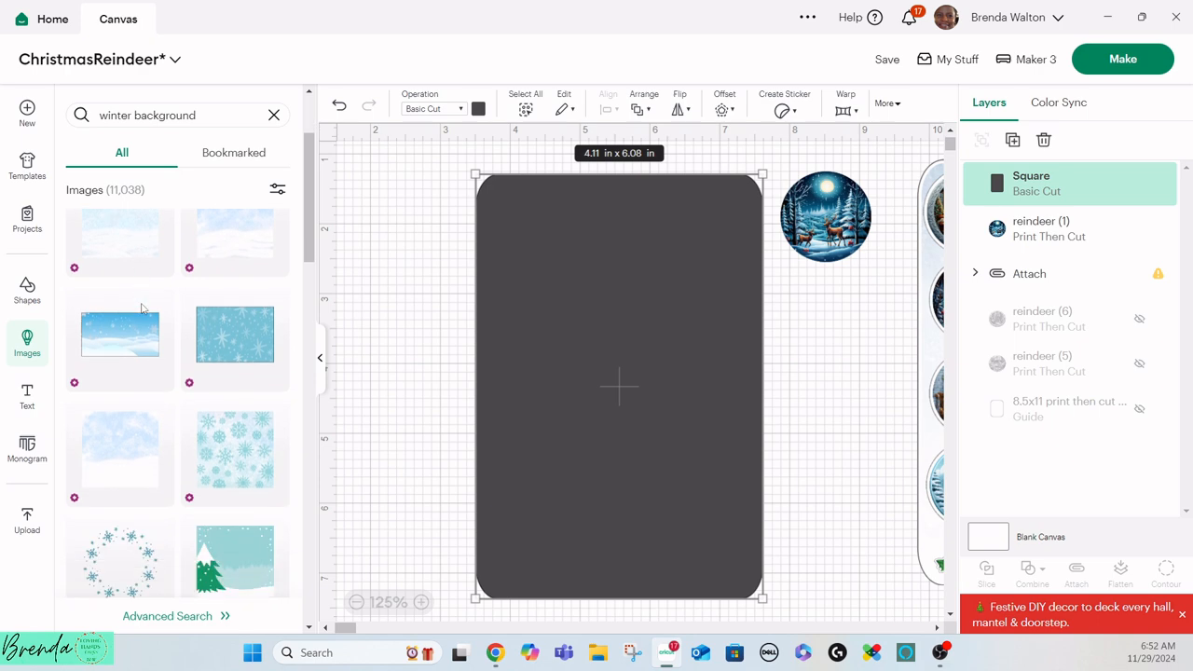
pyautogui.scroll(-5, 139, 307)
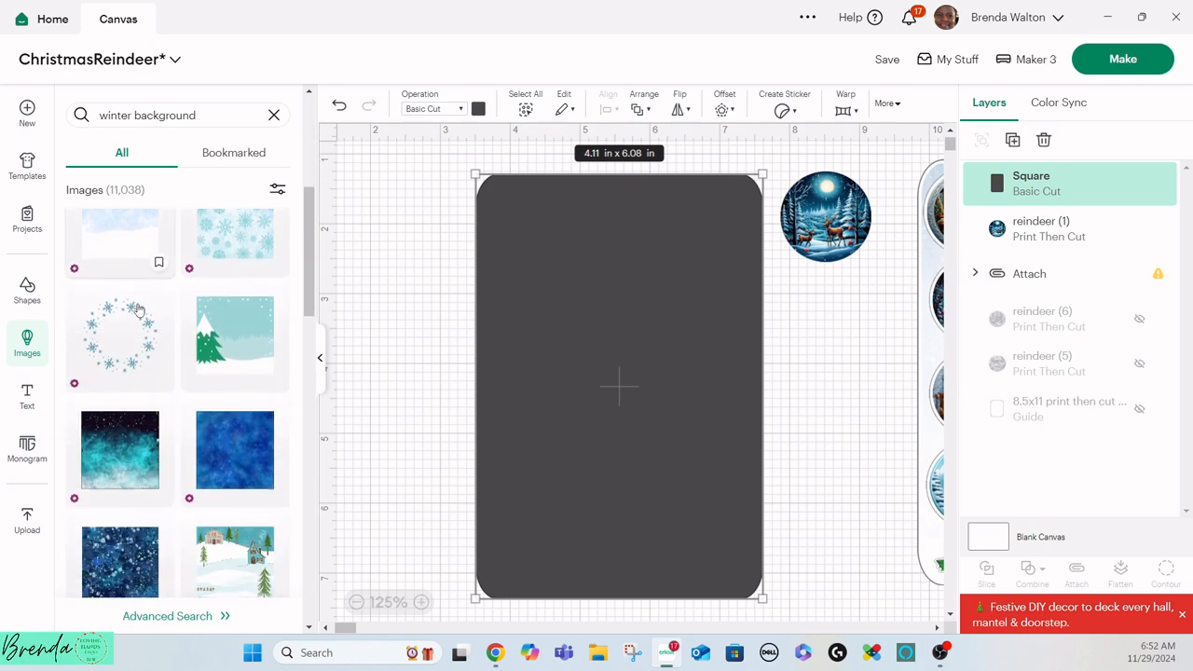
pyautogui.moveTo(138, 310)
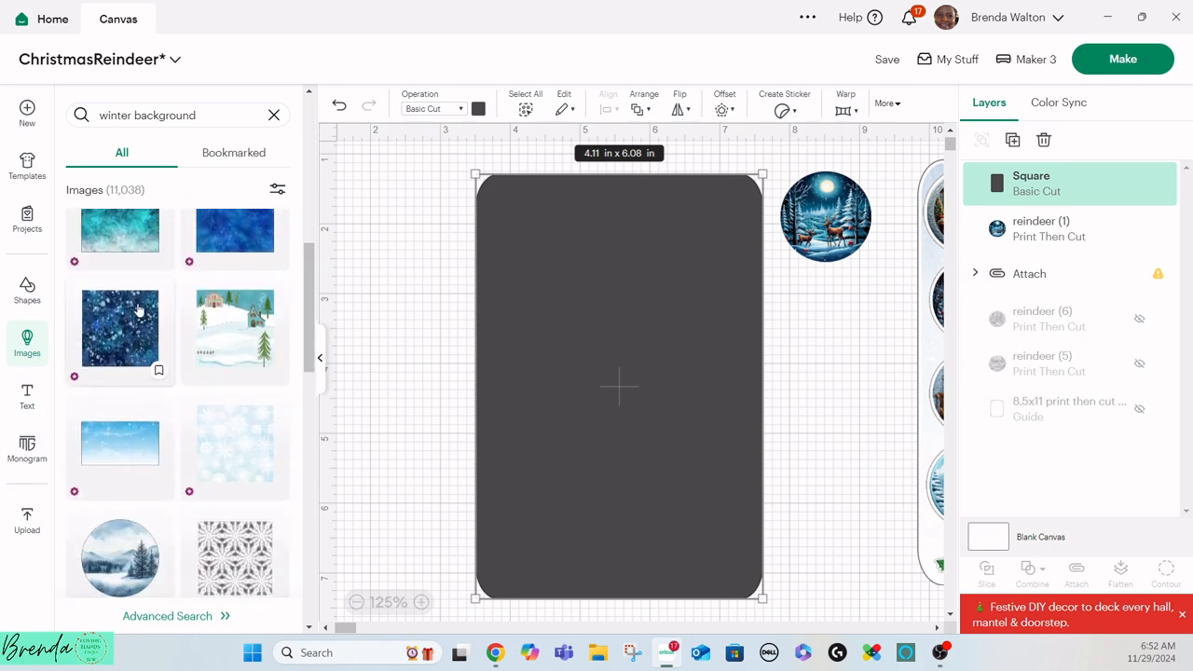
pyautogui.scroll(-1, 138, 311)
pyautogui.moveTo(228, 362)
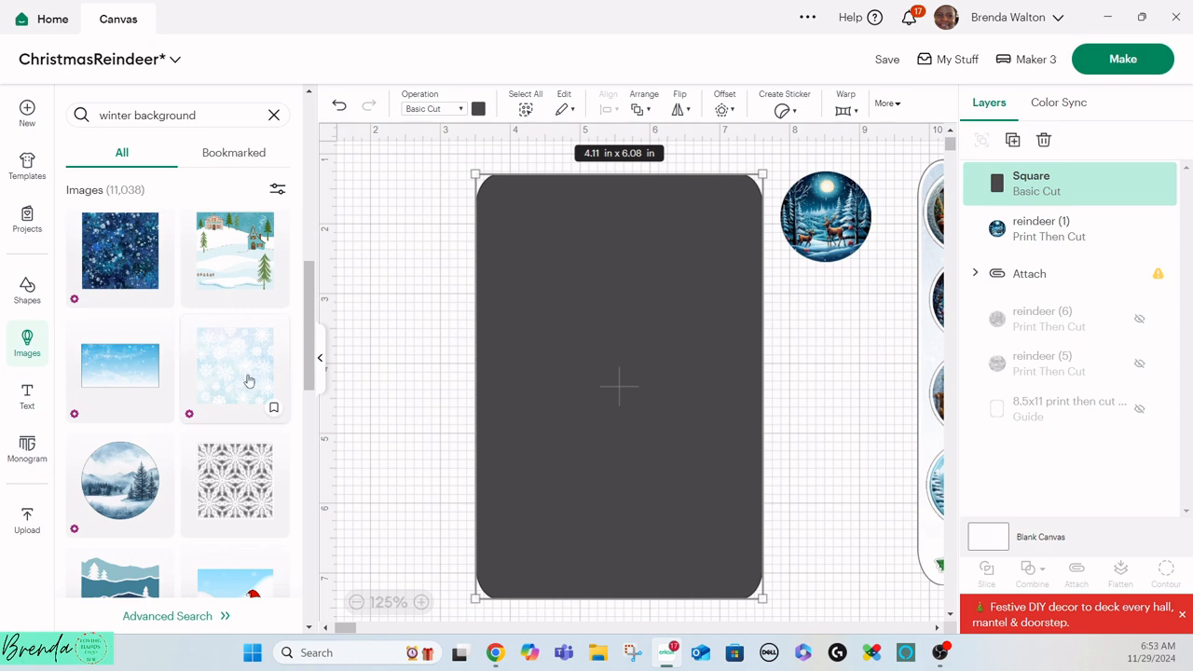
pyautogui.click(251, 382)
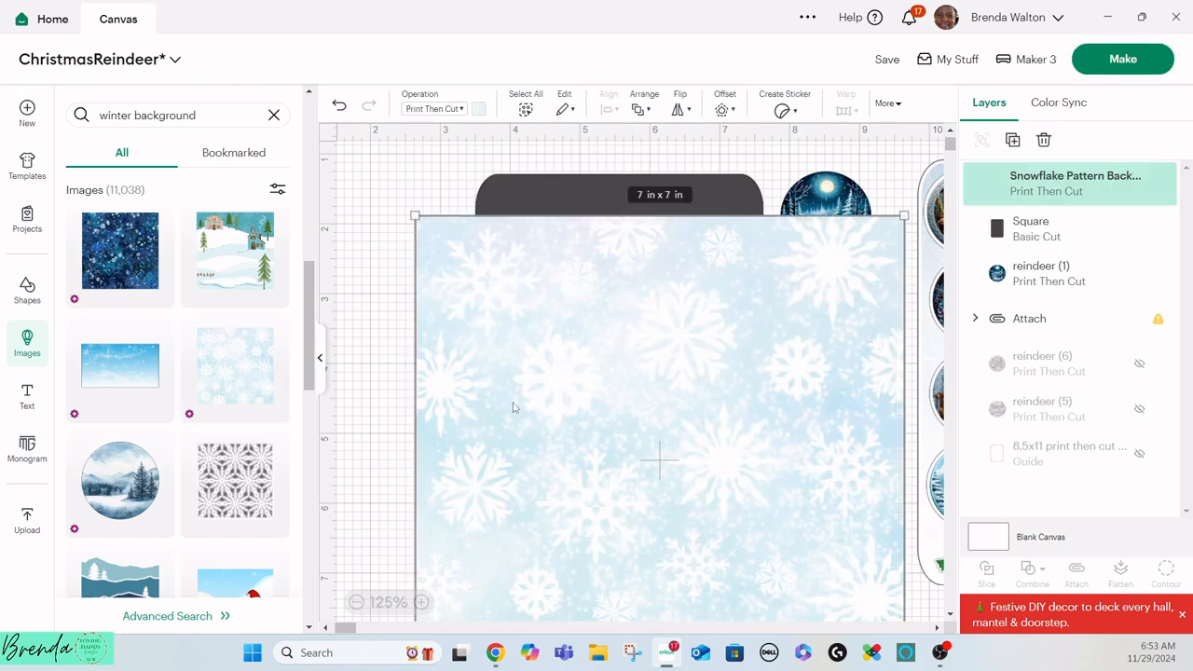
# Step: Move the snowflake pattern over the dark rounded rectangle and close the image library
pyautogui.moveTo(514, 408)
pyautogui.mouseDown()
pyautogui.moveTo(455, 395)
pyautogui.moveTo(501, 397)
pyautogui.mouseUp()
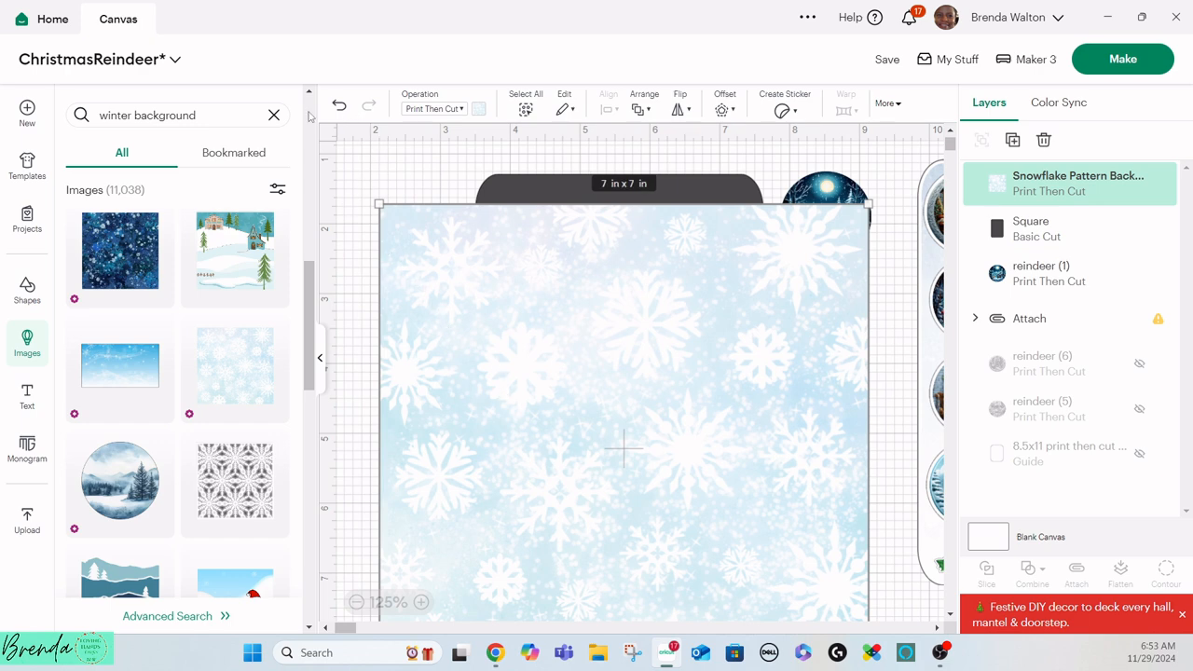
pyautogui.click(271, 115)
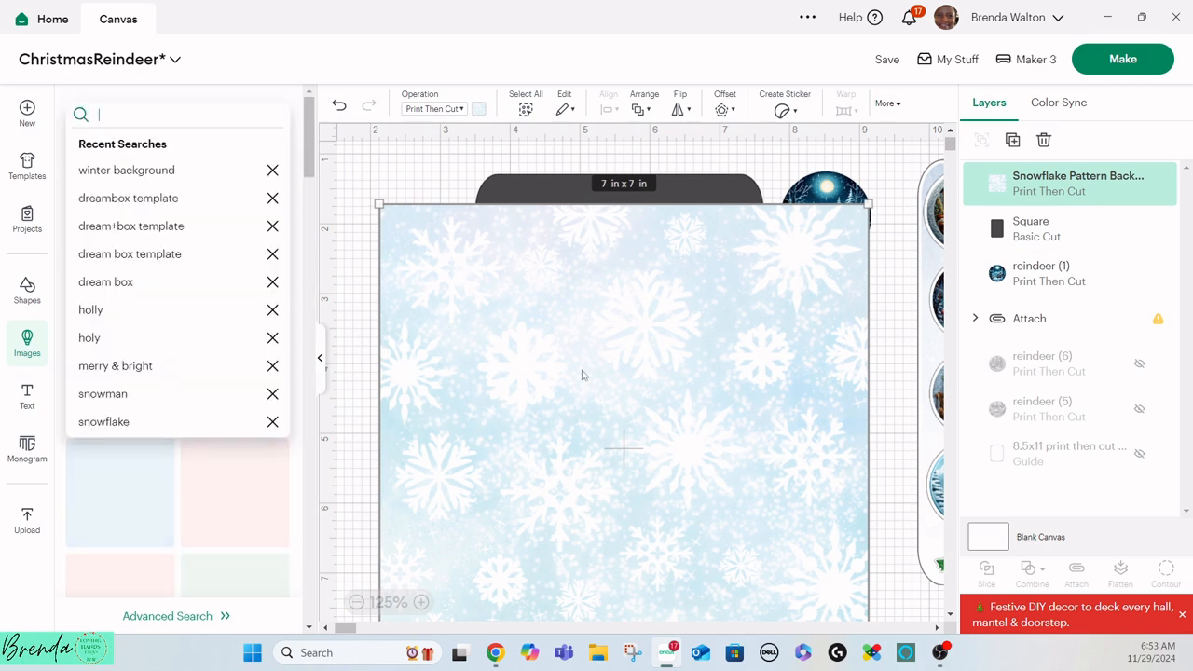
pyautogui.moveTo(642, 440); pyautogui.dragTo(601, 440)
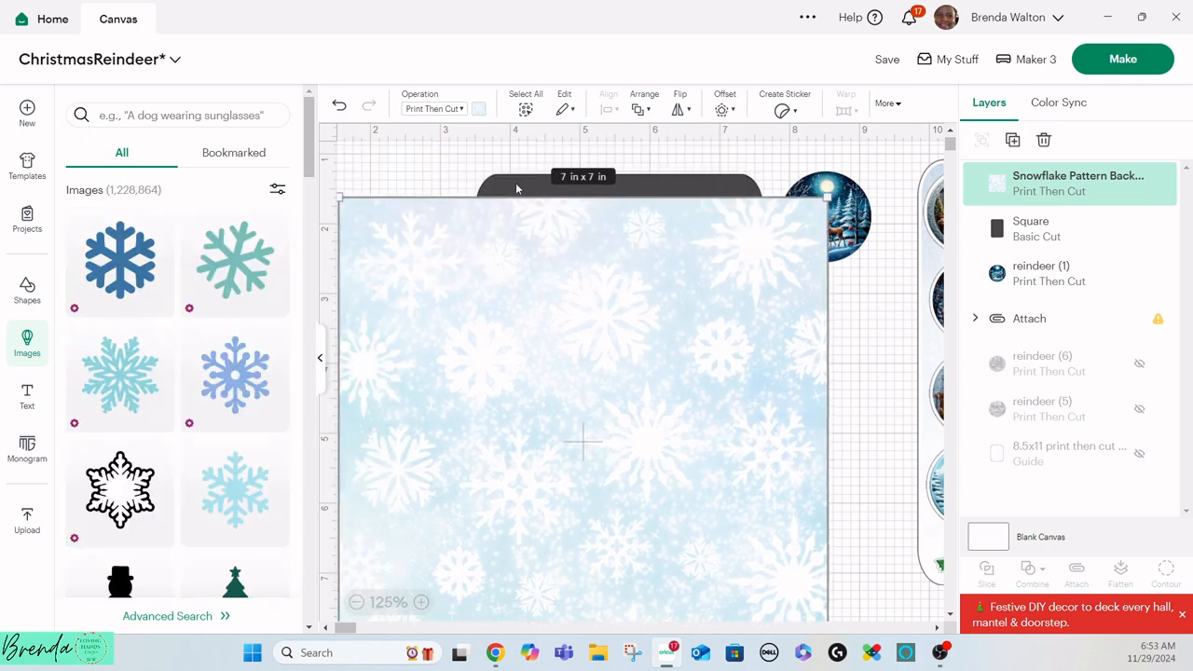
pyautogui.scroll(-3, 580, 392)
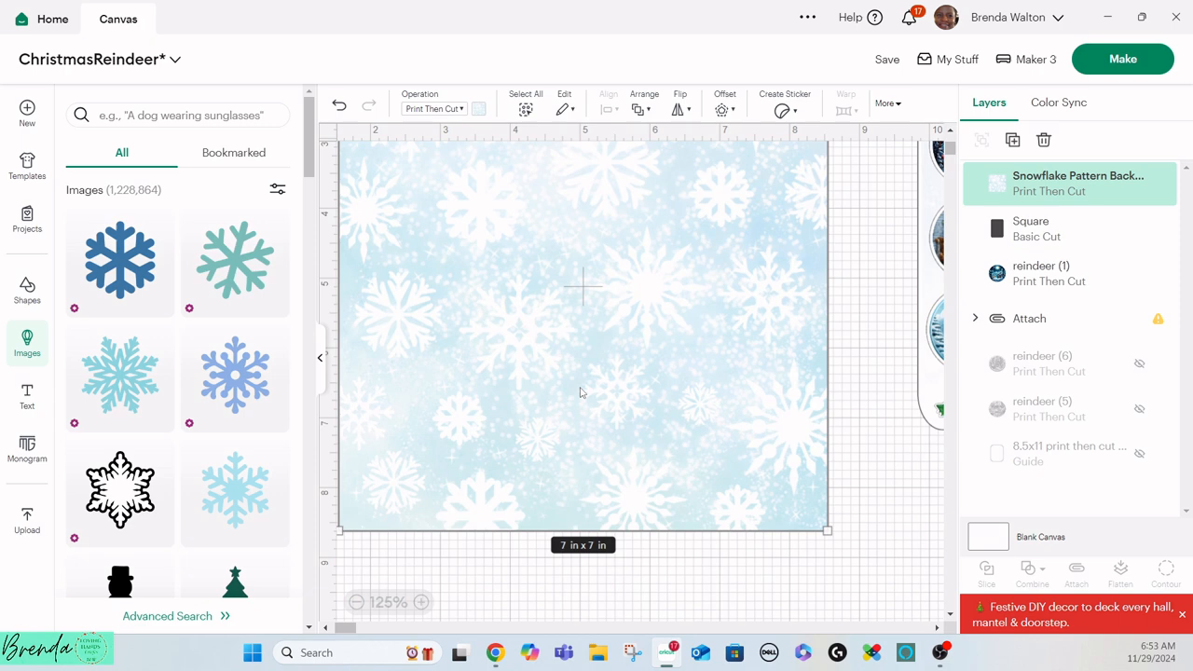
pyautogui.scroll(3, 580, 392)
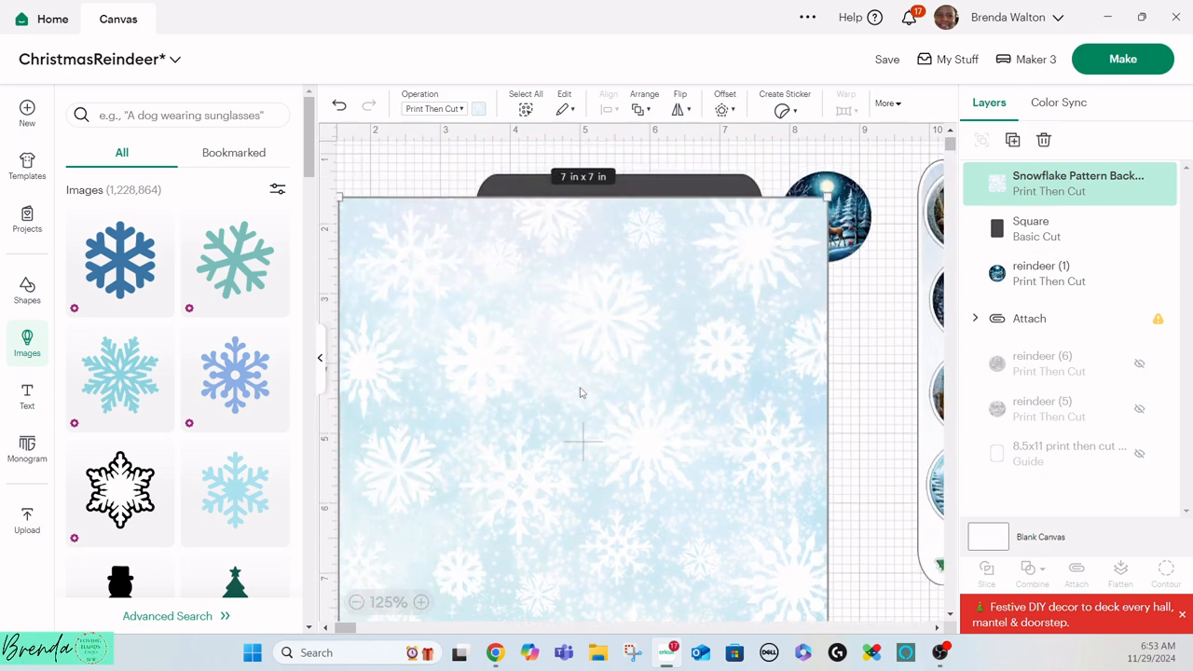
pyautogui.click(321, 361)
pyautogui.moveTo(342, 312)
pyautogui.mouseDown()
pyautogui.moveTo(355, 323)
pyautogui.moveTo(359, 312)
pyautogui.mouseUp()
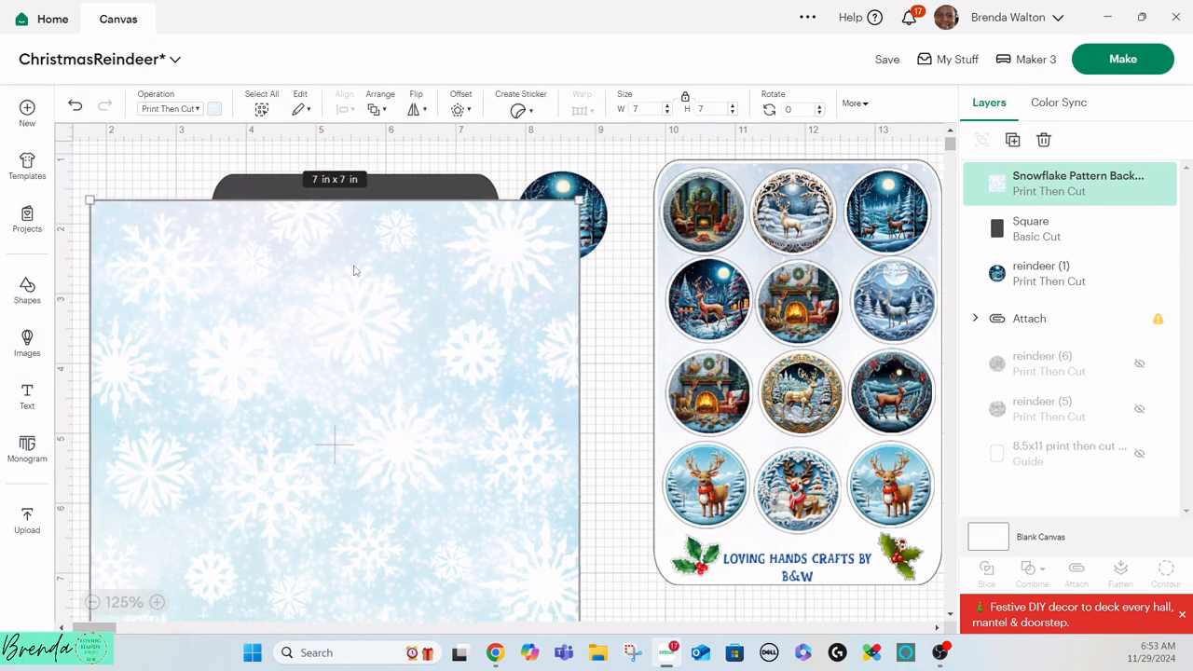
pyautogui.click(647, 105)
pyautogui.click(685, 98)
pyautogui.click(643, 109)
# Step: Place the dark rounded rectangle fully behind the snowflake pattern and move the round reindeer image onto the finished sticker sheet
pyautogui.moveTo(459, 193); pyautogui.dragTo(422, 256)
pyautogui.moveTo(604, 215); pyautogui.dragTo(790, 224)
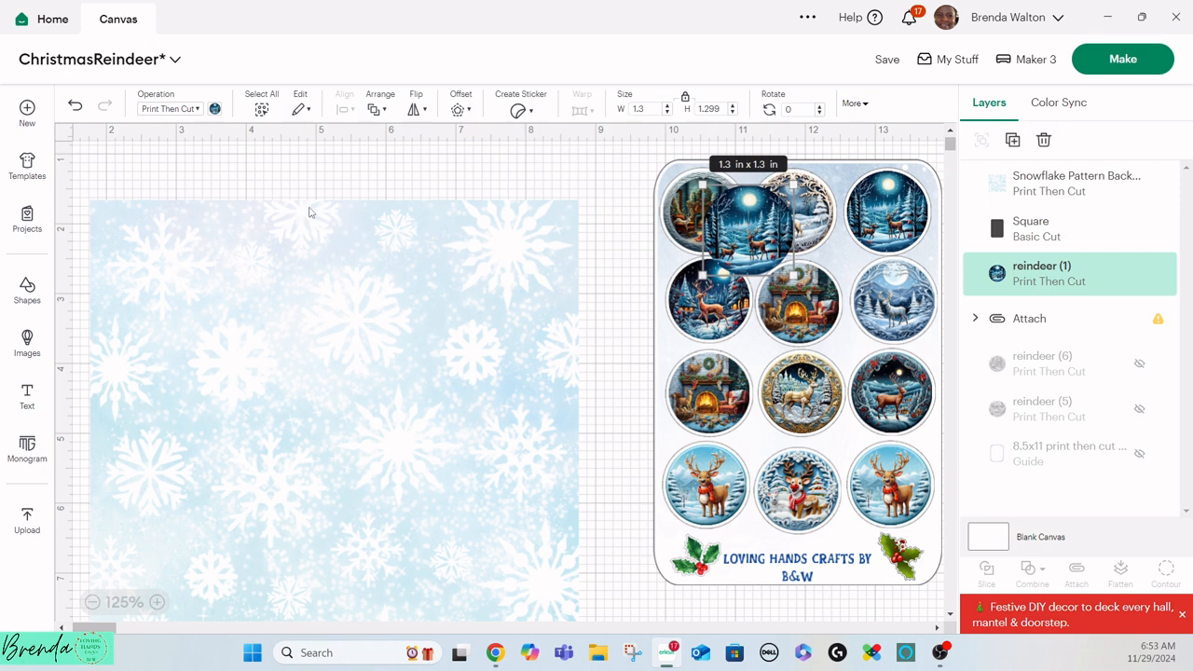
# Step: Slice the snowflake pattern with the dark rounded rectangle and delete the leftover outer frame
pyautogui.moveTo(195, 165); pyautogui.dragTo(448, 447)
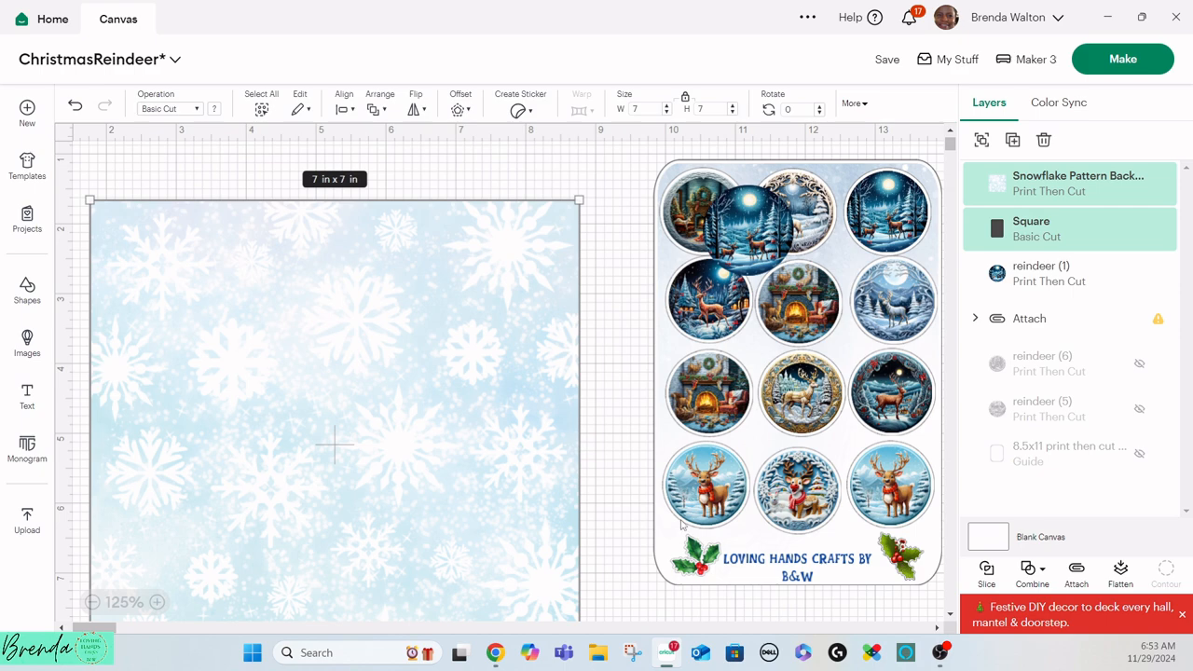
pyautogui.moveTo(319, 395); pyautogui.dragTo(670, 403)
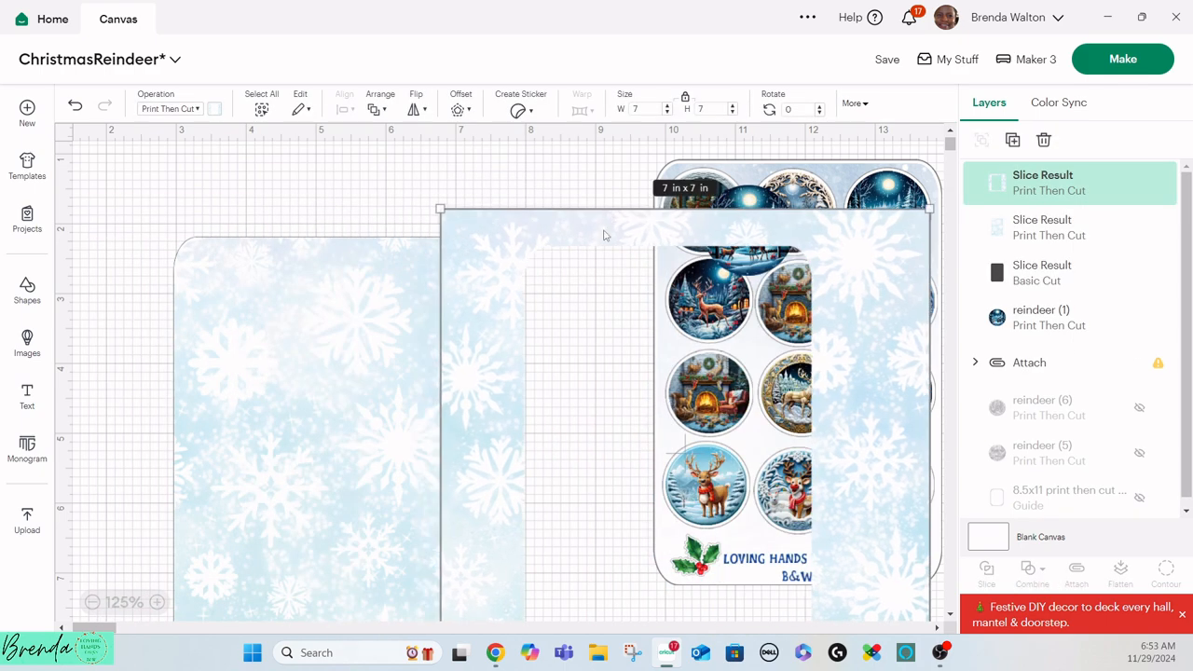
pyautogui.moveTo(607, 237); pyautogui.dragTo(650, 241)
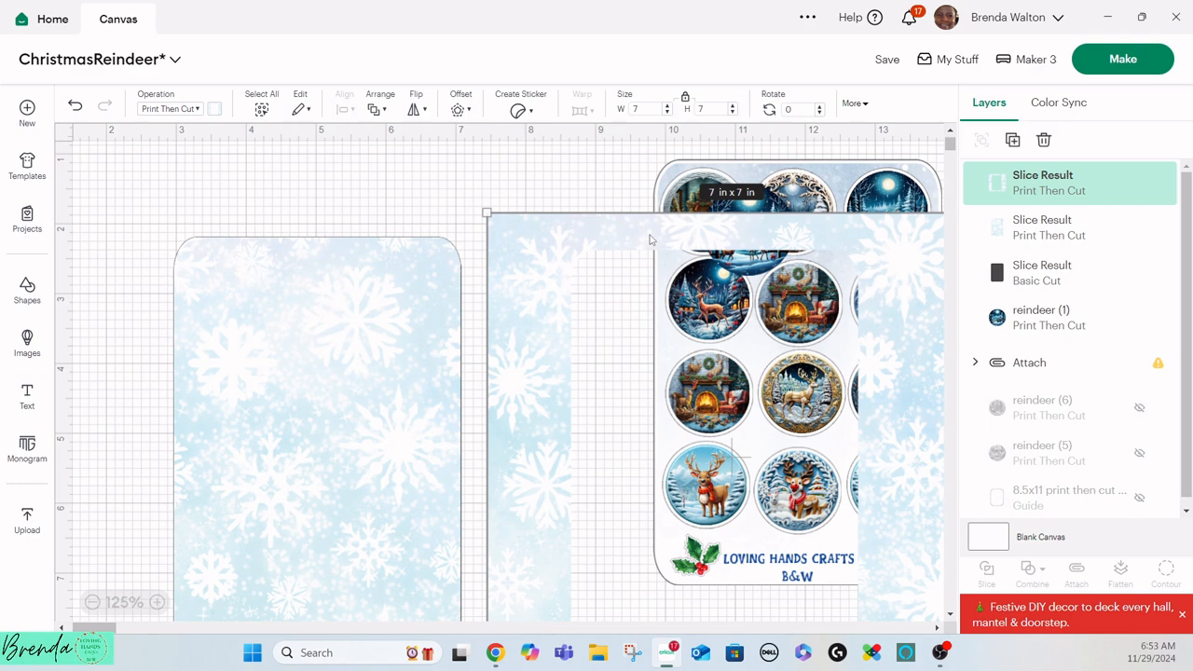
pyautogui.press('Delete')
# Step: Delete the dark rectangle left from the slice and move the rounded snowflake piece back to the empty canvas area
pyautogui.moveTo(359, 409); pyautogui.dragTo(560, 392)
pyautogui.click(327, 370)
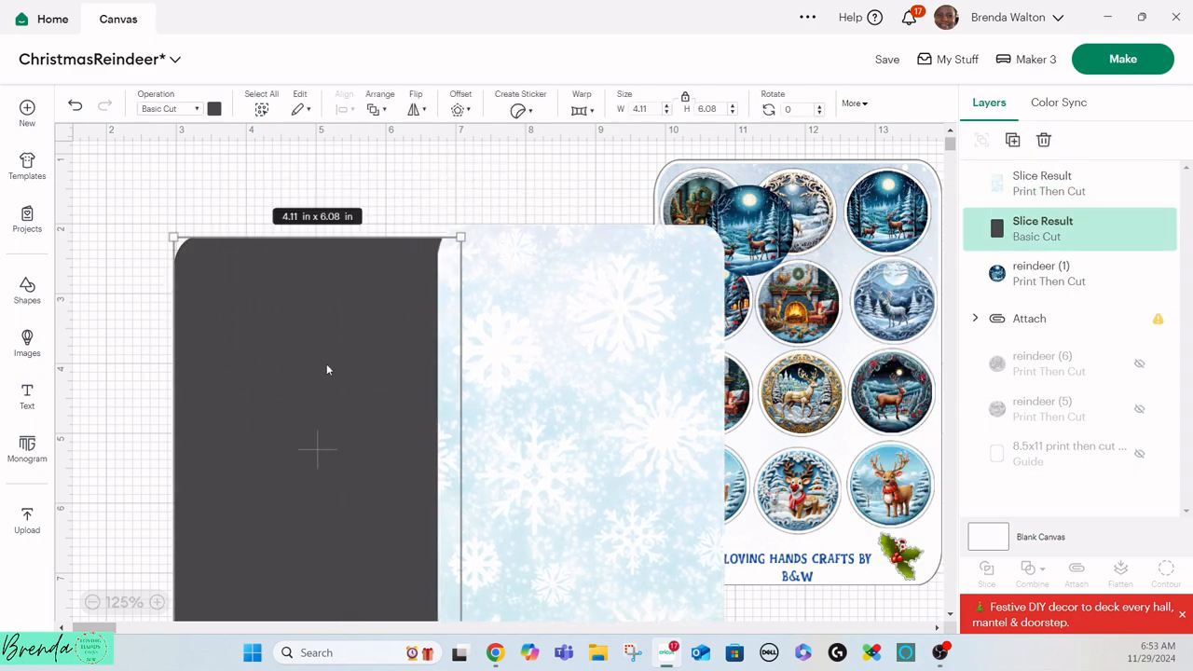
pyautogui.press('Delete')
pyautogui.moveTo(587, 394); pyautogui.dragTo(290, 365)
pyautogui.click(513, 311)
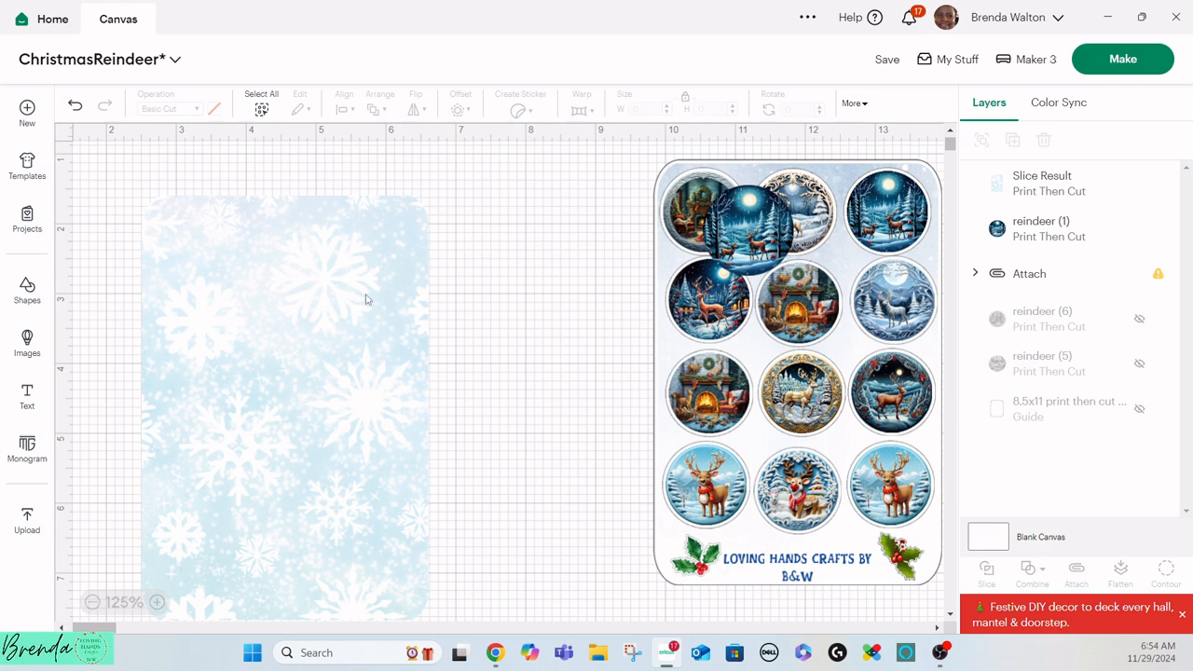
# Step: Move the round reindeer image onto the rounded snowflake background and send the background to the back
pyautogui.scroll(-2, 366, 299)
pyautogui.scroll(2, 367, 299)
pyautogui.moveTo(723, 233); pyautogui.dragTo(216, 262)
pyautogui.click(234, 260)
pyautogui.rightClick(234, 260)
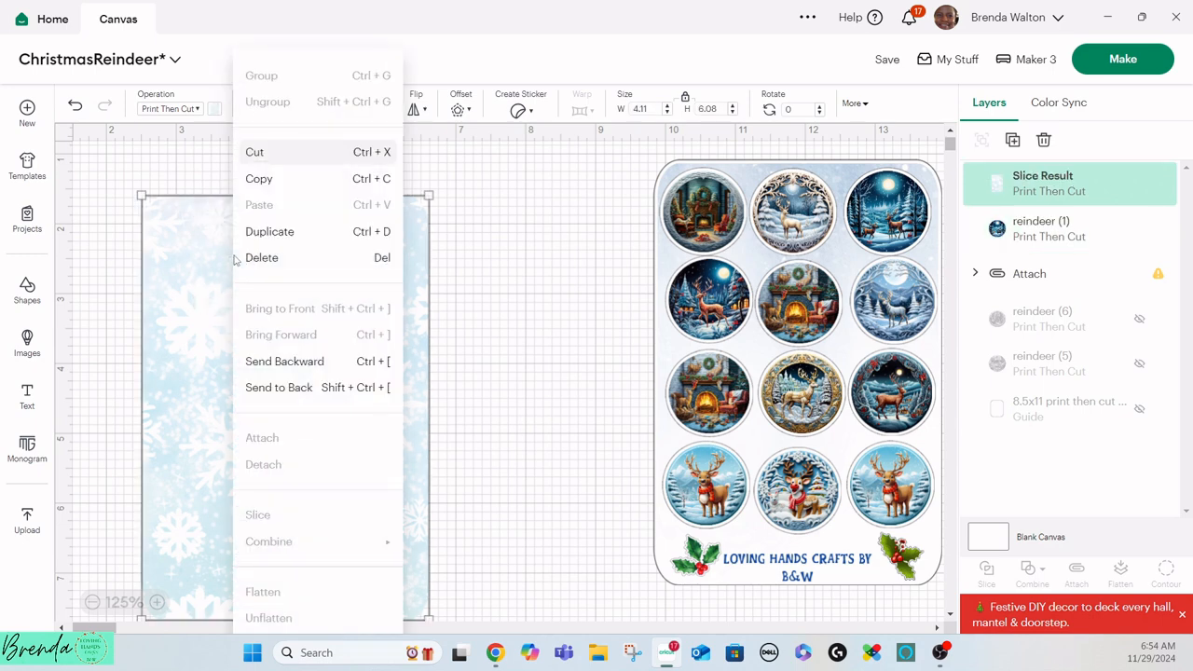
pyautogui.click(351, 277)
pyautogui.rightClick(351, 277)
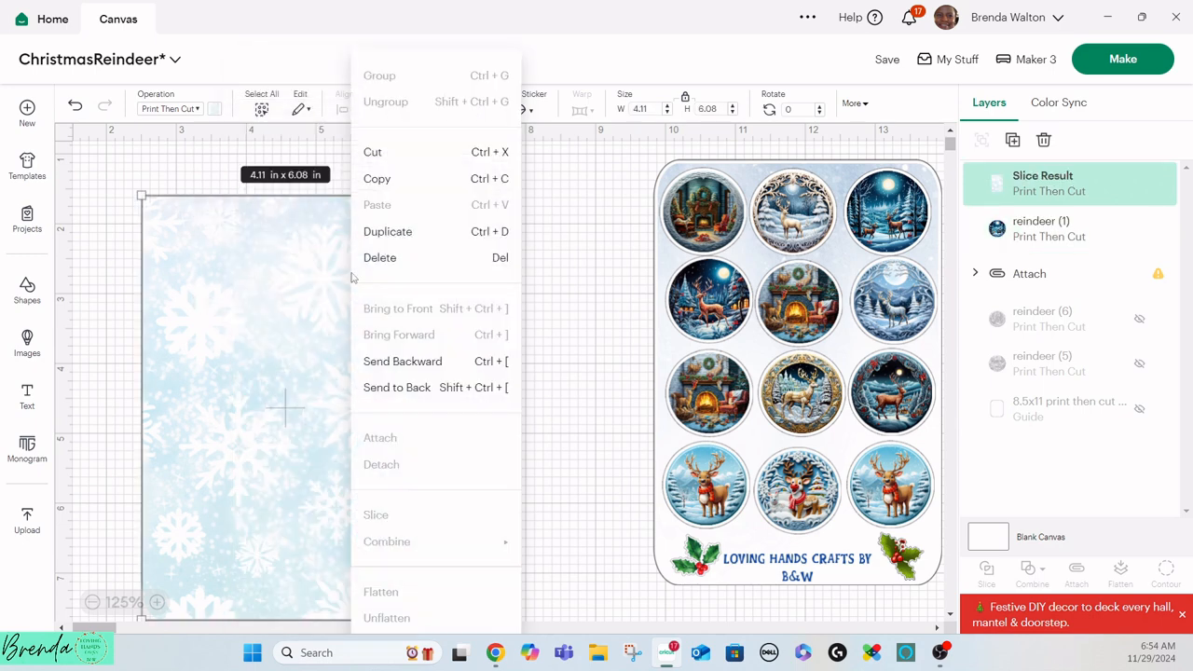
pyautogui.click(396, 387)
# Step: Position the round reindeer image in the upper left corner of the snowflake background
pyautogui.click(259, 289)
pyautogui.moveTo(260, 289); pyautogui.dragTo(222, 289)
pyautogui.click(485, 284)
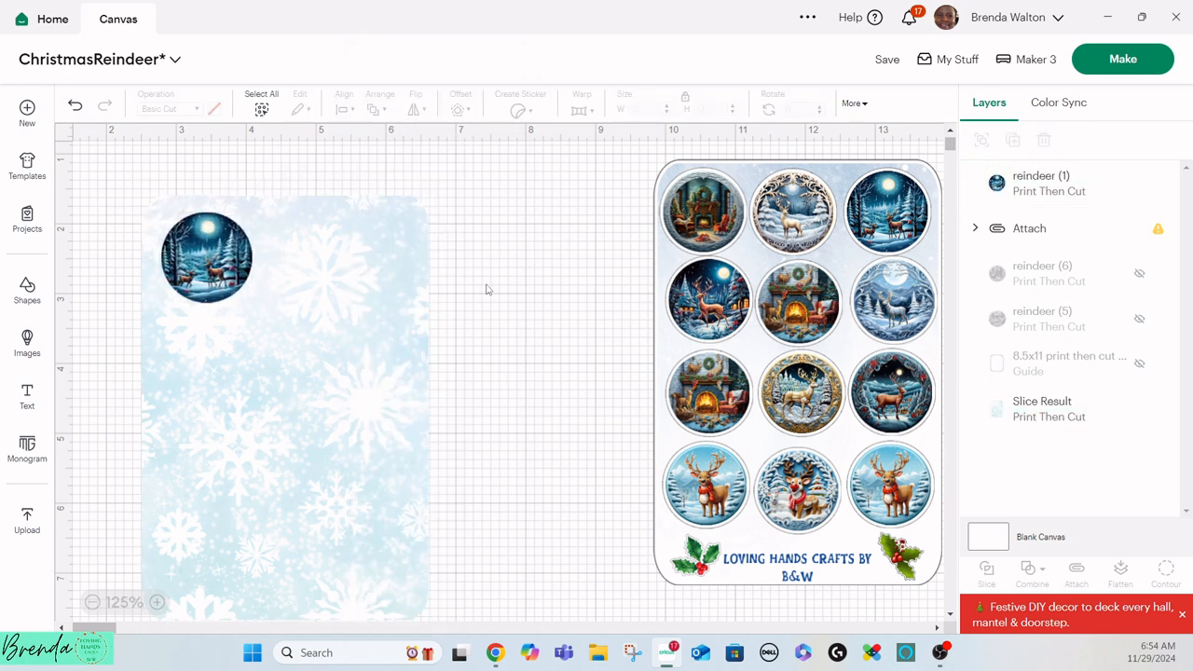
# Step: Examine the Pattern print-type choices for the snowflake background without applying one
pyautogui.click(360, 286)
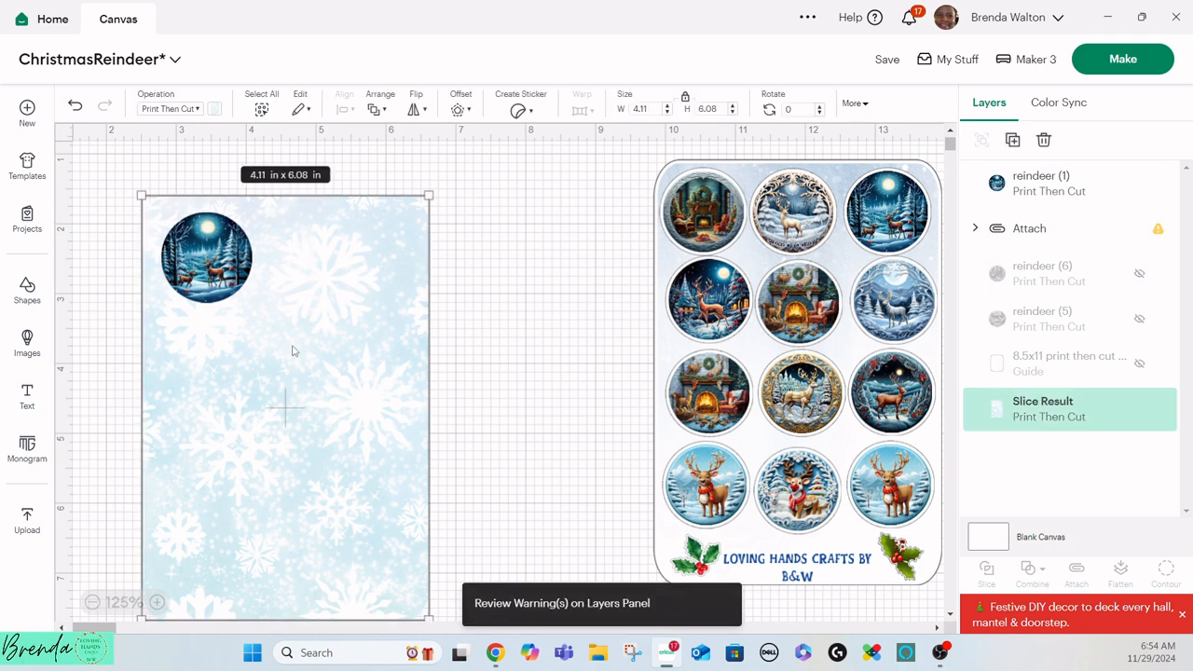
pyautogui.click(215, 112)
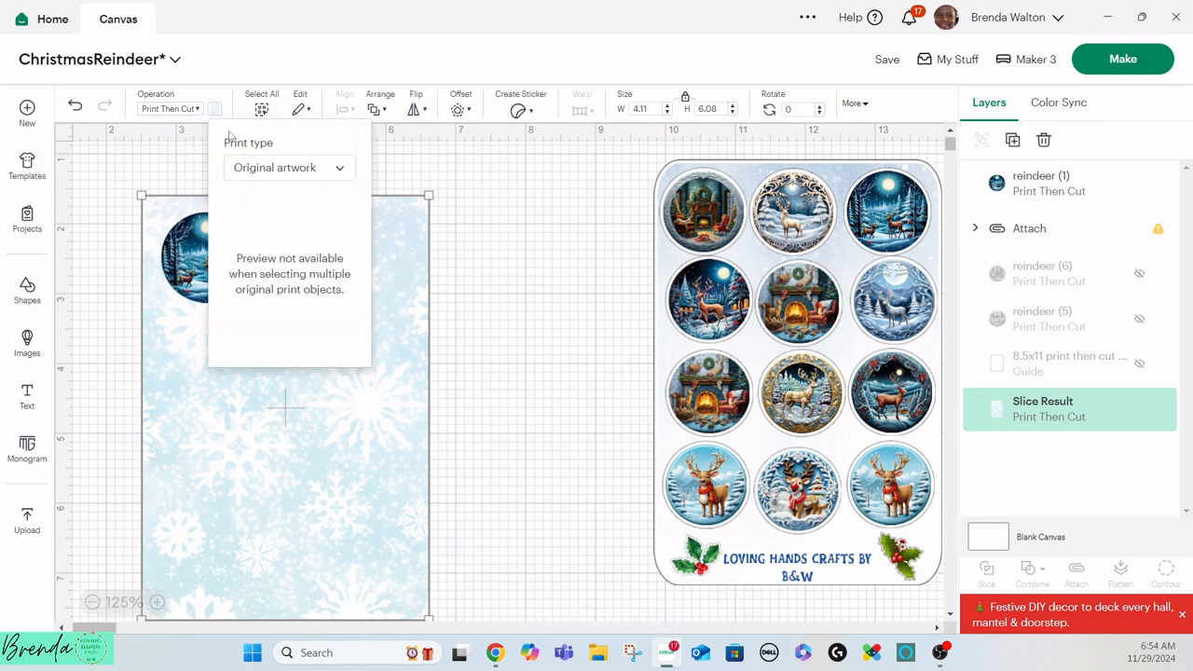
pyautogui.click(249, 173)
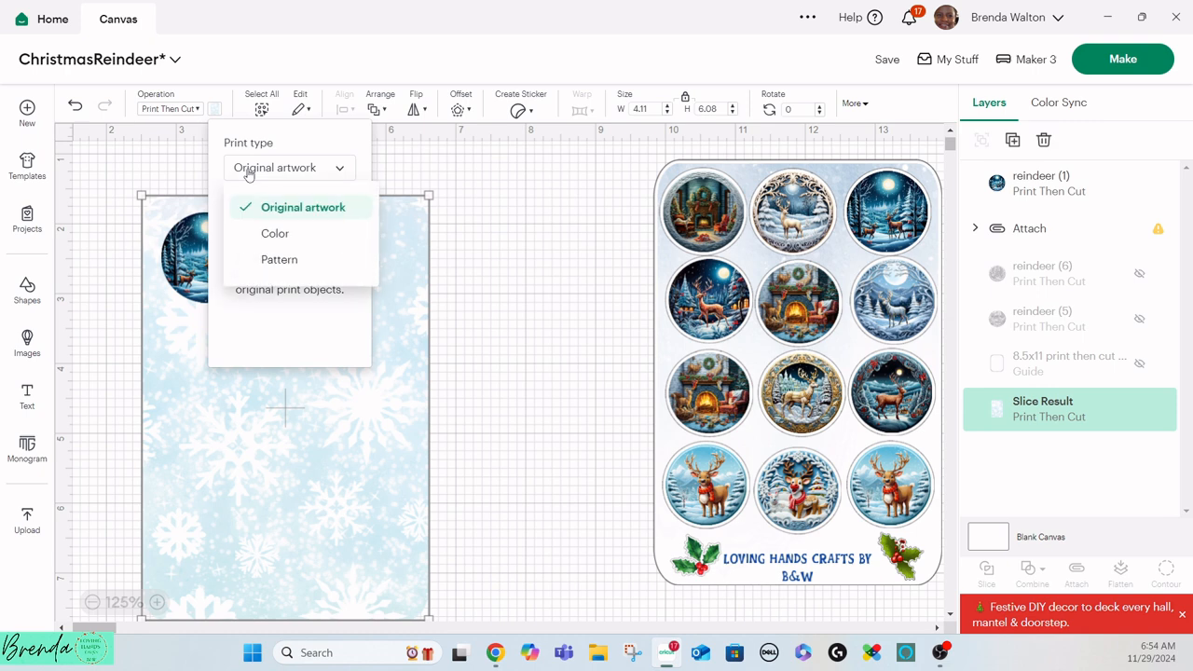
pyautogui.click(261, 262)
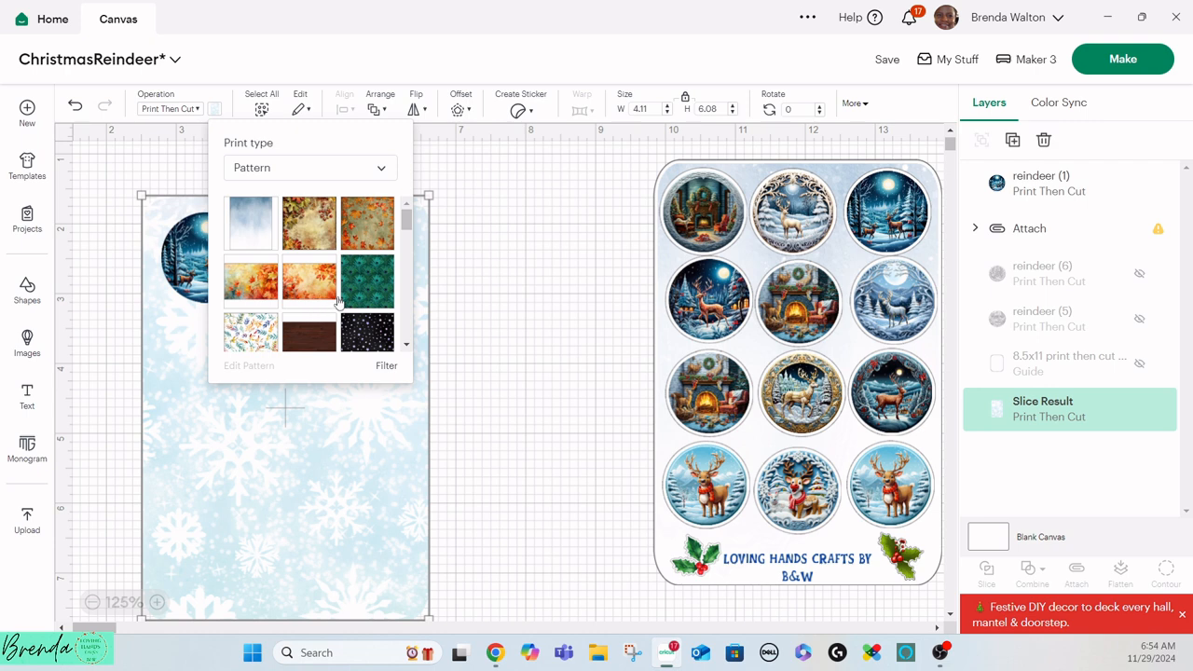
pyautogui.click(494, 233)
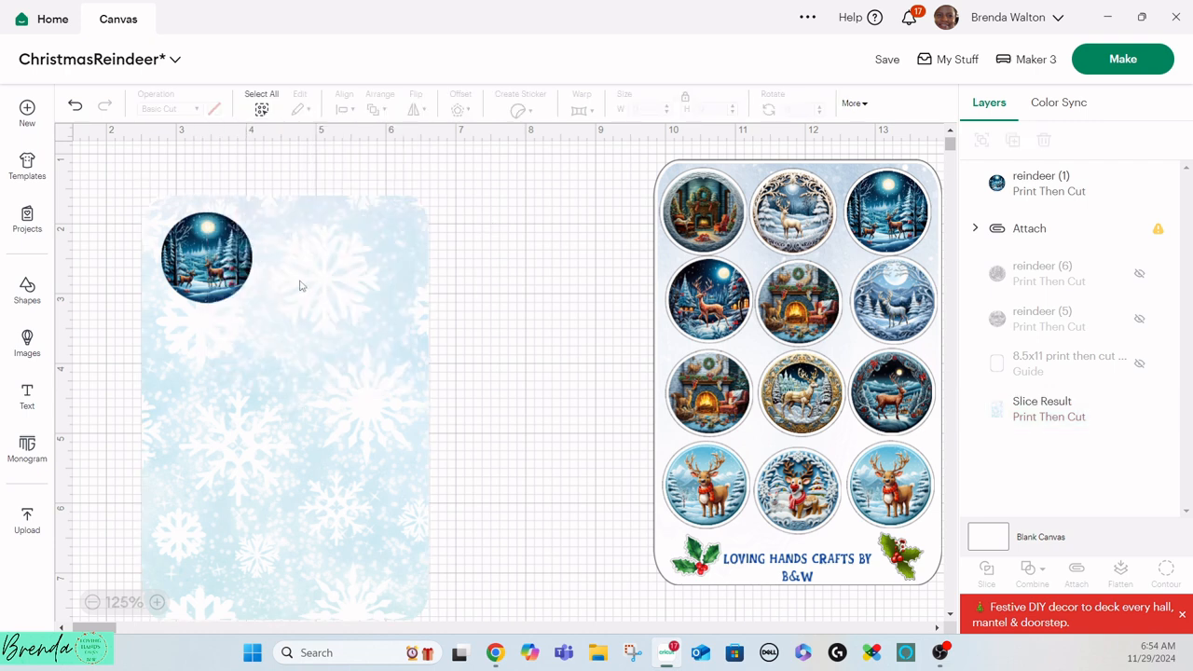
# Step: Move the round reindeer image and the snowflake background over to the finished sticker sheet to clear the canvas
pyautogui.moveTo(224, 267); pyautogui.dragTo(653, 325)
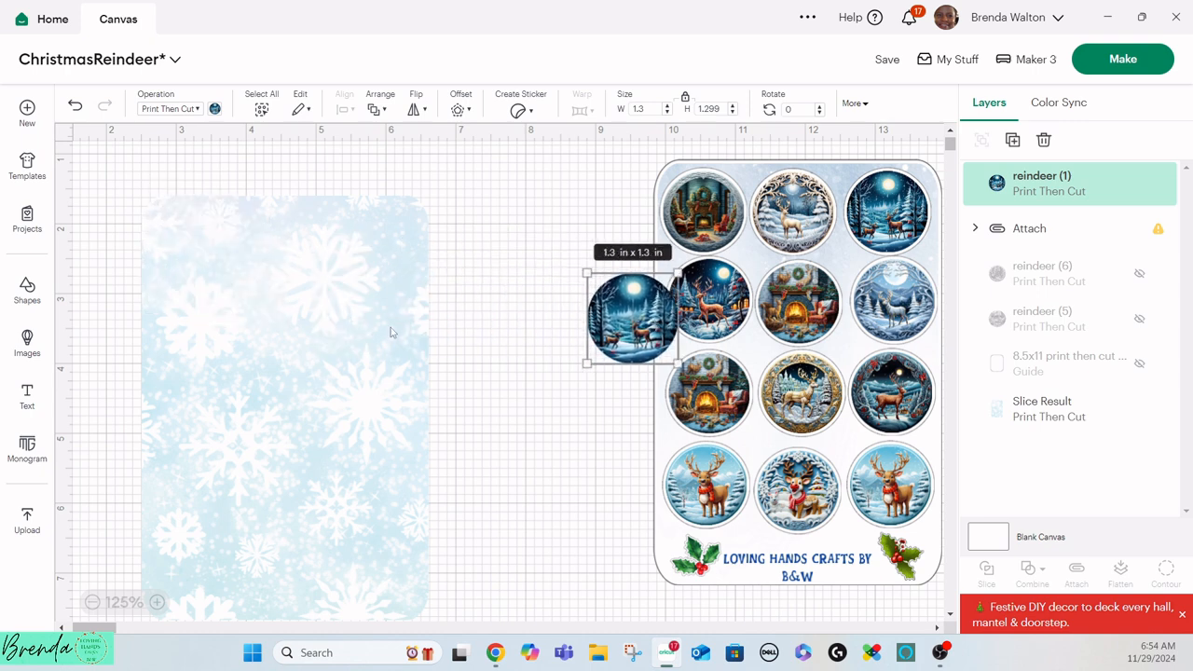
pyautogui.click(361, 342)
pyautogui.moveTo(361, 342); pyautogui.dragTo(847, 342)
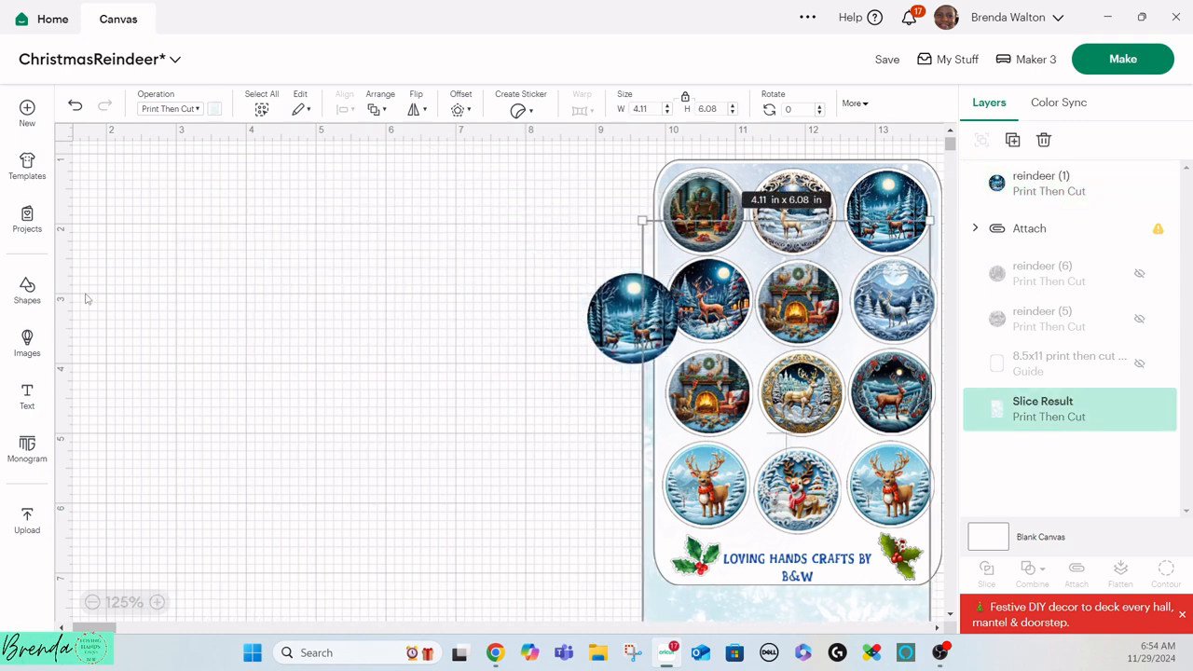
# Step: Add another rounded-corner square from the free shapes to the canvas and close the shapes library
pyautogui.click(27, 289)
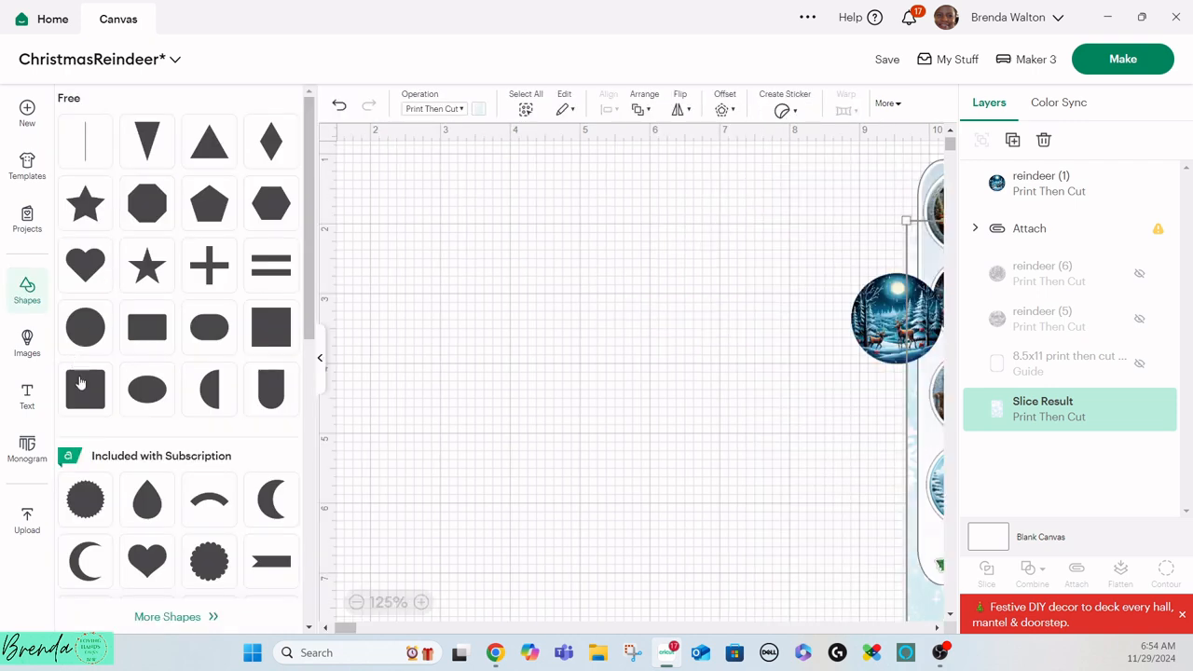
pyautogui.click(84, 387)
pyautogui.click(612, 238)
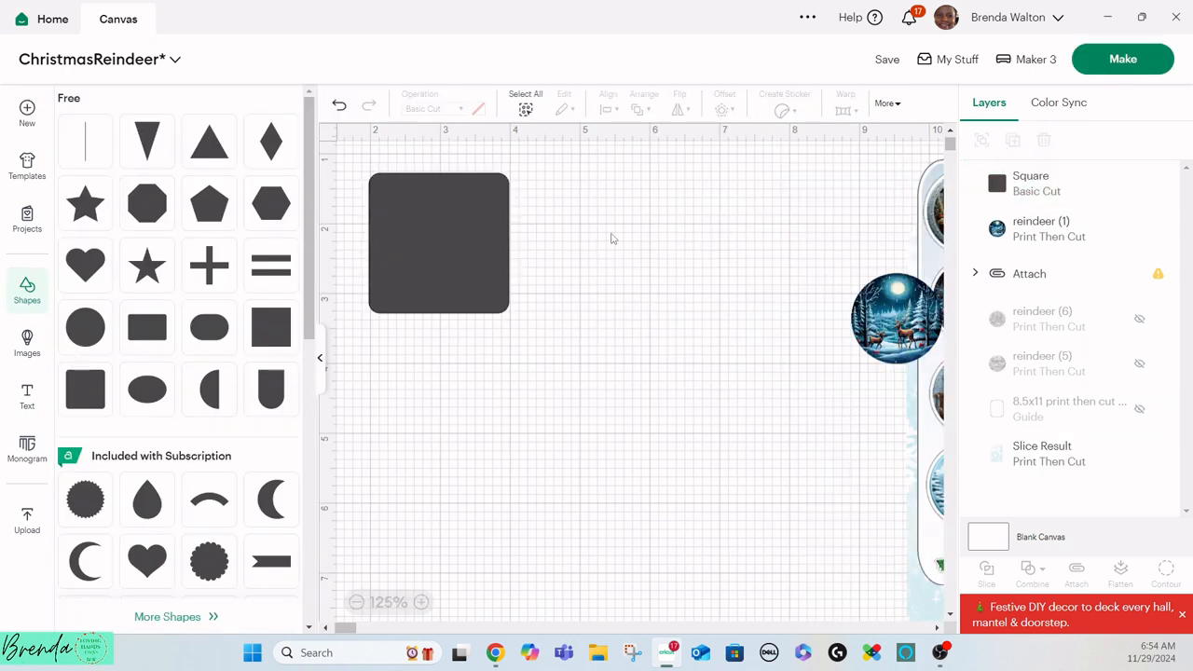
pyautogui.click(319, 359)
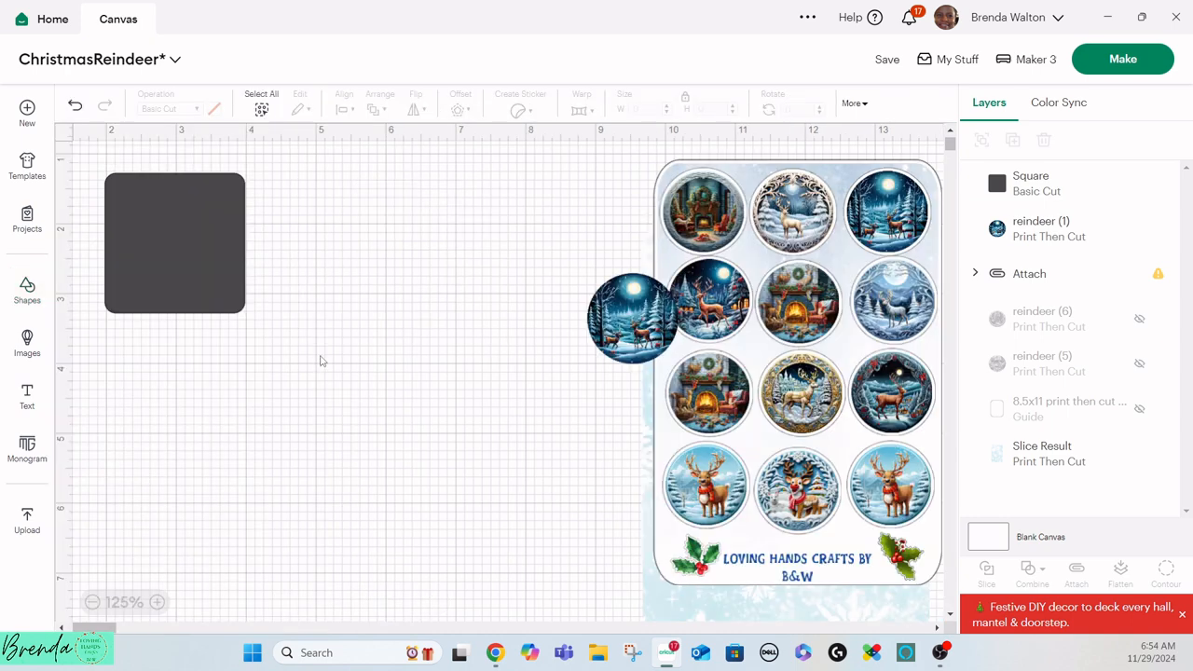
# Step: Resize the new rounded square to 4.11 in wide by 6.08 in high with its proportions unlocked
pyautogui.click(192, 224)
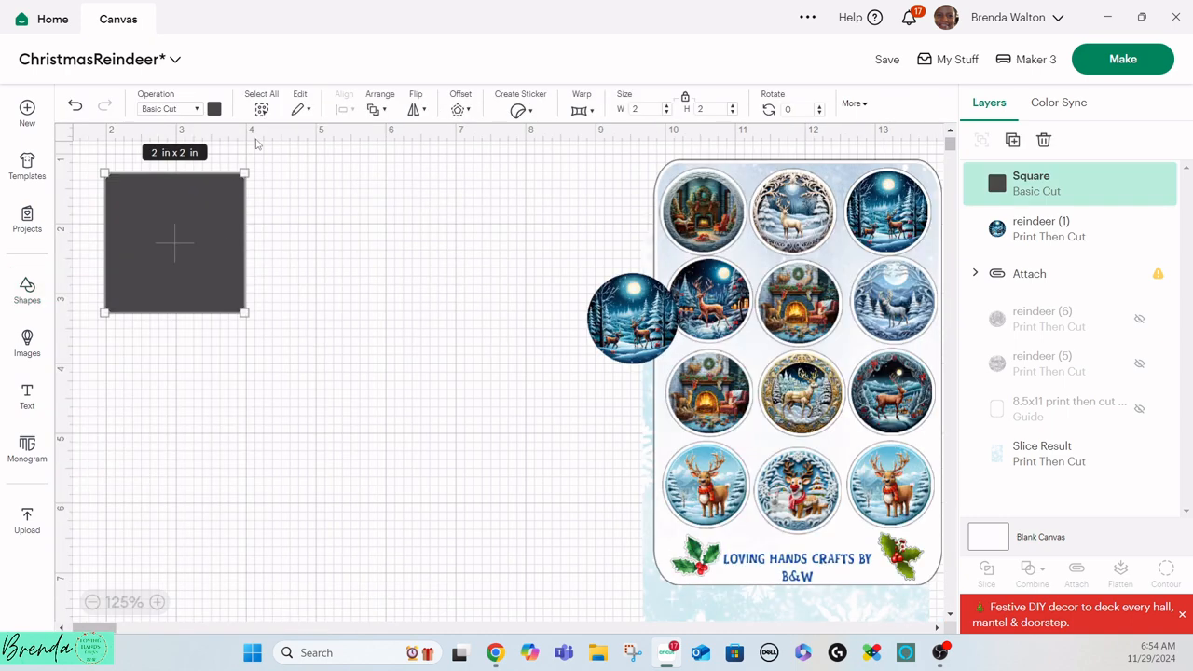
pyautogui.click(646, 106)
pyautogui.click(697, 109)
pyautogui.write('6.0')
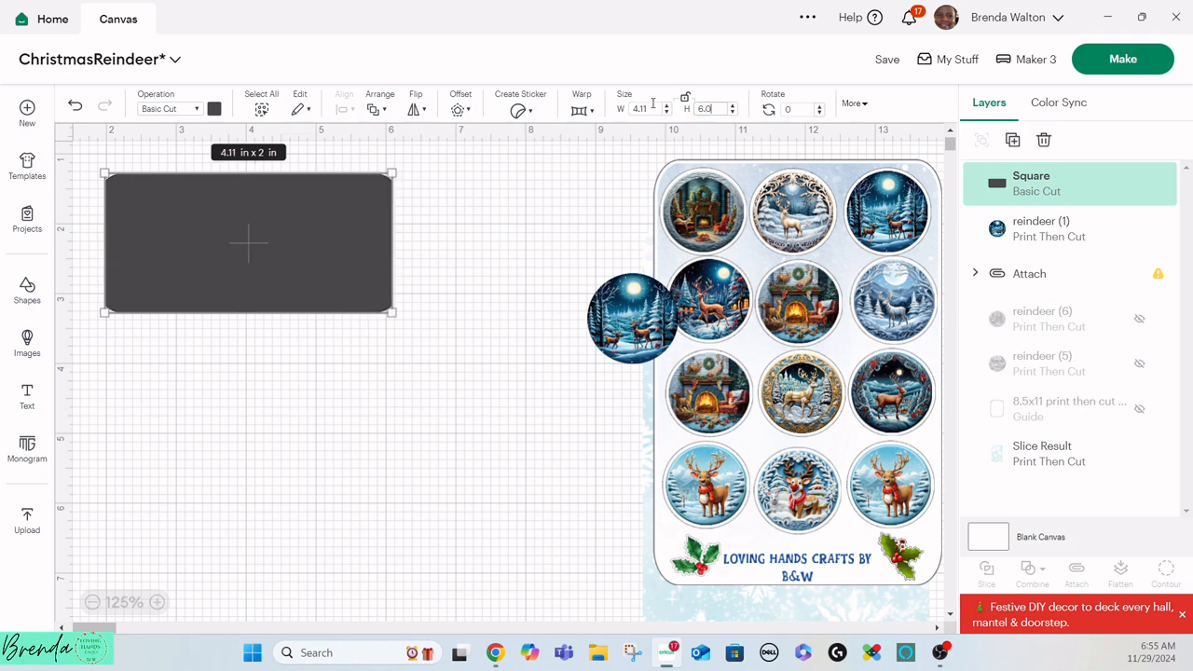
pyautogui.write('8')
pyautogui.press('Return')
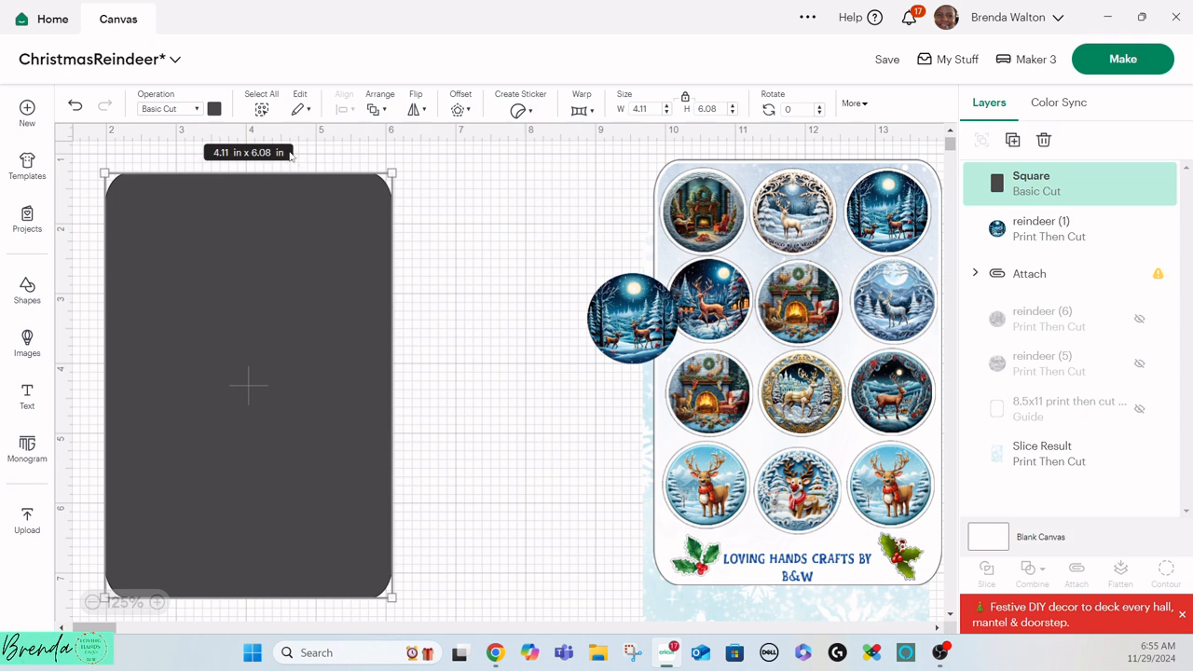
# Step: Change the rounded rectangle's operation to Print Then Cut and switch its print type from Color to Pattern
pyautogui.click(158, 110)
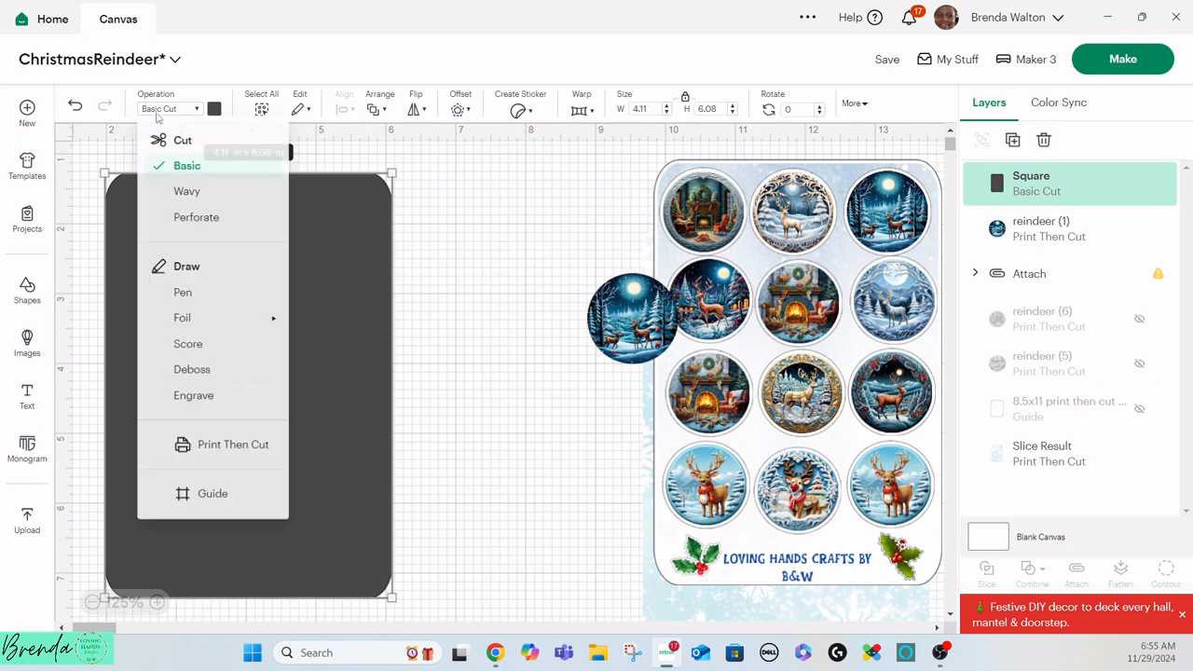
pyautogui.click(193, 457)
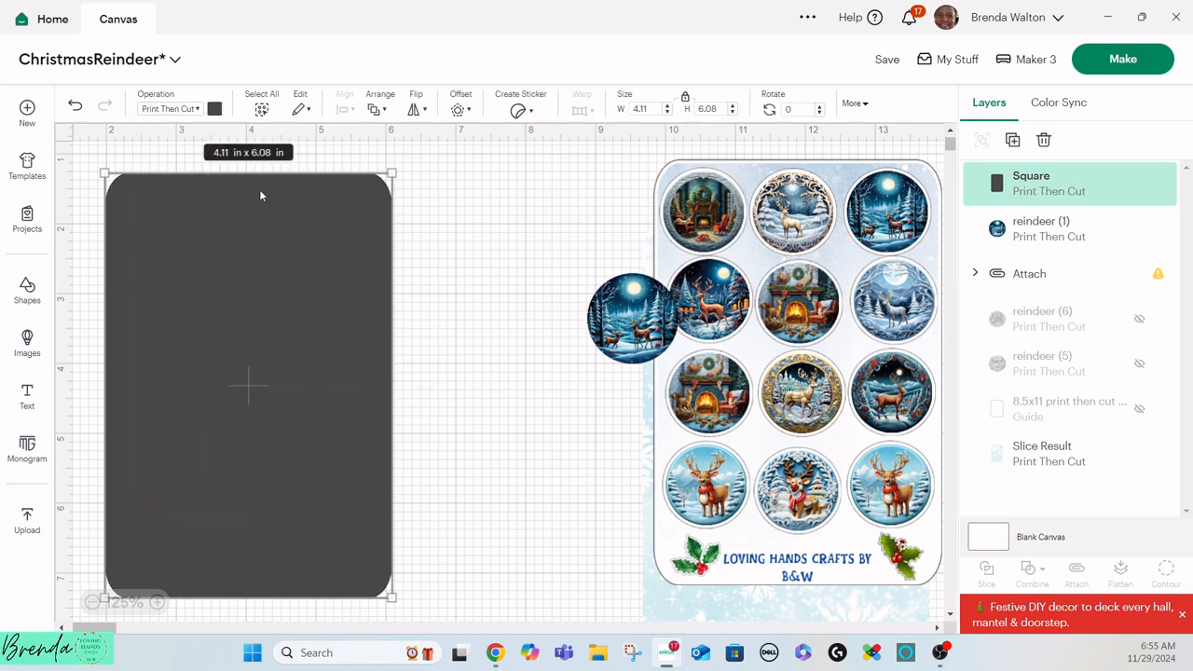
pyautogui.click(216, 110)
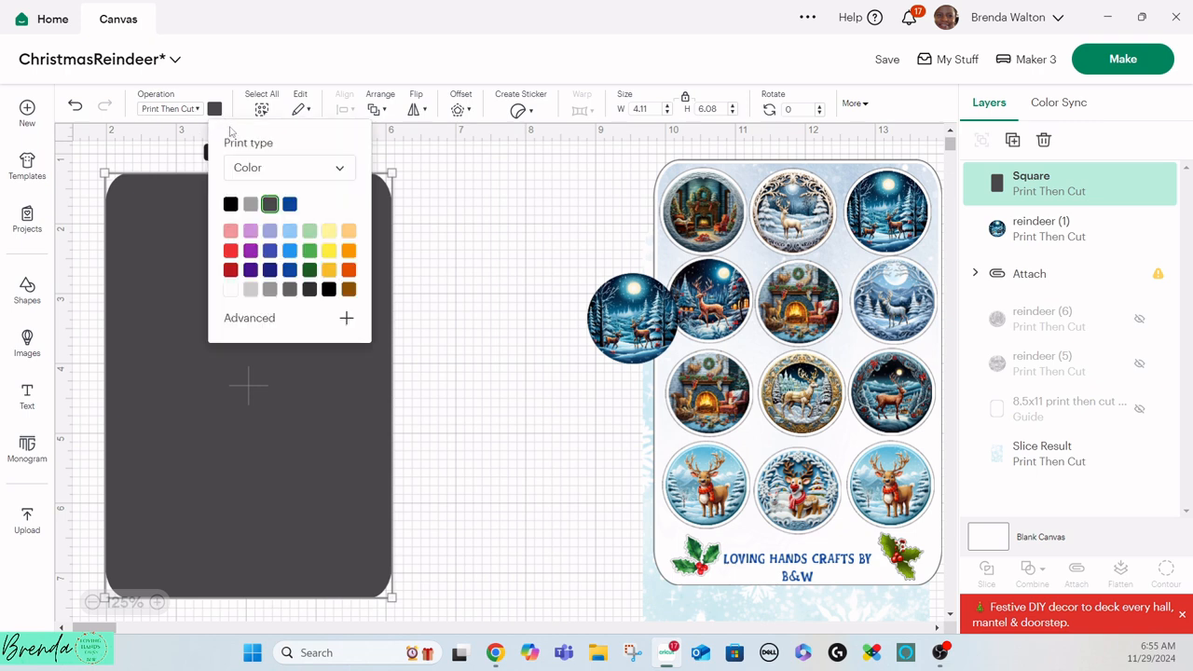
pyautogui.click(248, 173)
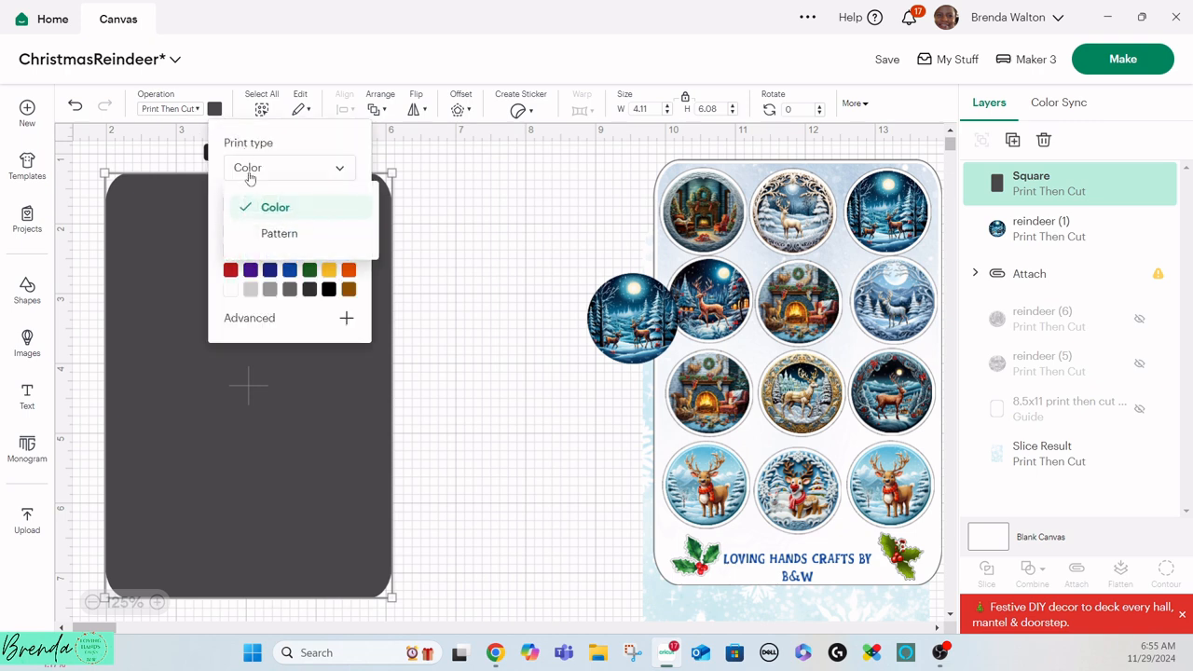
pyautogui.click(276, 233)
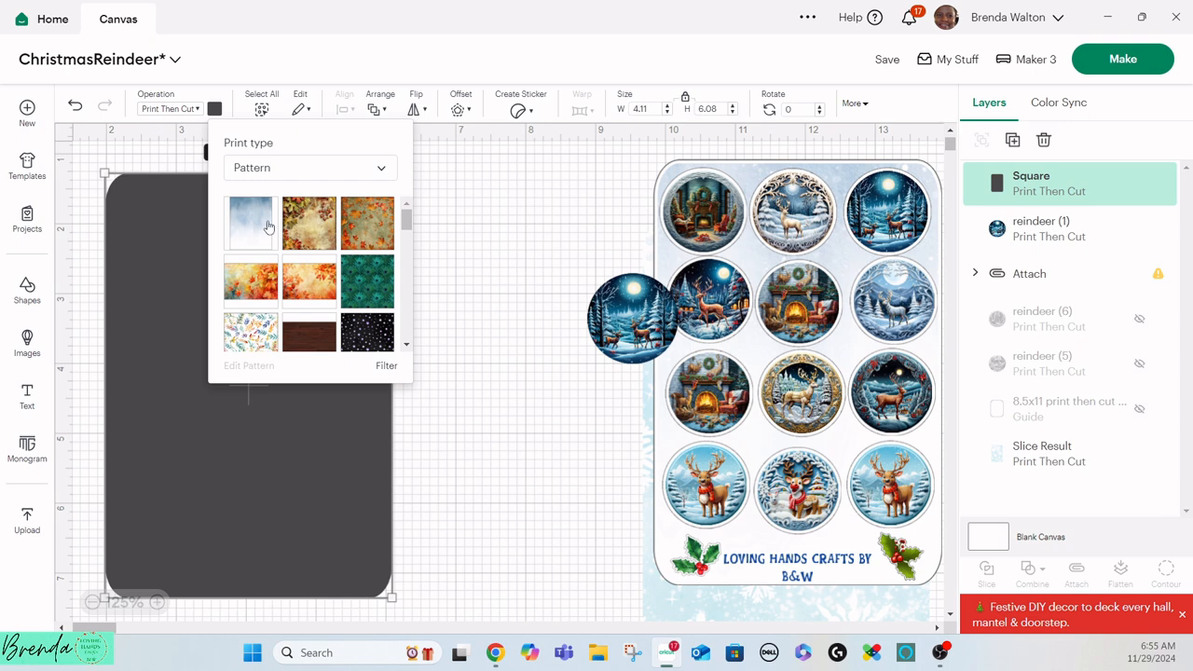
# Step: Browse the available patterns and fill the rounded rectangle with the blue-to-white snowy sky pattern
pyautogui.scroll(-8, 261, 226)
pyautogui.scroll(-10, 267, 226)
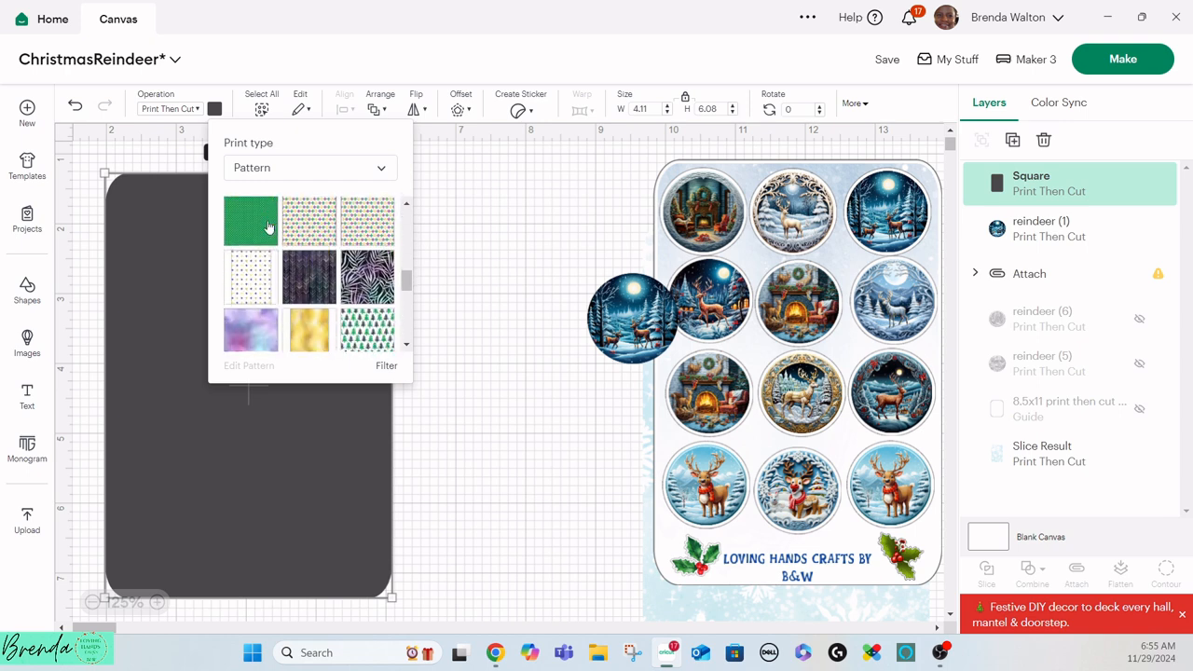
pyautogui.scroll(-10, 267, 227)
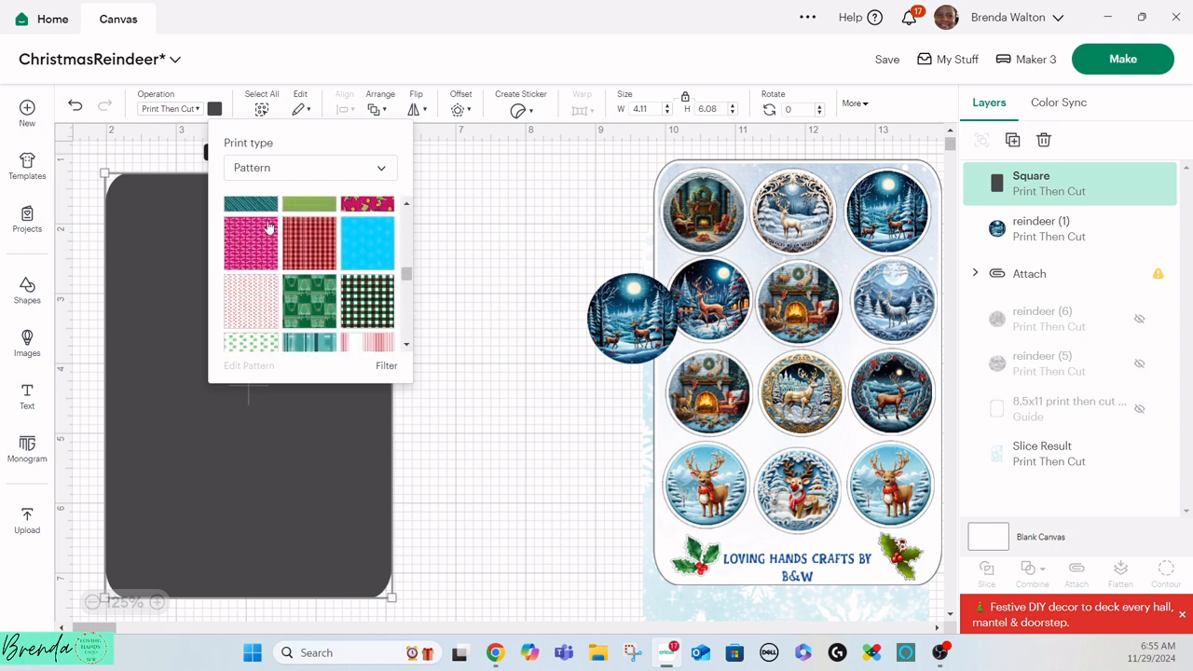
pyautogui.scroll(-3, 267, 227)
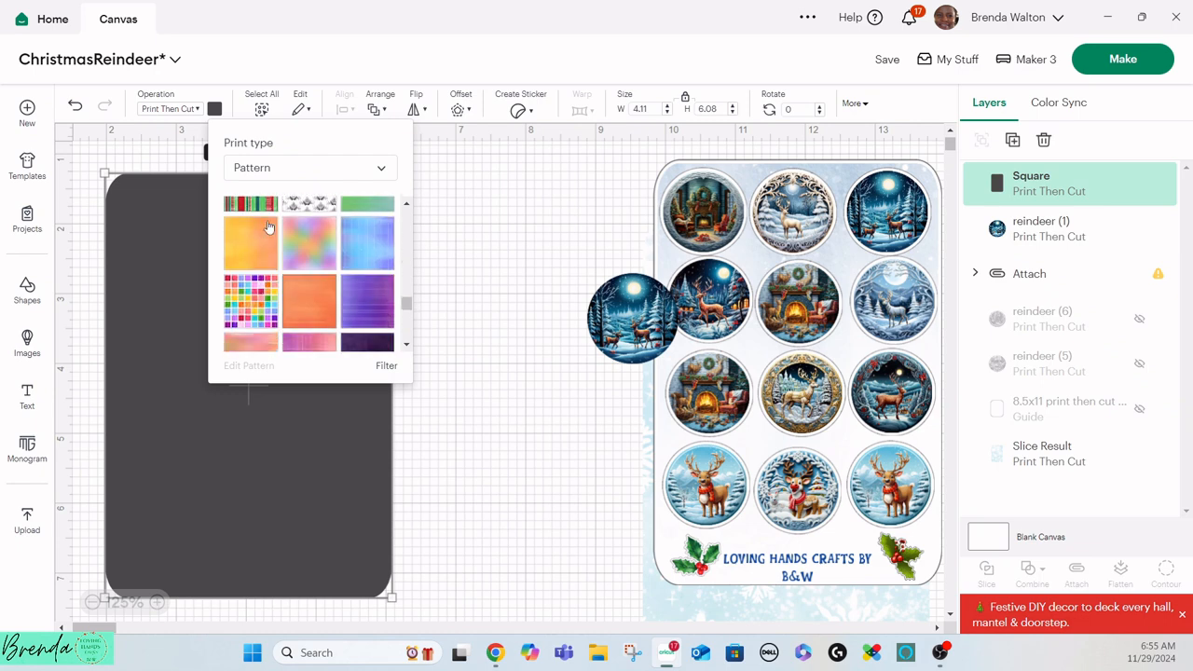
pyautogui.scroll(15, 271, 227)
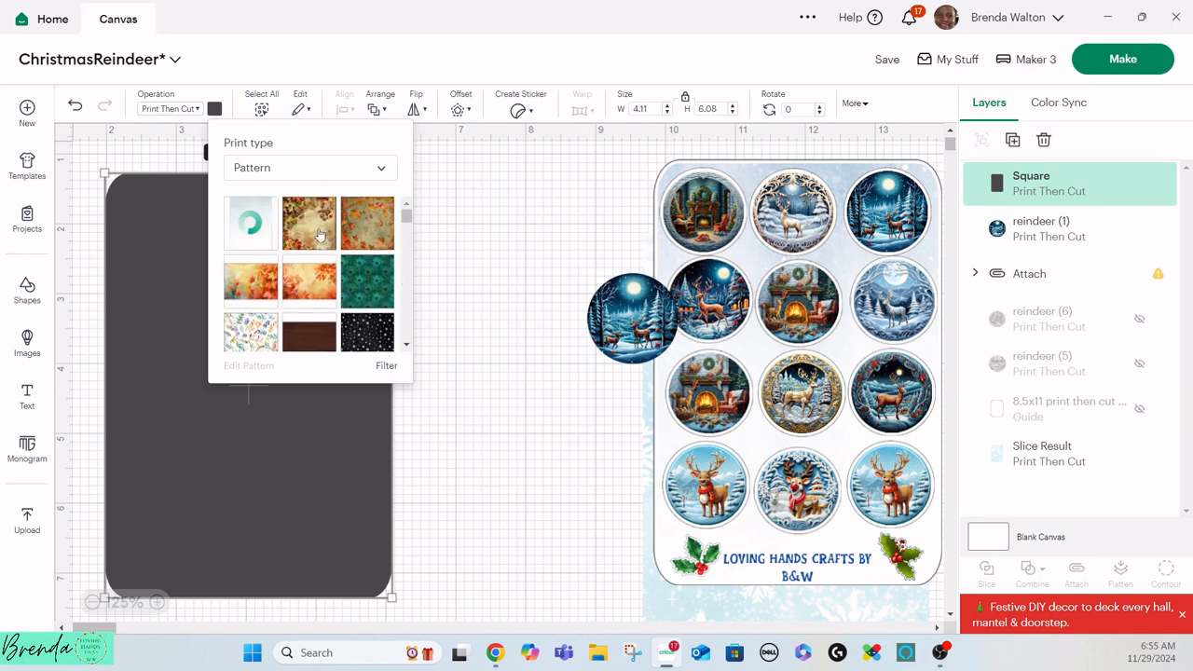
pyautogui.click(250, 222)
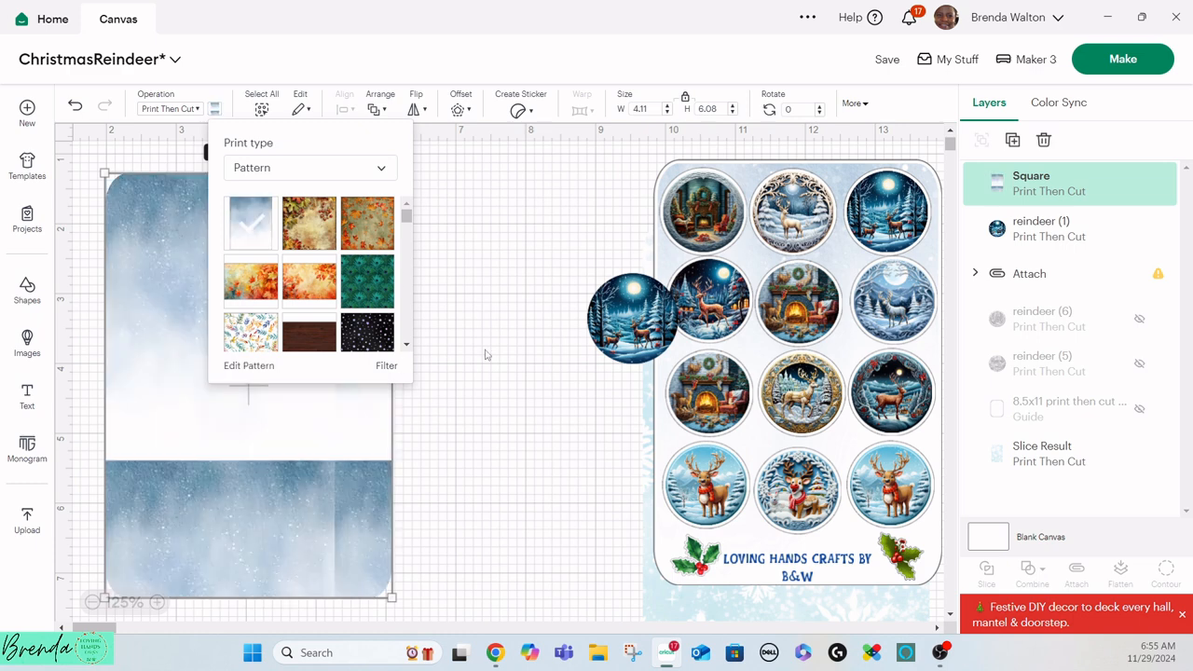
pyautogui.click(443, 204)
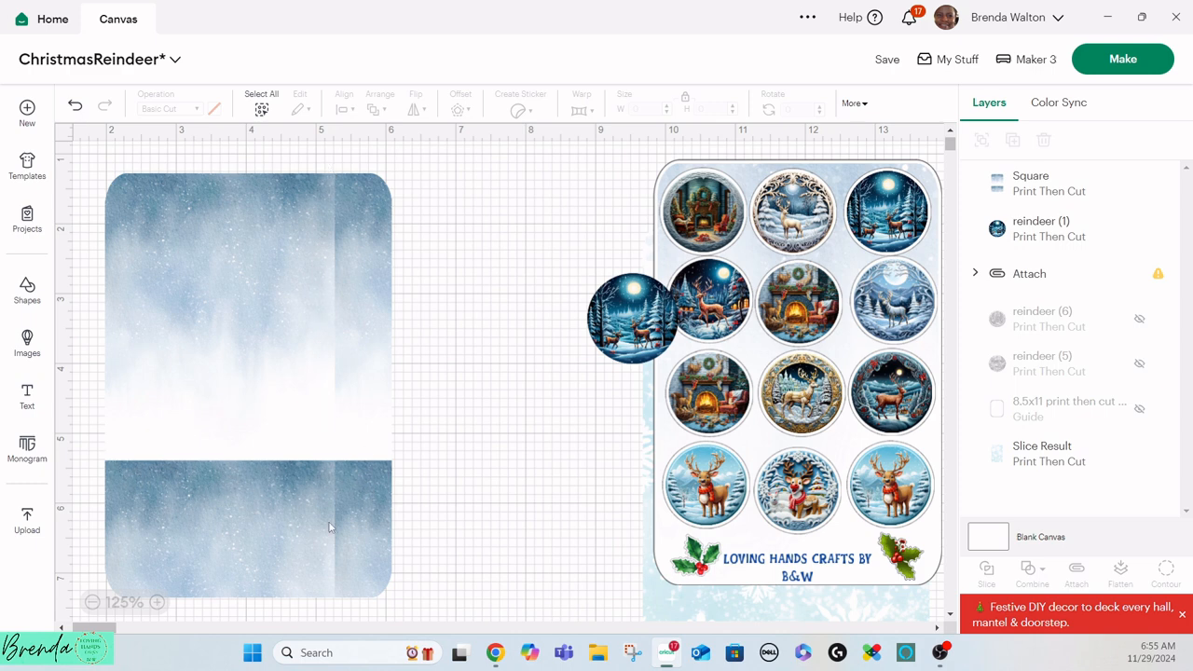
# Step: Edit the snowy sky pattern on the rounded rectangle and enlarge its scale to 207 so that it no longer repeats
pyautogui.click(286, 263)
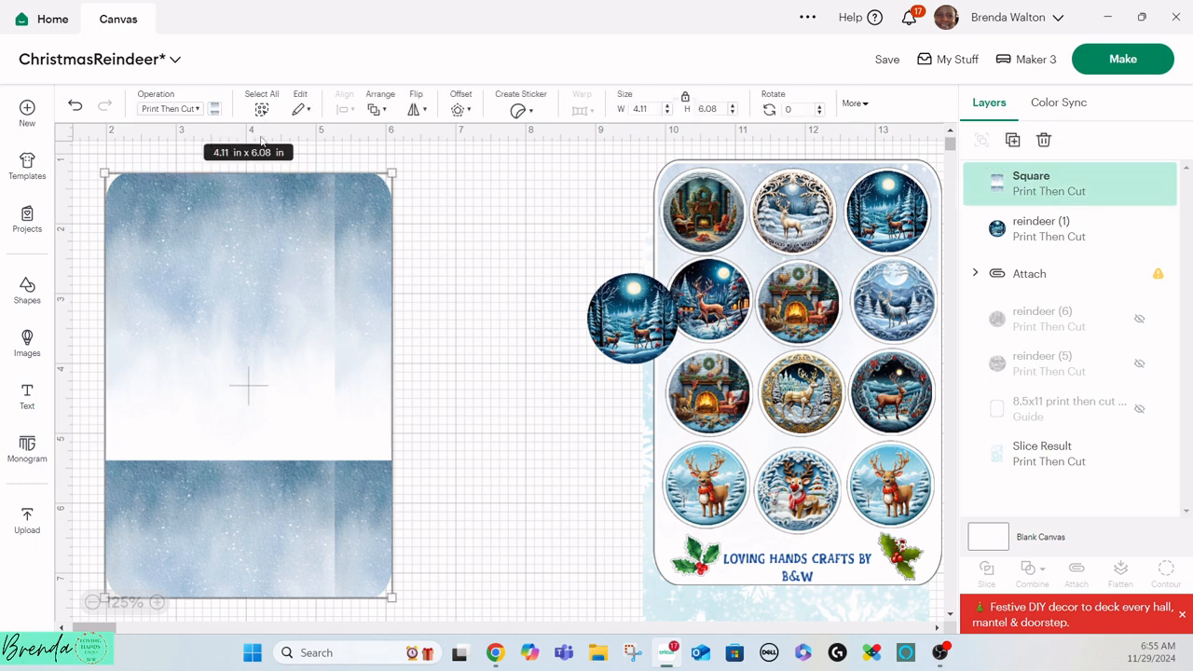
pyautogui.click(214, 110)
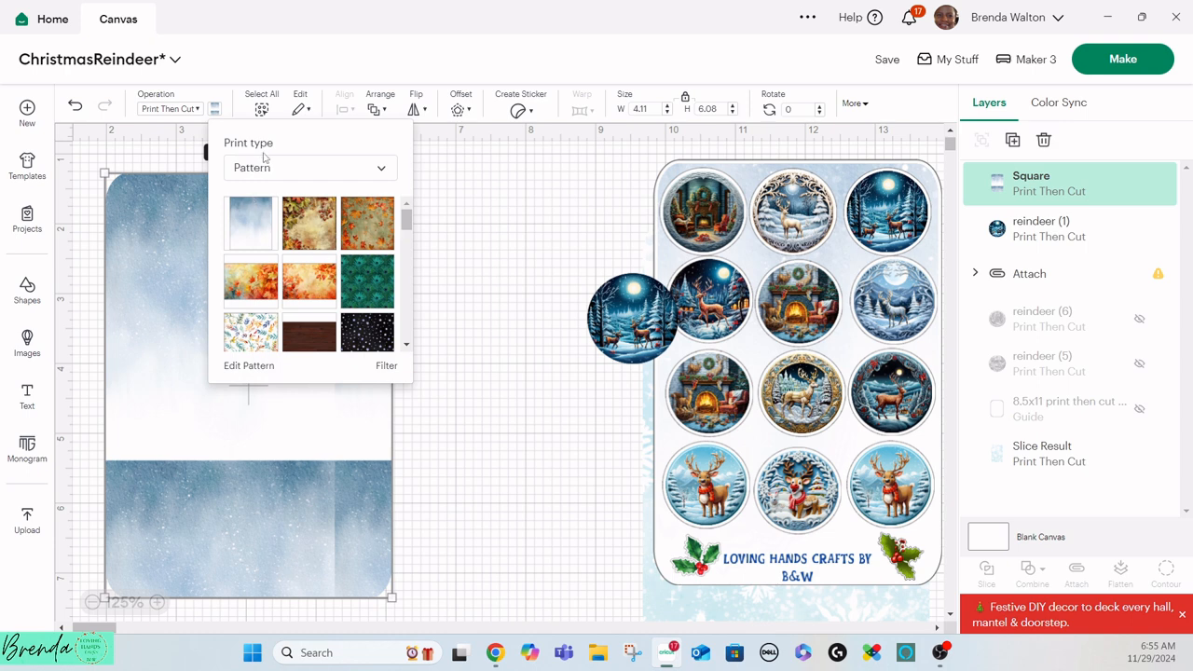
pyautogui.click(380, 371)
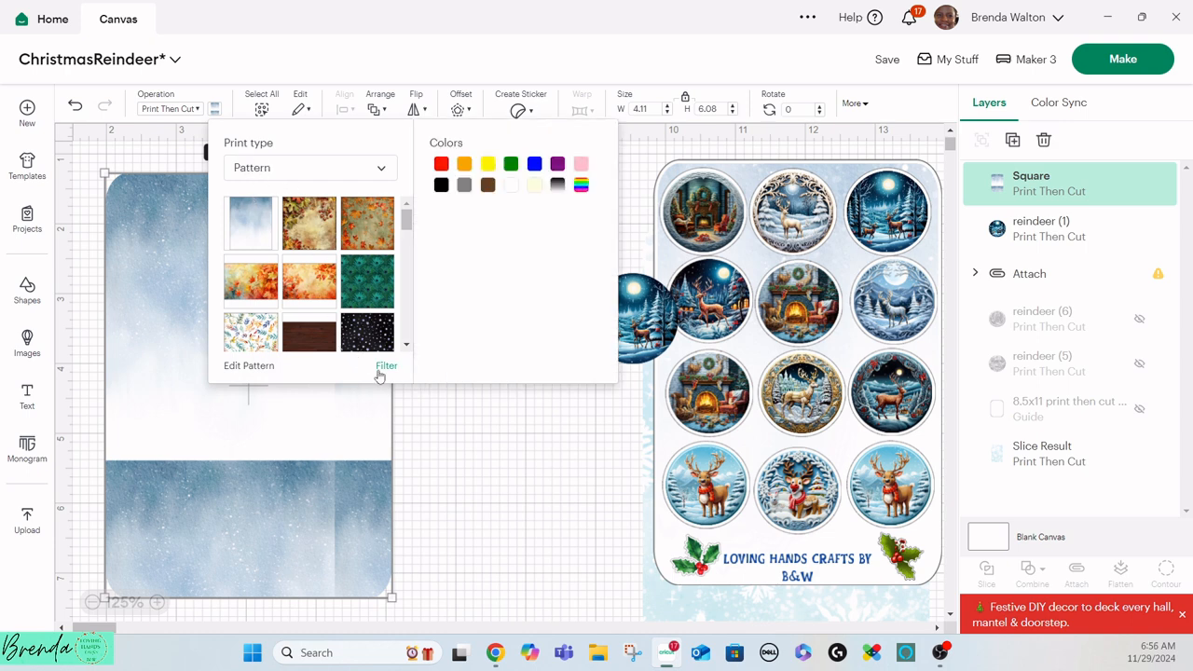
pyautogui.click(249, 366)
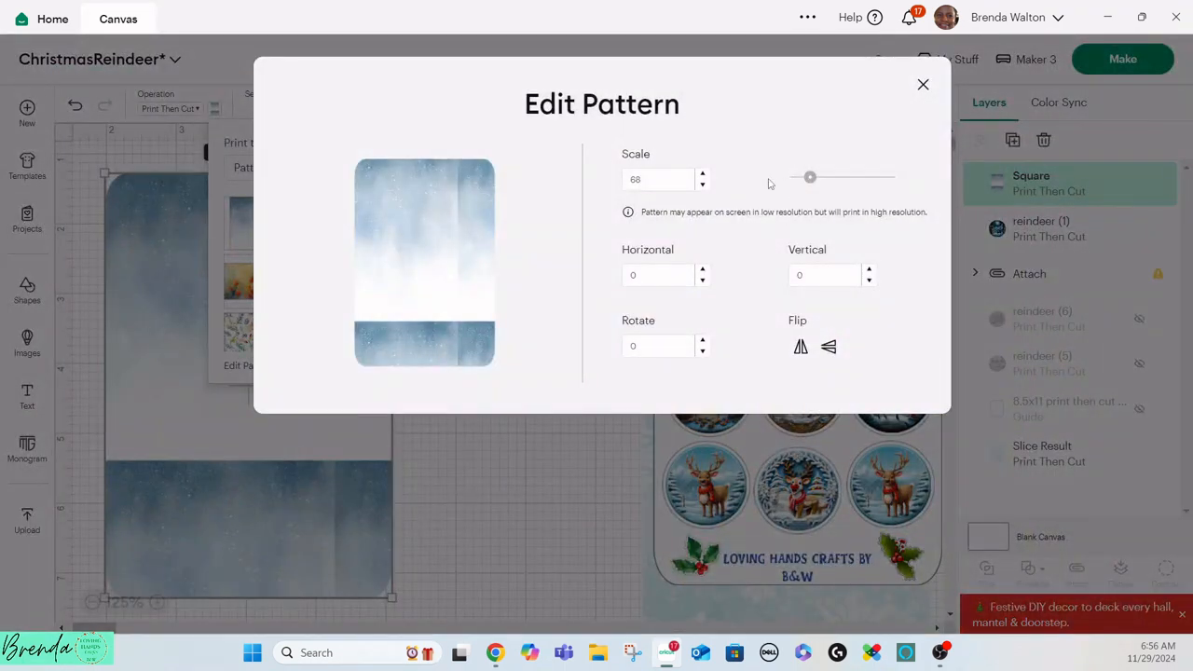
pyautogui.moveTo(810, 178); pyautogui.dragTo(843, 177)
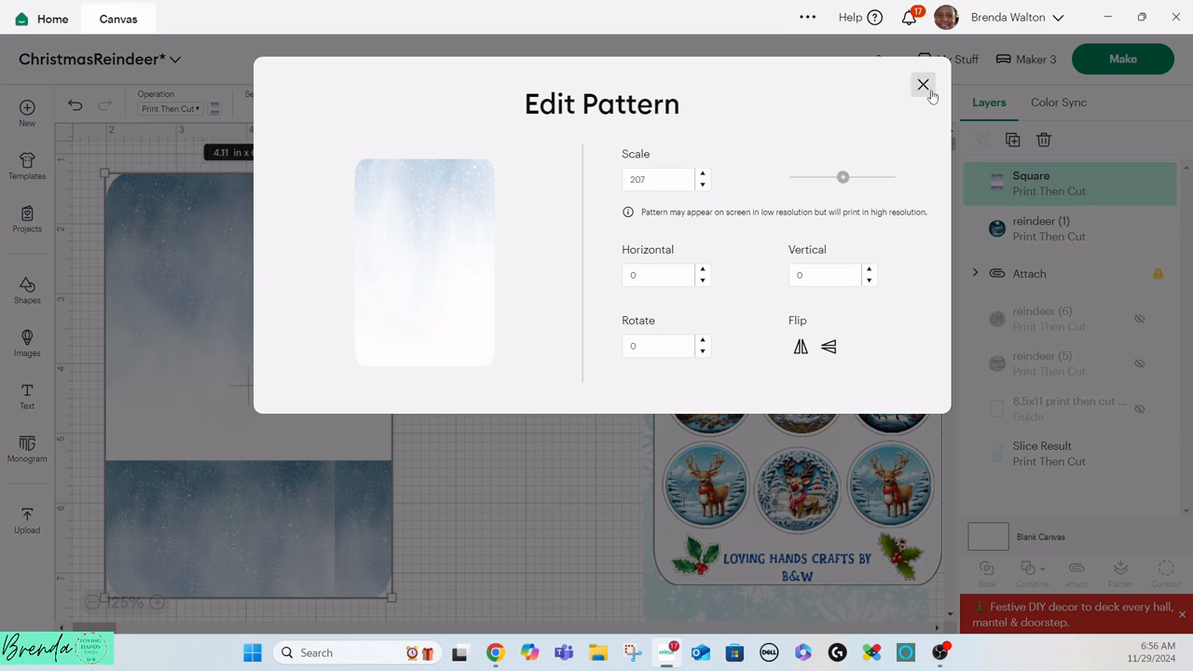
pyautogui.click(923, 84)
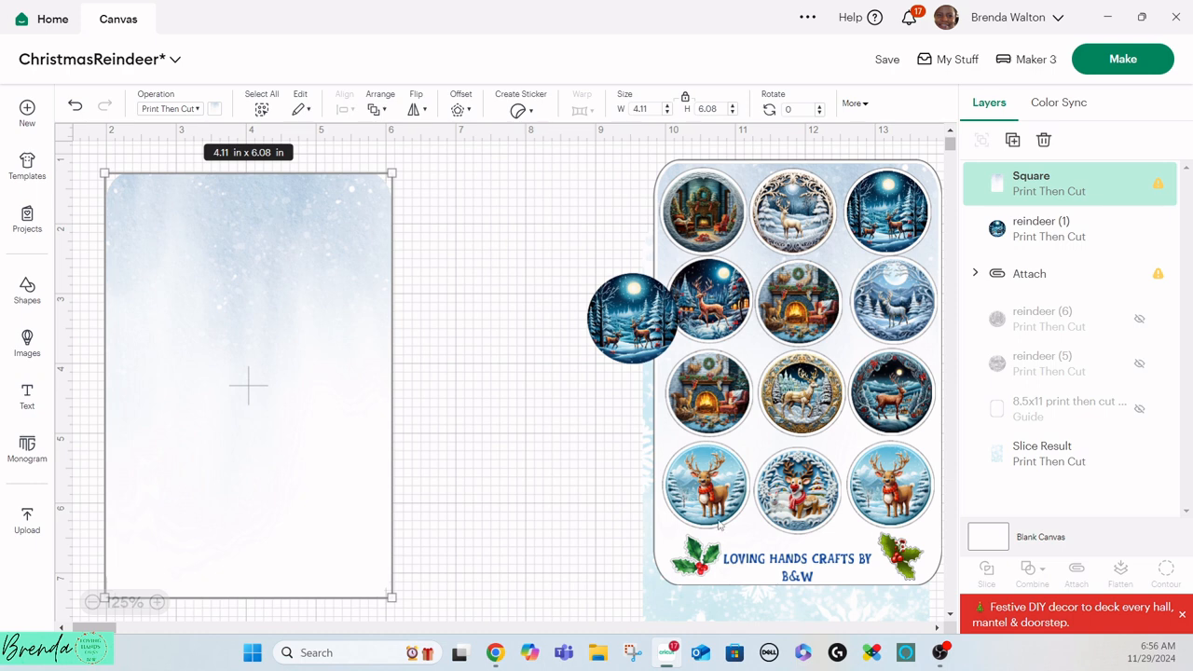
# Step: Delete the sliced snowflake background and move the patterned rectangle so its left edge sits at about the 3-inch ruler mark
pyautogui.moveTo(711, 611); pyautogui.dragTo(458, 568)
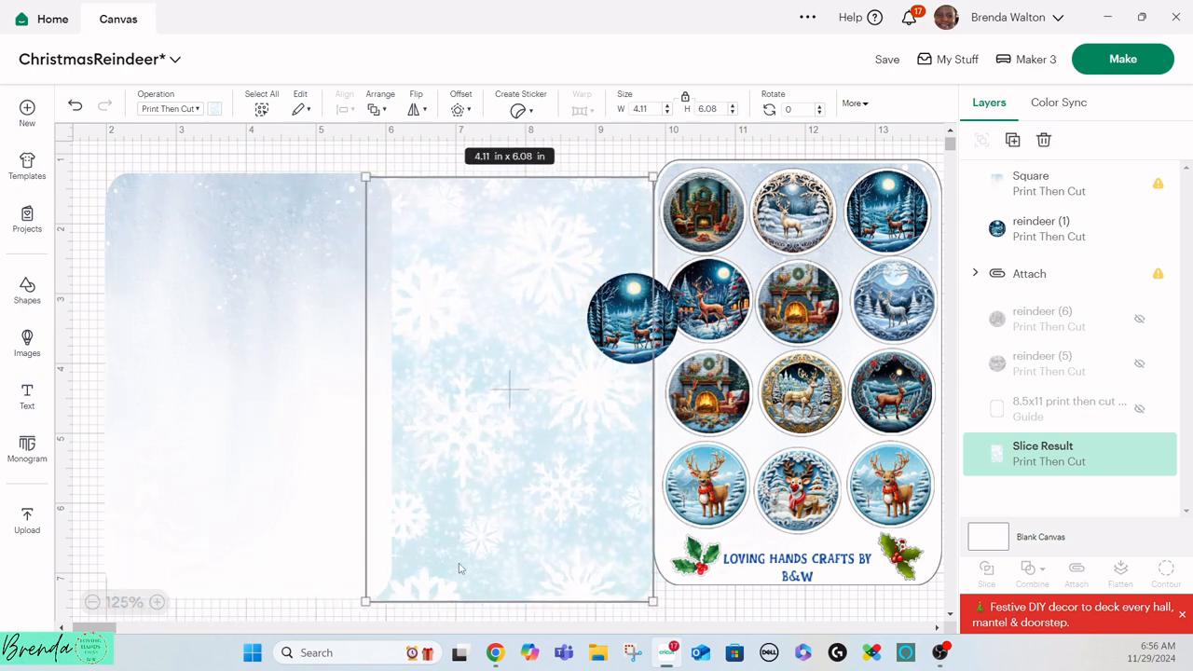
pyautogui.press('Delete')
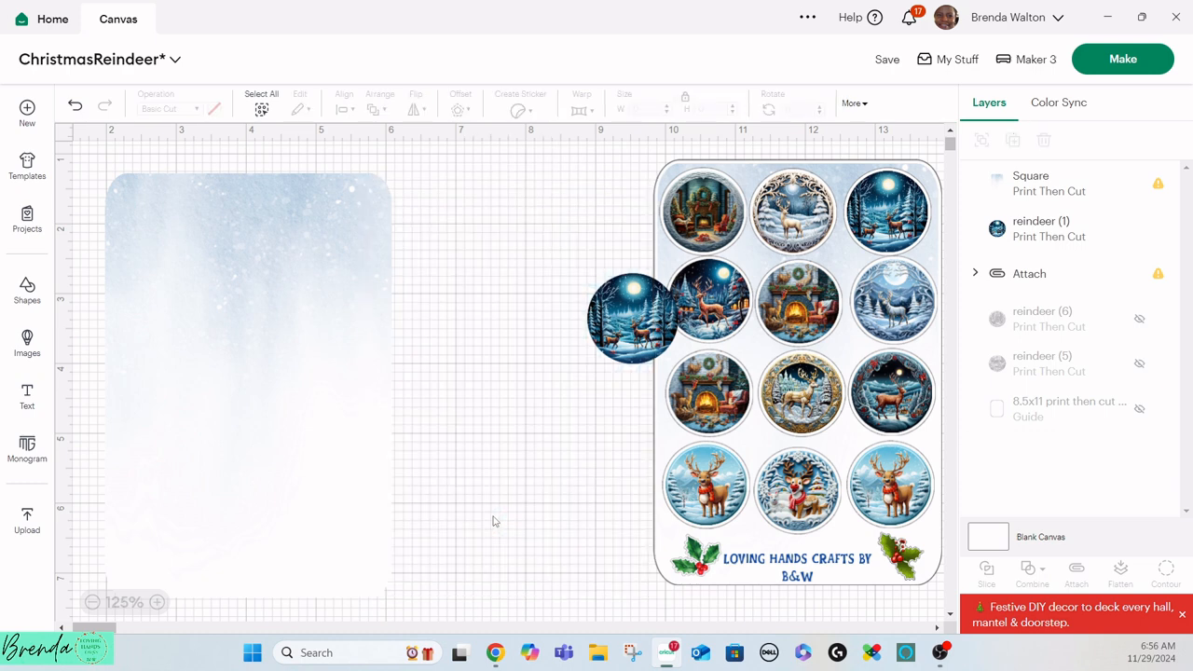
pyautogui.moveTo(299, 266); pyautogui.dragTo(354, 275)
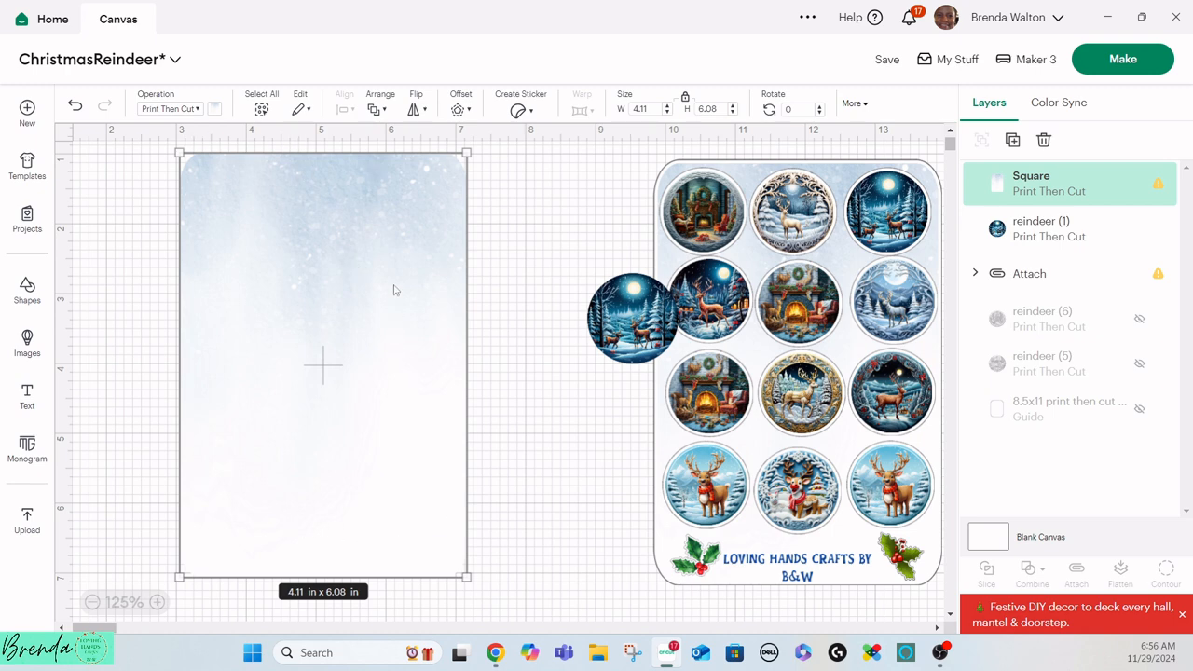
# Step: Add a text object and place it over the lower part of the patterned rectangle
pyautogui.click(42, 396)
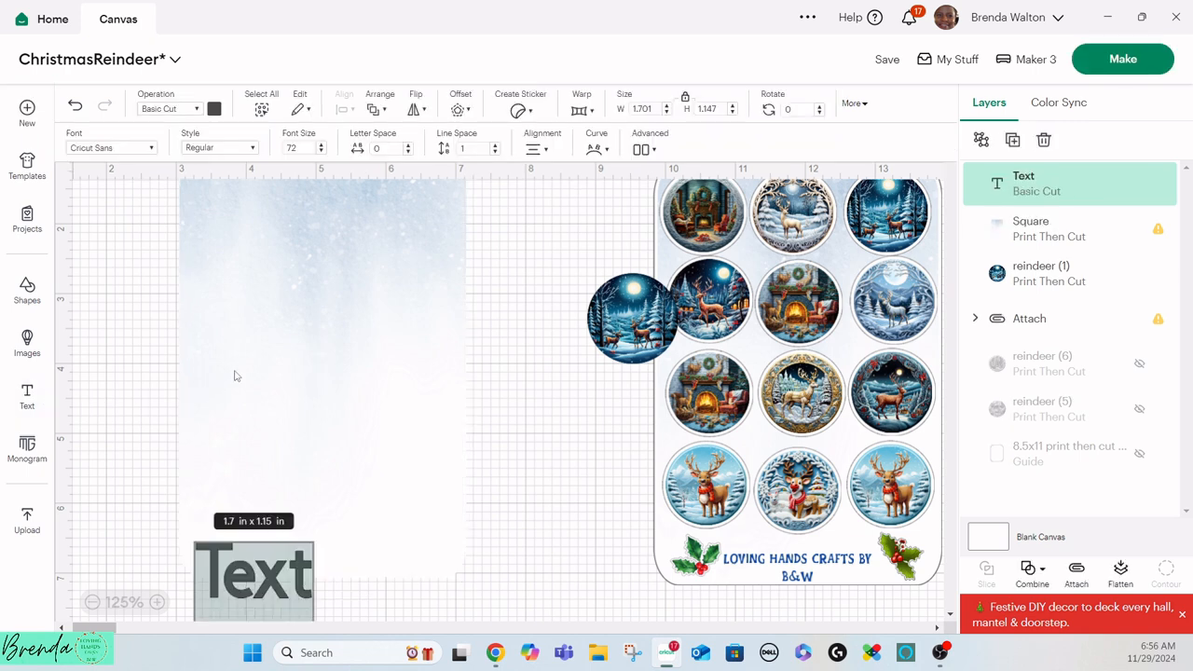
pyautogui.click(437, 602)
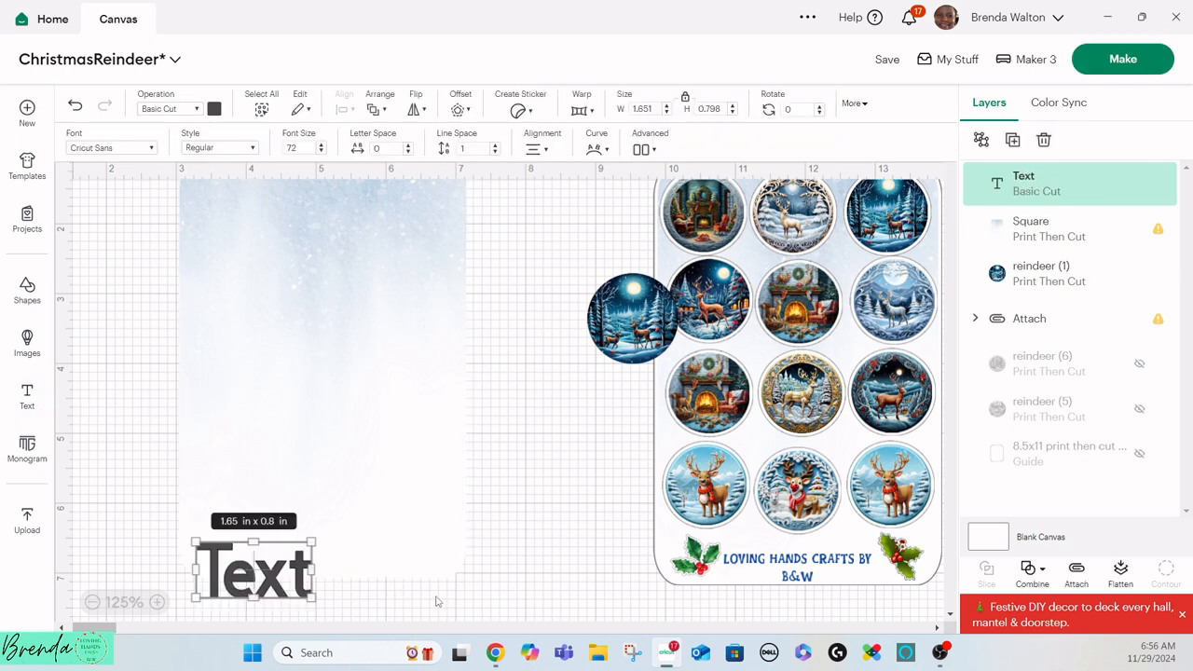
pyautogui.moveTo(278, 596); pyautogui.dragTo(357, 564)
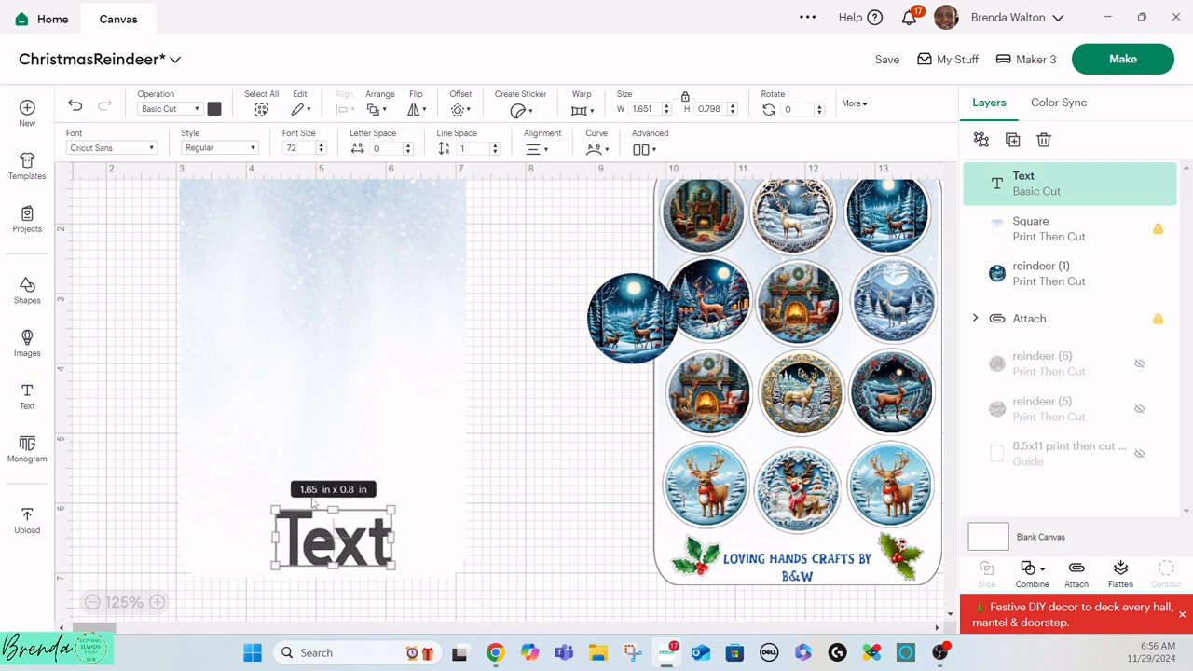
# Step: Replace the placeholder text with "Loving Hands Crafts by" on the first line and "B& W" on the second line
pyautogui.doubleClick(313, 529)
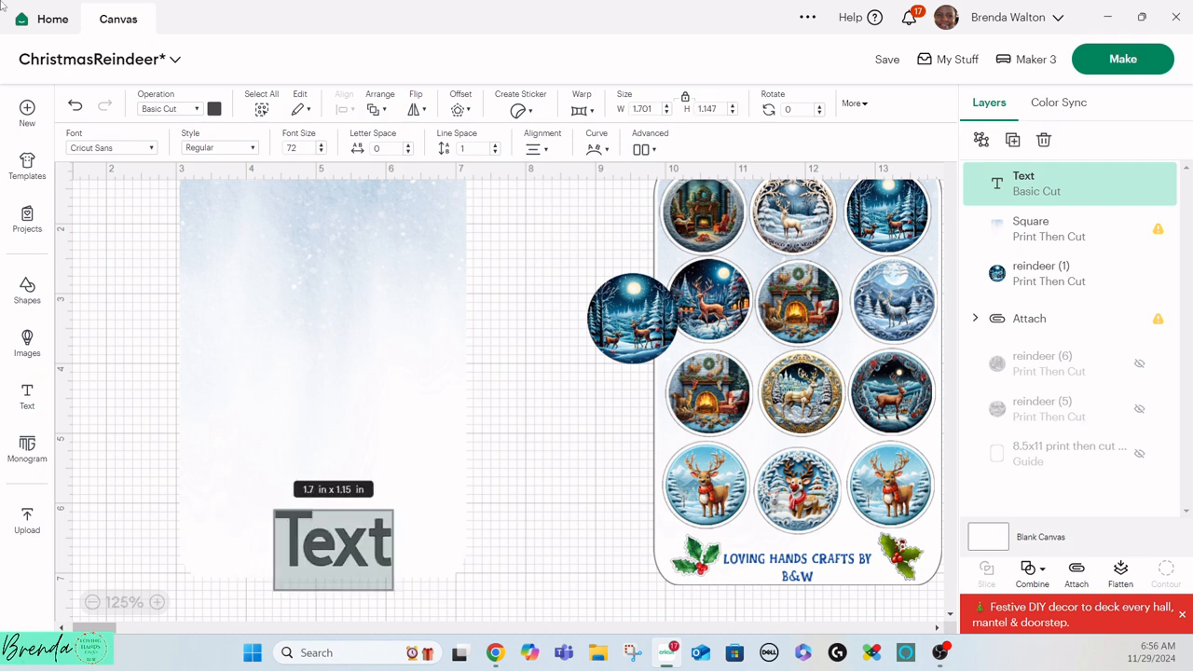
pyautogui.write('Lov')
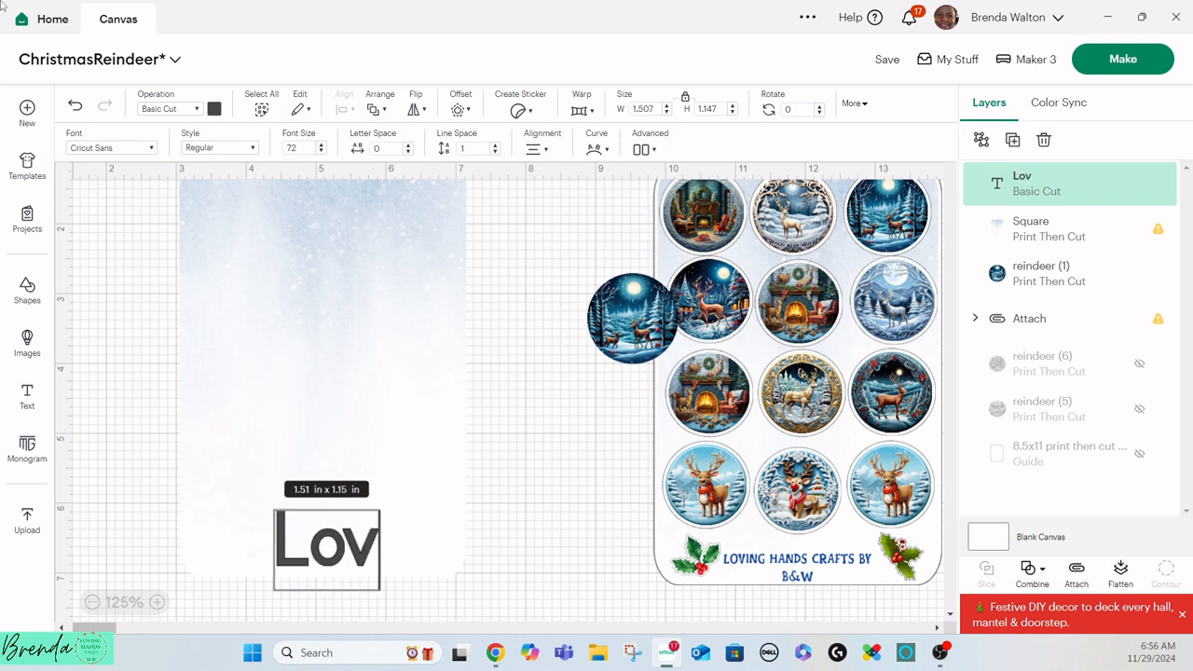
pyautogui.write('ing H')
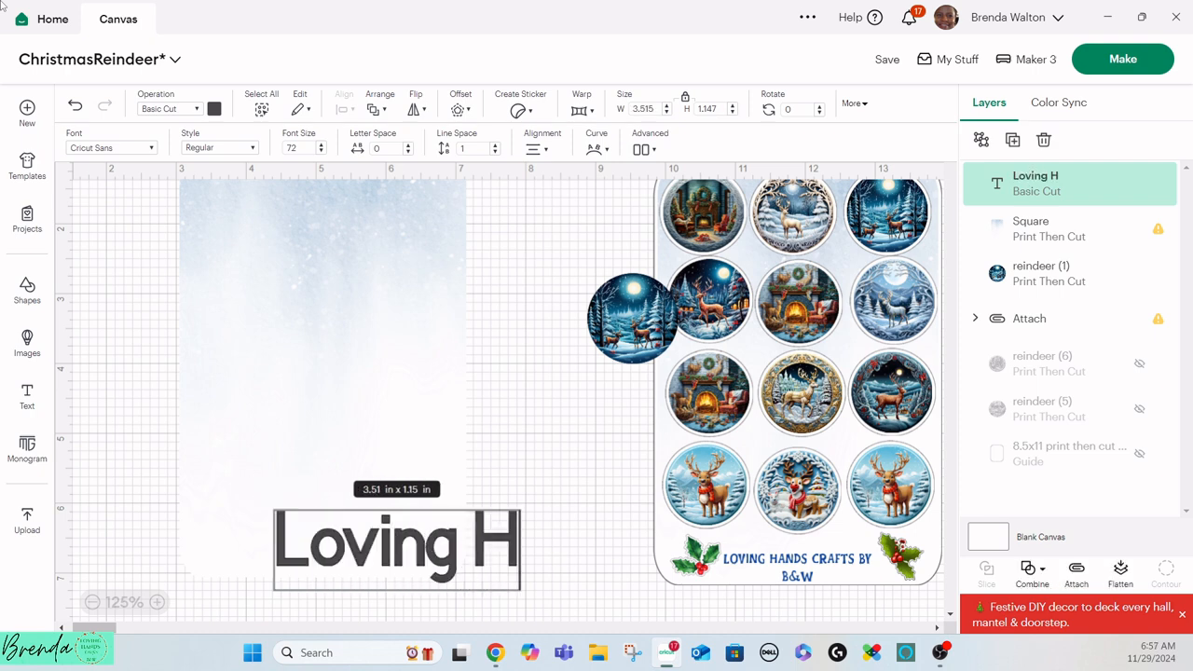
pyautogui.write('ands Cr')
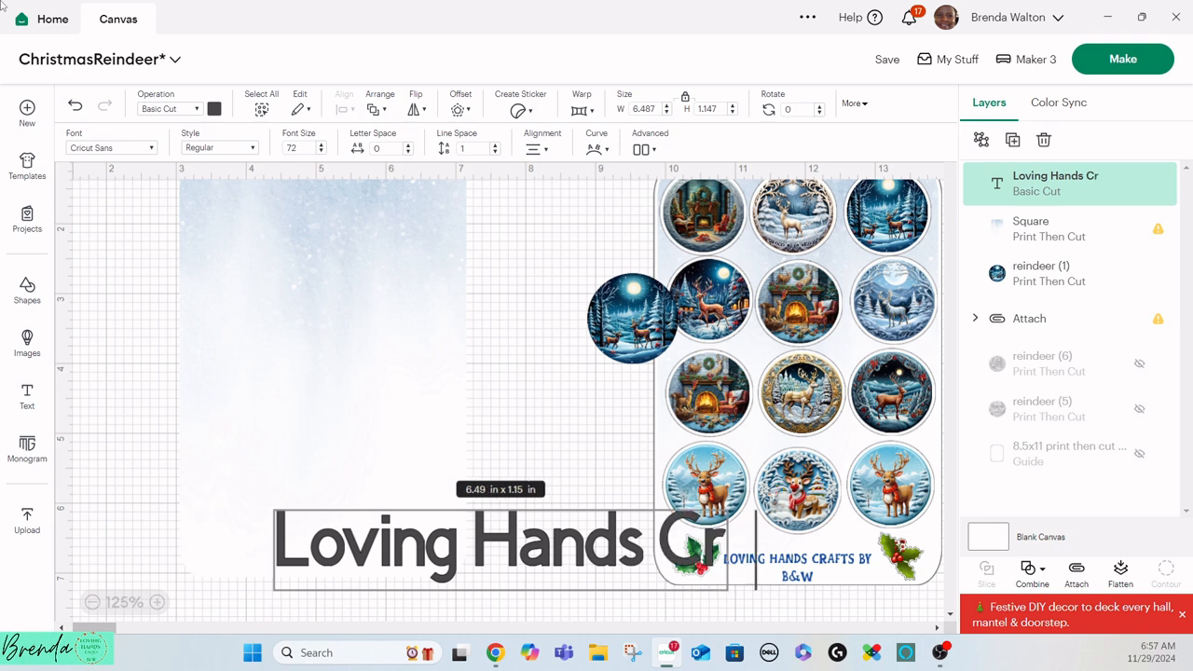
pyautogui.write('atg')
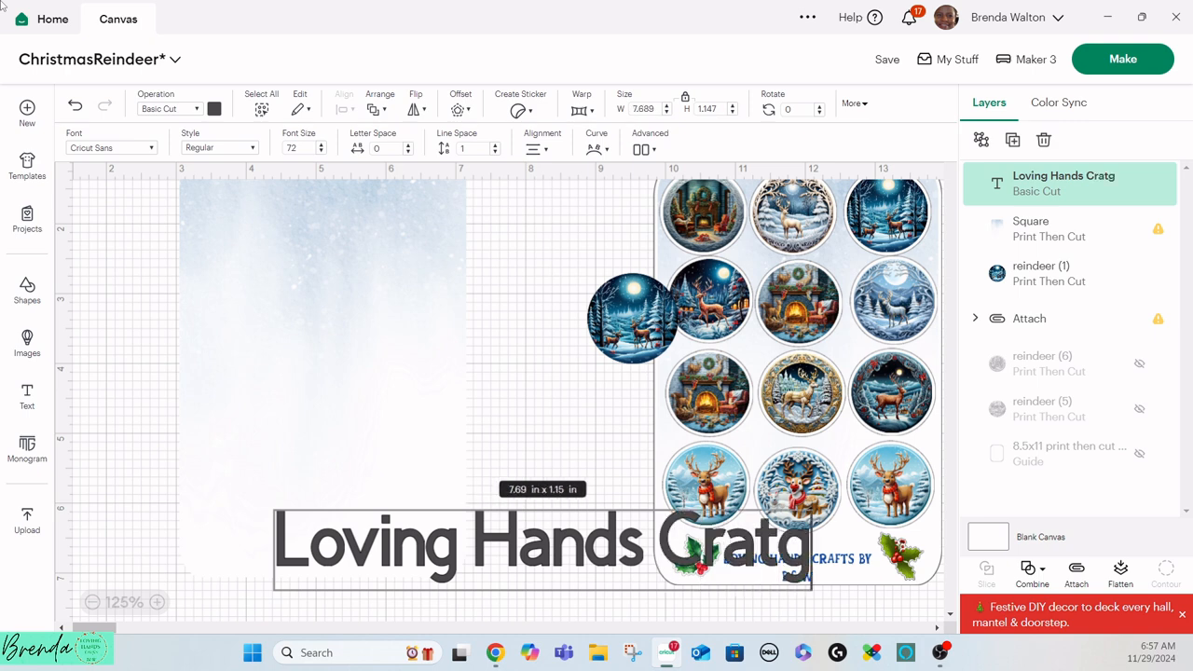
pyautogui.press('BackSpace')
pyautogui.press('BackSpace')
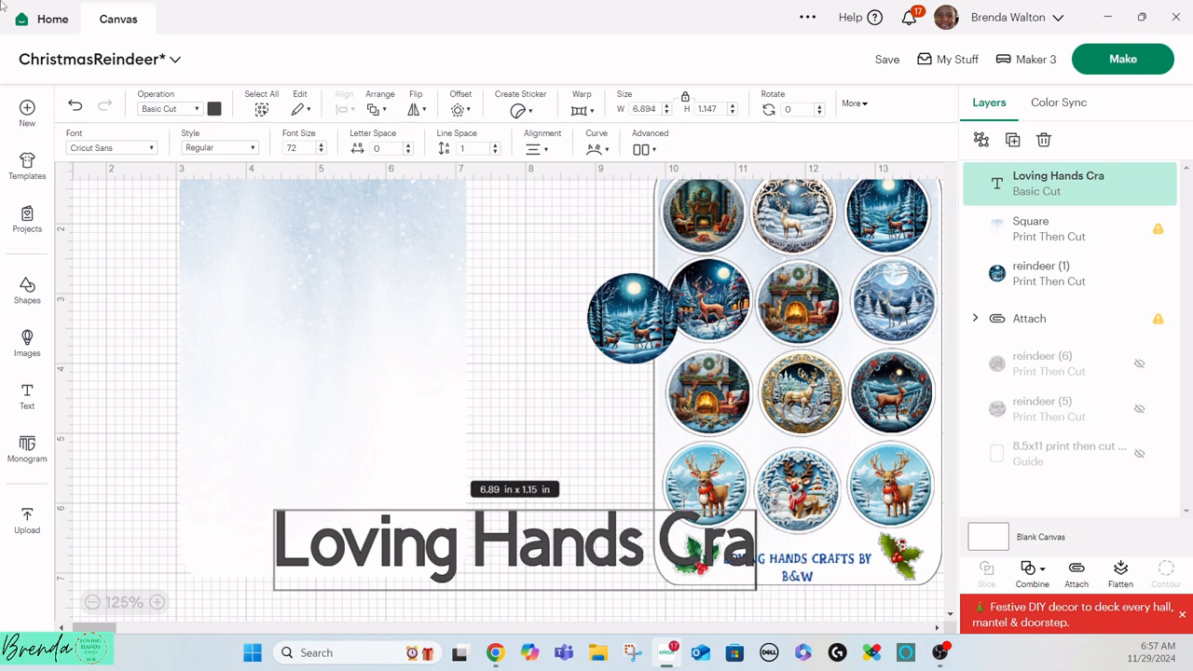
pyautogui.write('f')
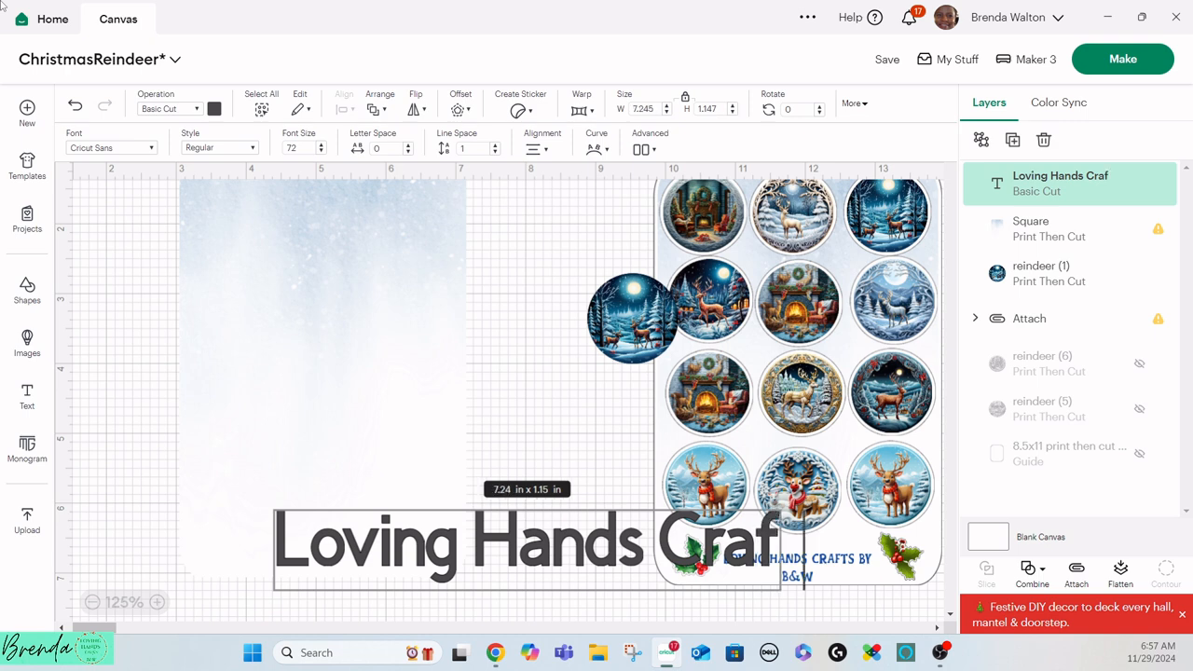
pyautogui.write('ts bu')
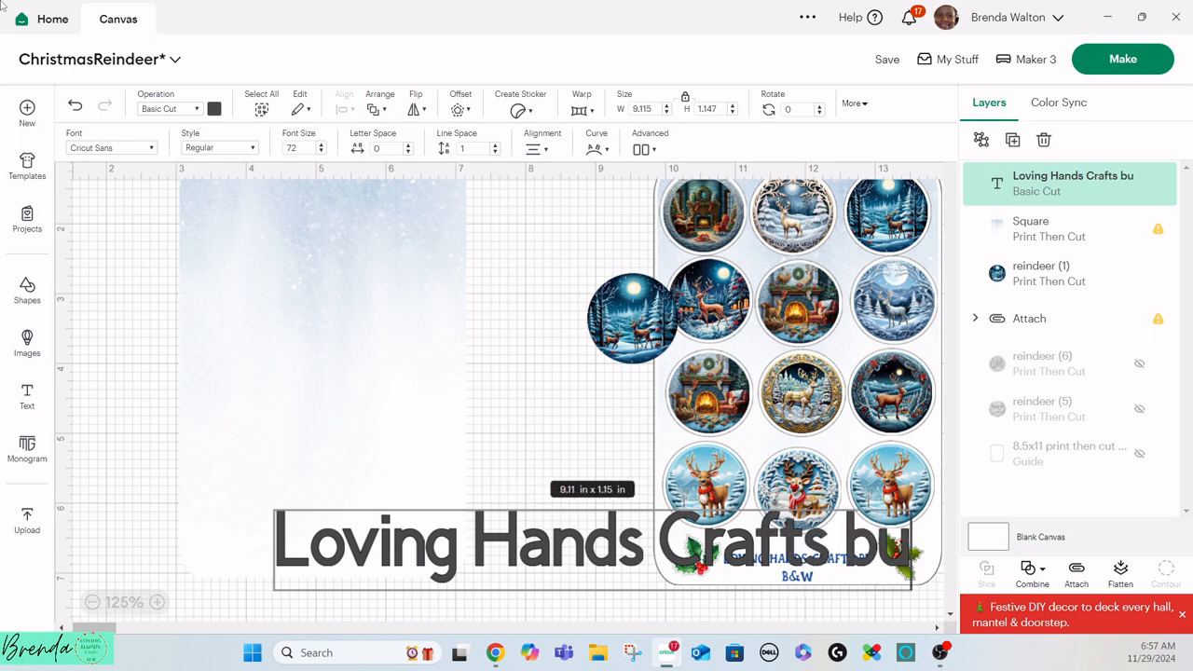
pyautogui.press('Return')
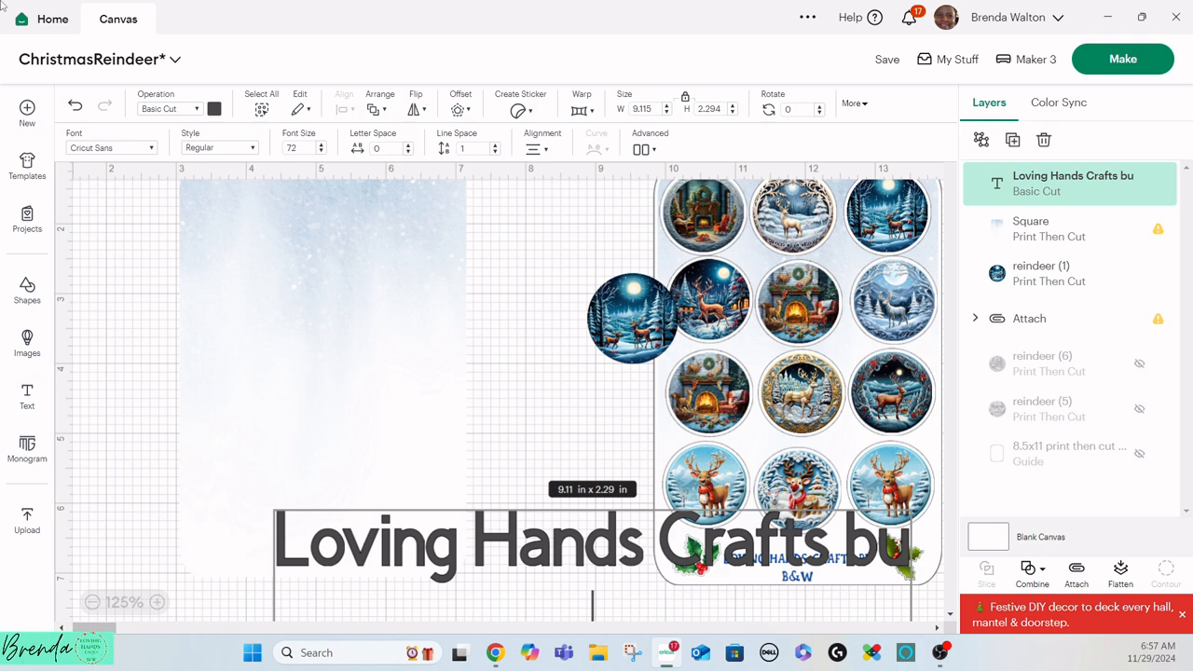
pyautogui.press('BackSpace')
pyautogui.press('BackSpace')
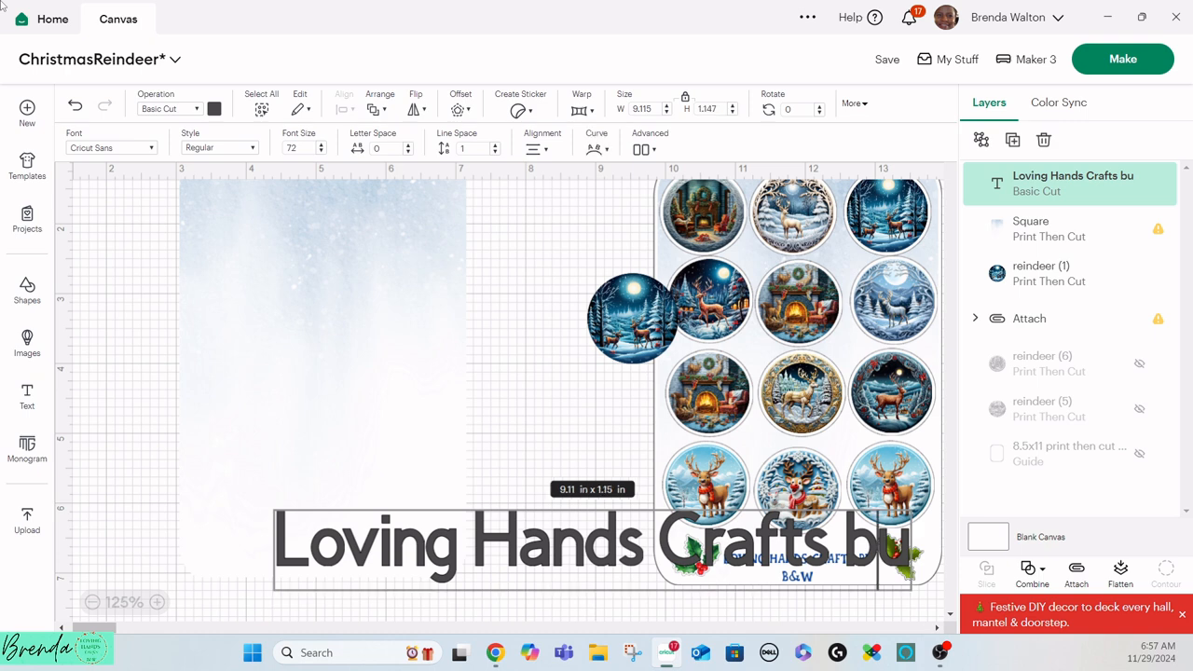
pyautogui.write('y')
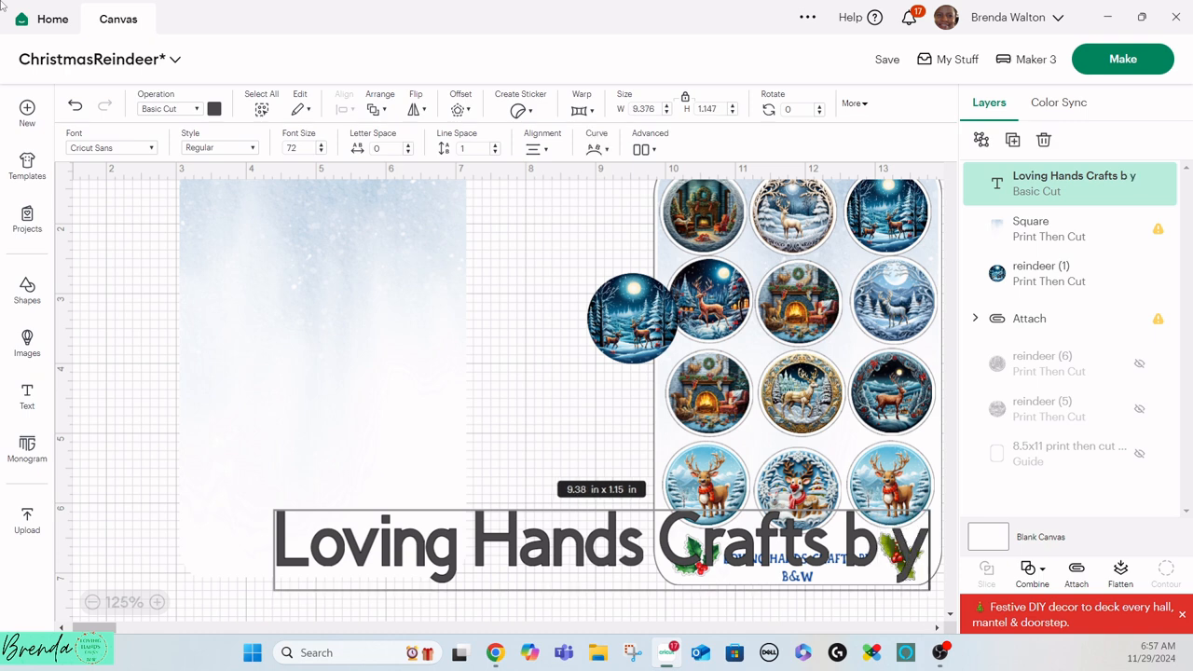
pyautogui.press('BackSpace')
pyautogui.press('BackSpace')
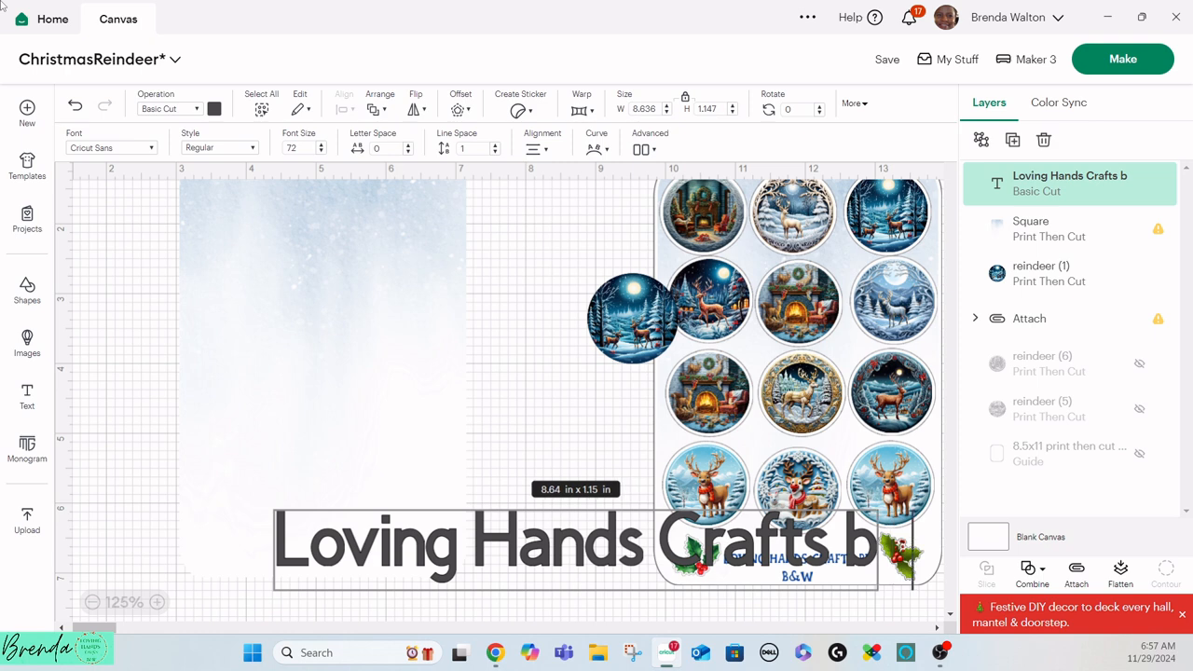
pyautogui.write('y')
pyautogui.press('Return')
pyautogui.write('B')
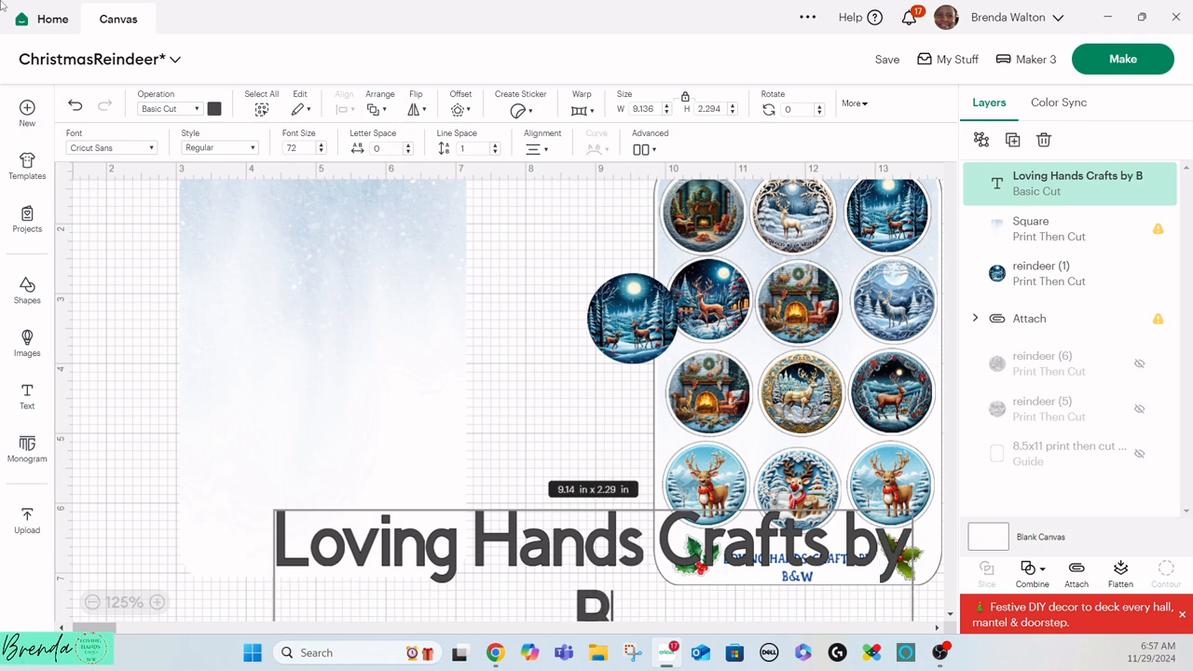
pyautogui.write('& W')
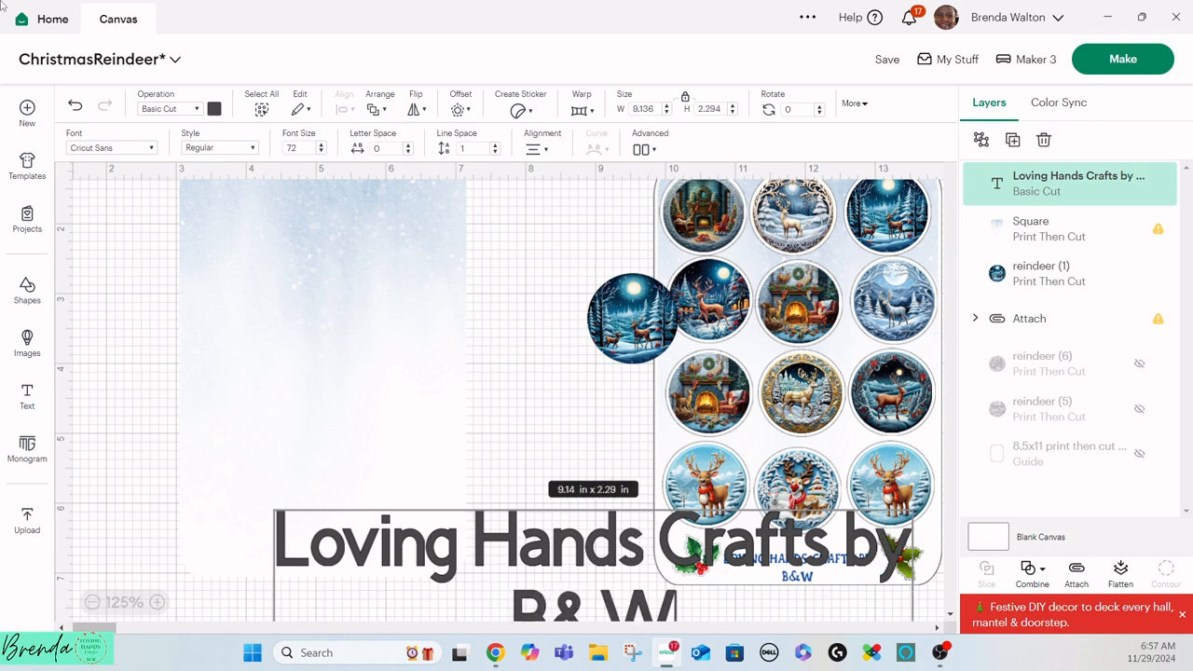
# Step: Try widening the patterned rectangle to about 4.3 in while keeping its height
pyautogui.click(451, 396)
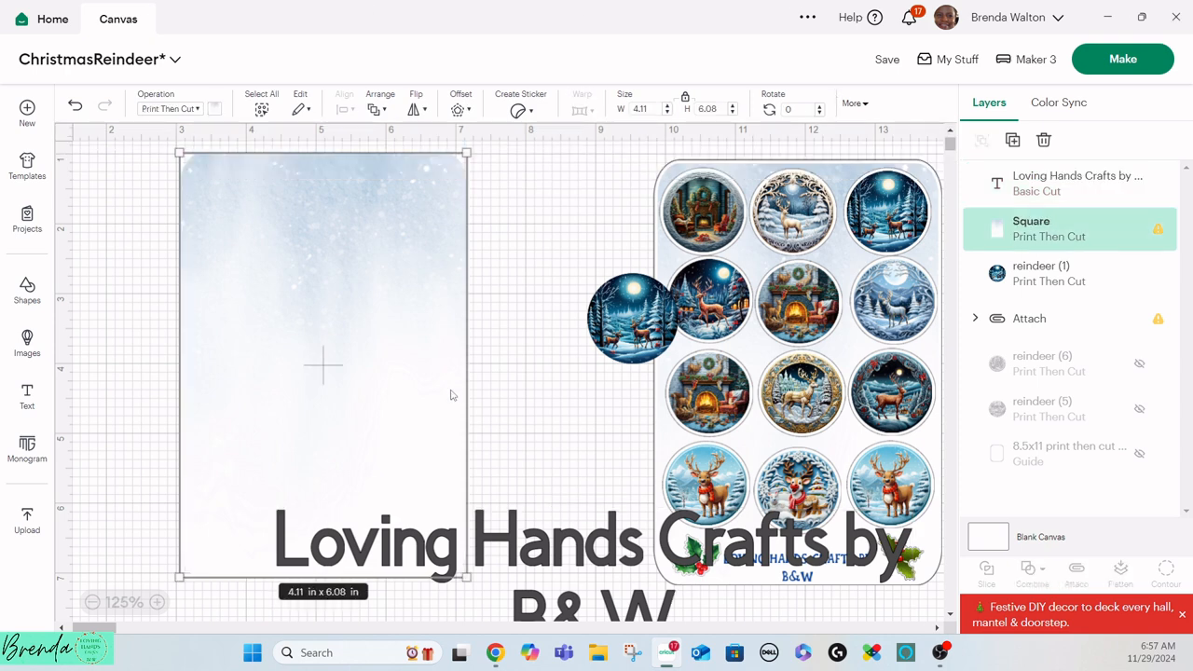
pyautogui.moveTo(463, 539)
pyautogui.mouseDown()
pyautogui.moveTo(405, 539)
pyautogui.moveTo(479, 539)
pyautogui.mouseUp()
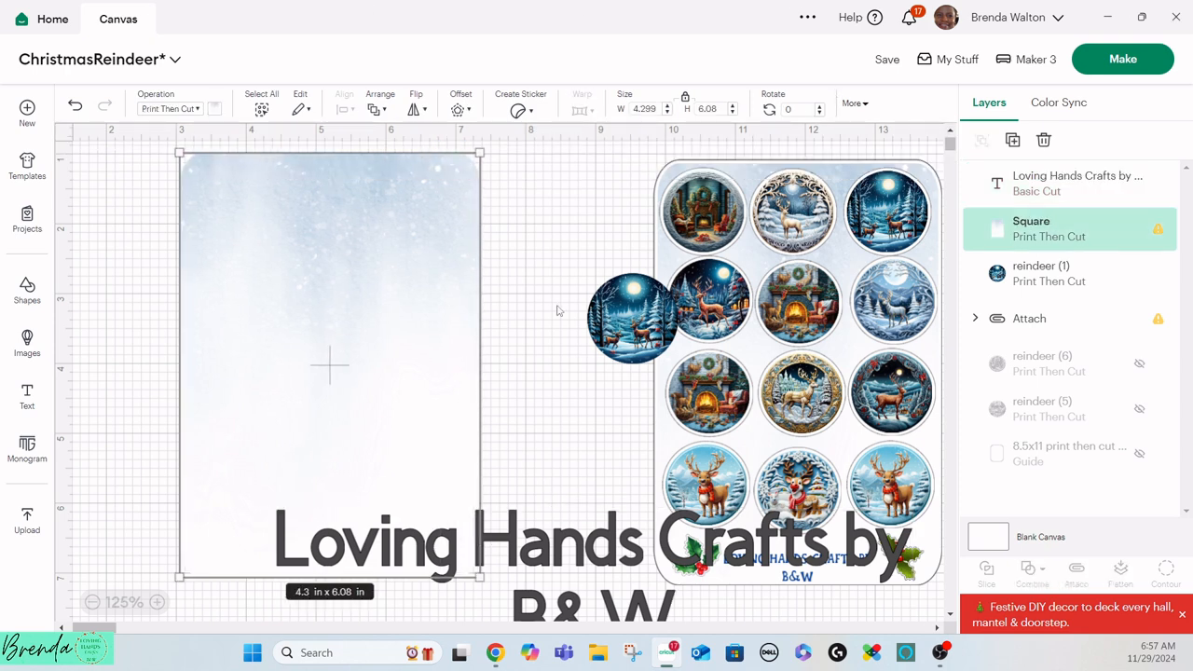
pyautogui.click(82, 106)
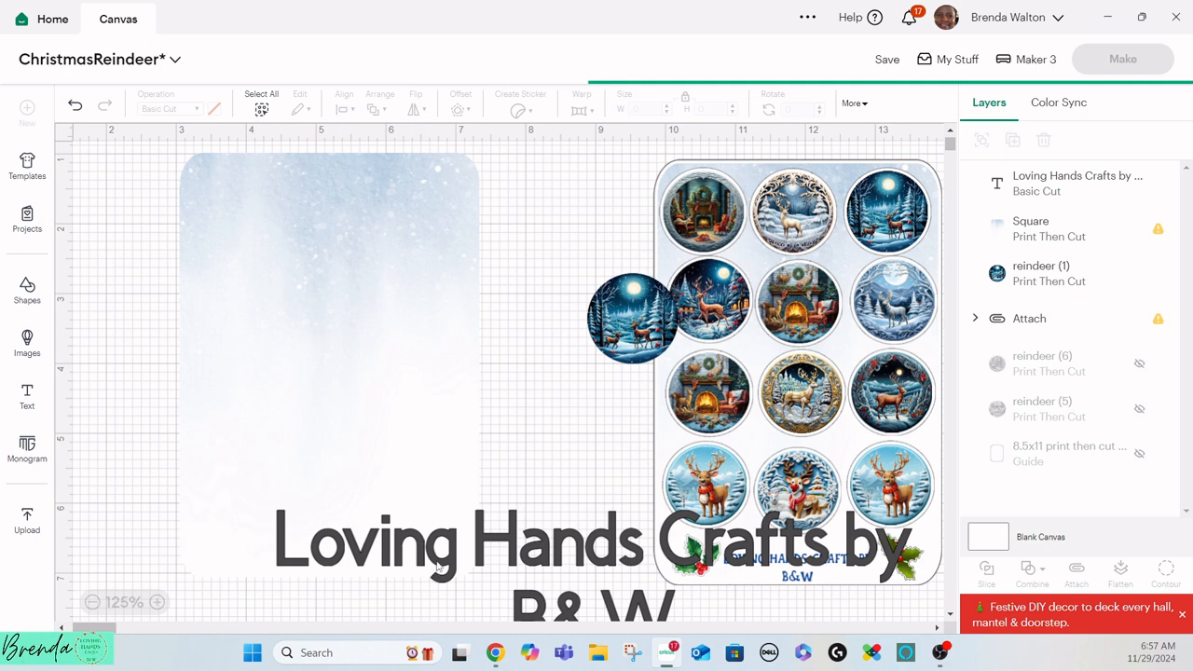
# Step: Try shrinking the shop name text to about 2.86 in wide and placing it near the patterned rectangle's lower edge
pyautogui.moveTo(439, 566); pyautogui.dragTo(300, 413)
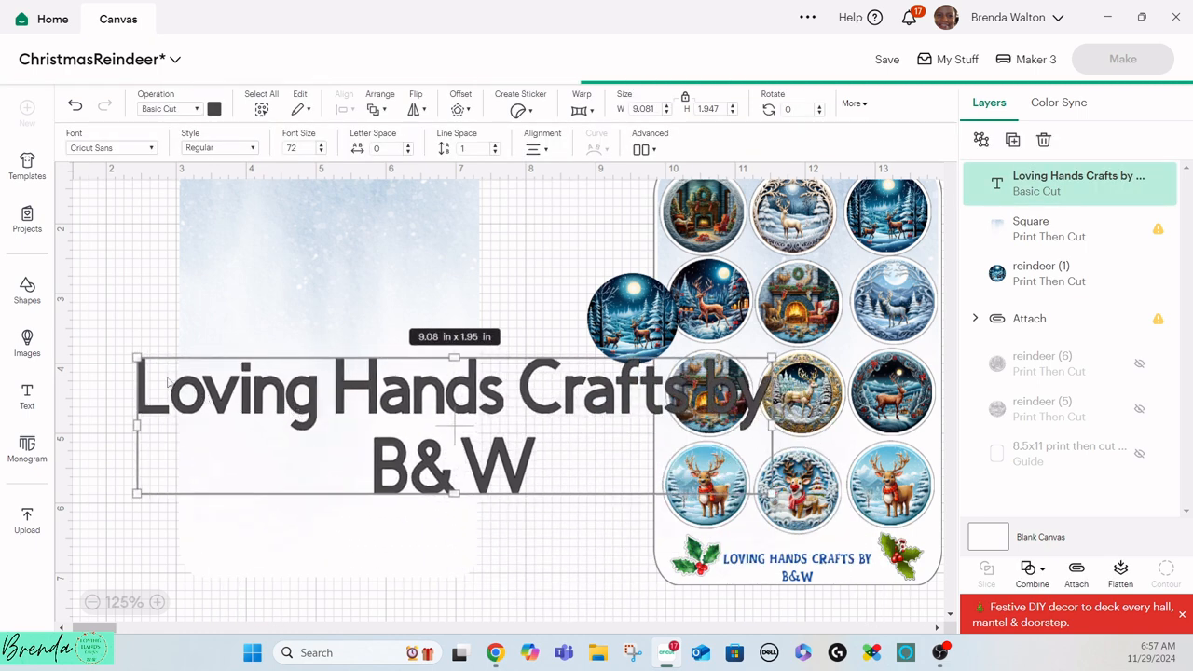
pyautogui.moveTo(772, 358); pyautogui.dragTo(382, 440)
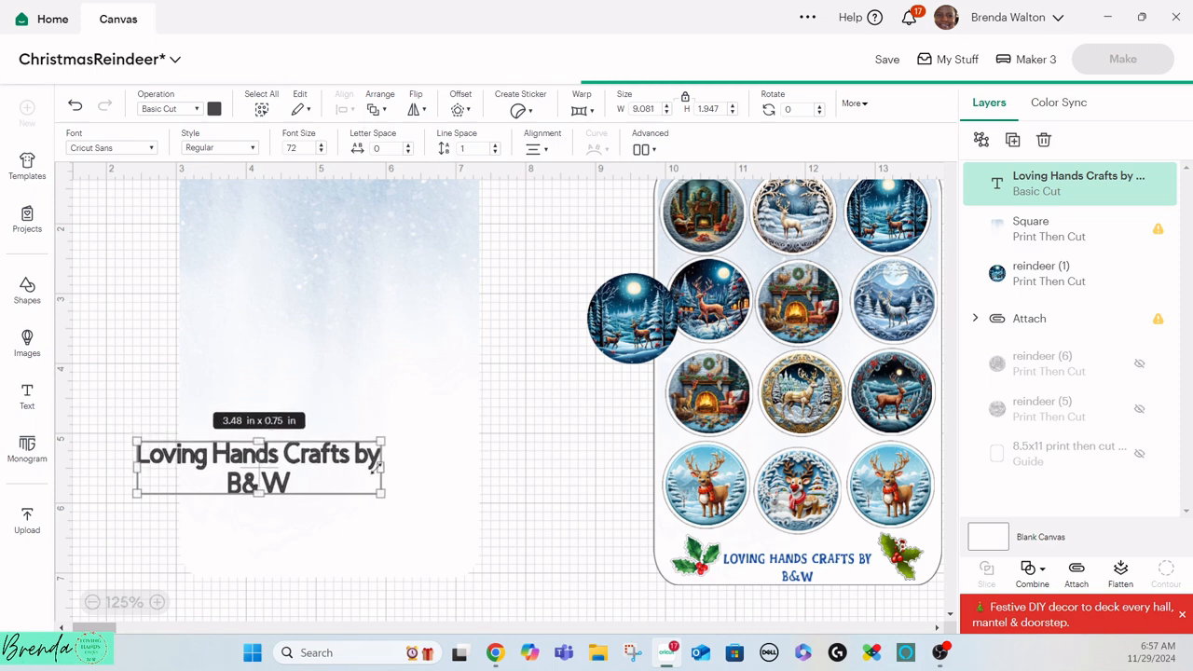
pyautogui.click(413, 466)
pyautogui.click(307, 487)
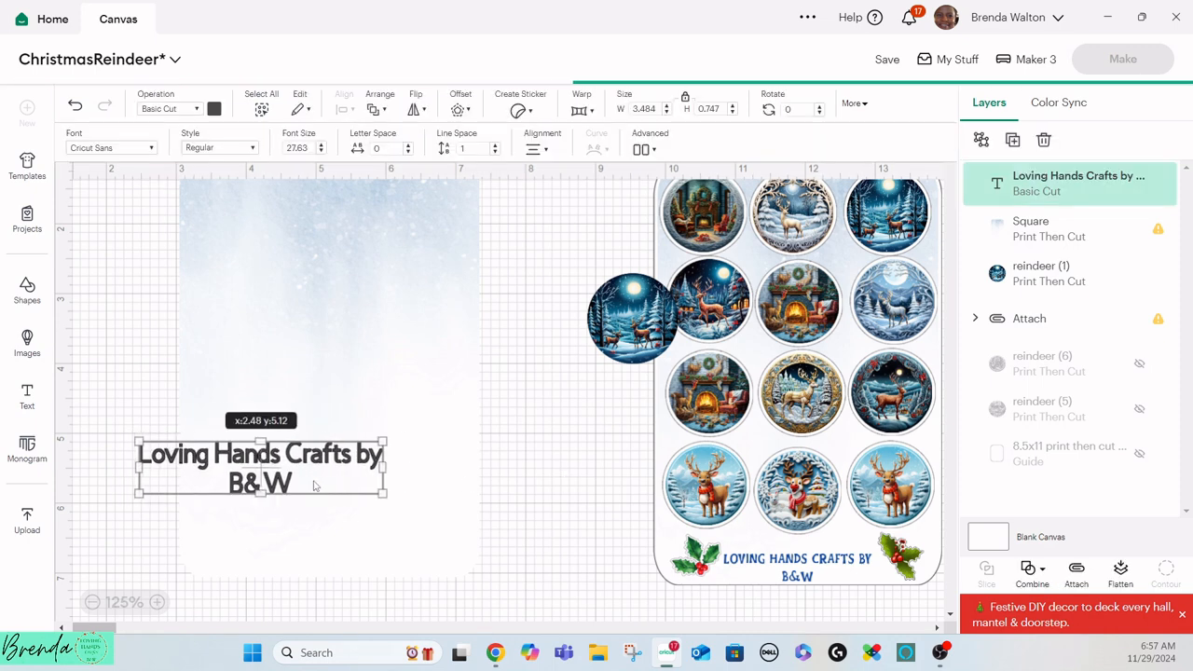
pyautogui.moveTo(308, 486); pyautogui.dragTo(369, 566)
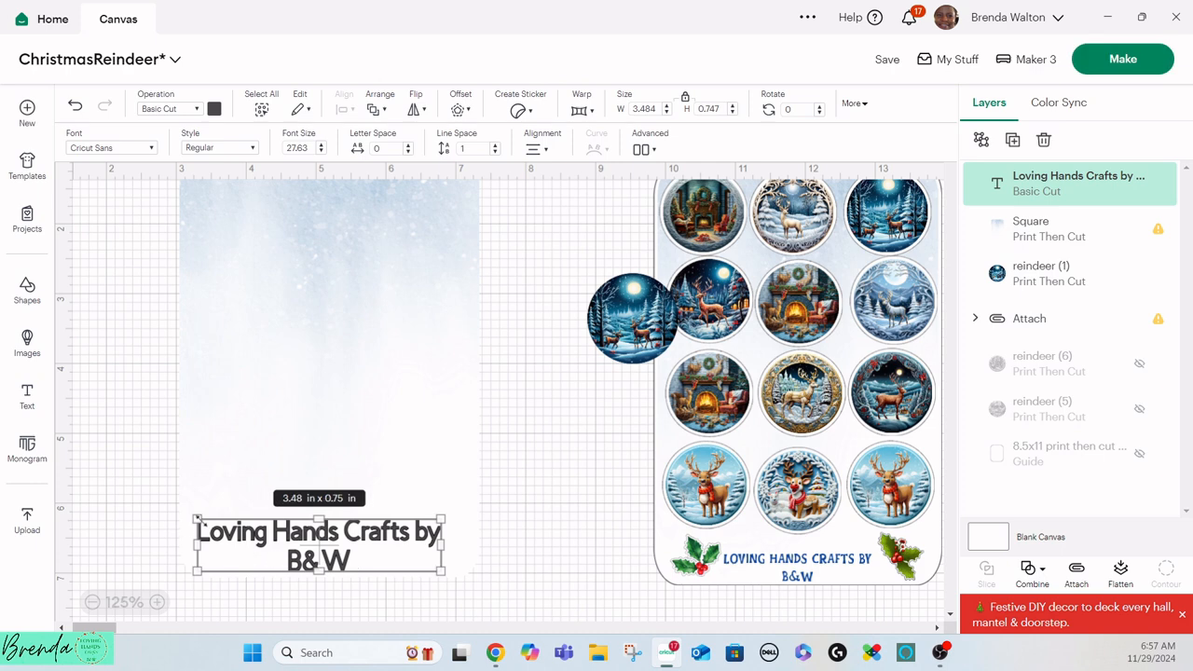
pyautogui.moveTo(196, 515); pyautogui.dragTo(240, 528)
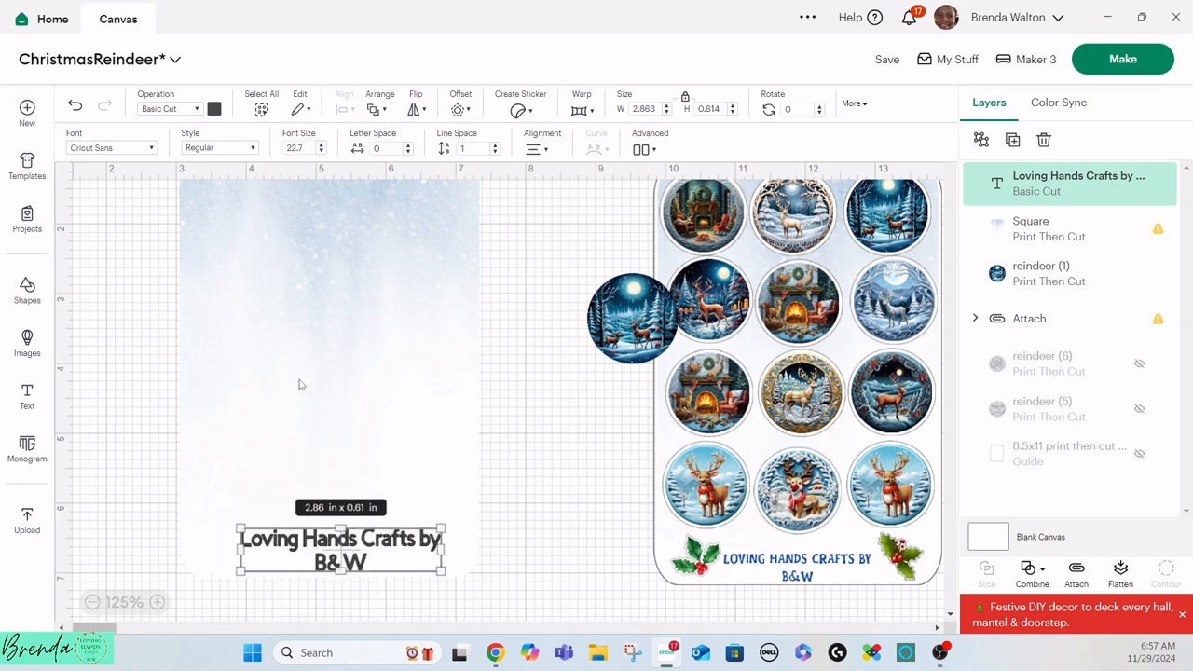
# Step: Try changing the shop name text's font to Culinary
pyautogui.click(552, 481)
pyautogui.click(367, 538)
pyautogui.click(111, 151)
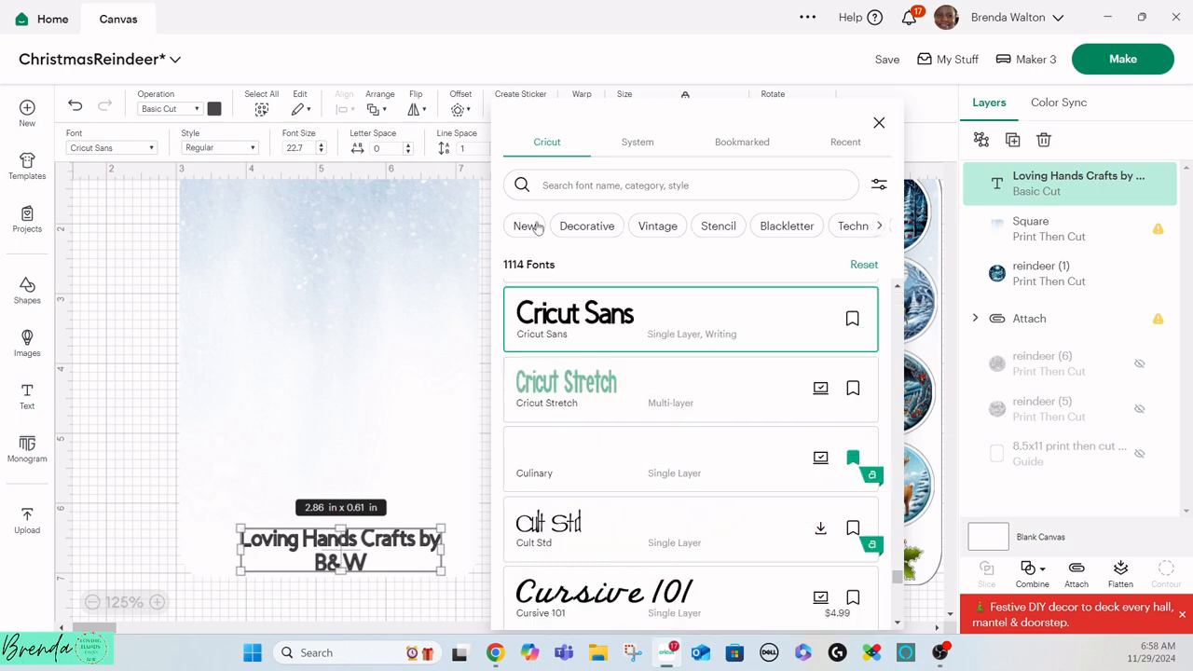
pyautogui.click(624, 480)
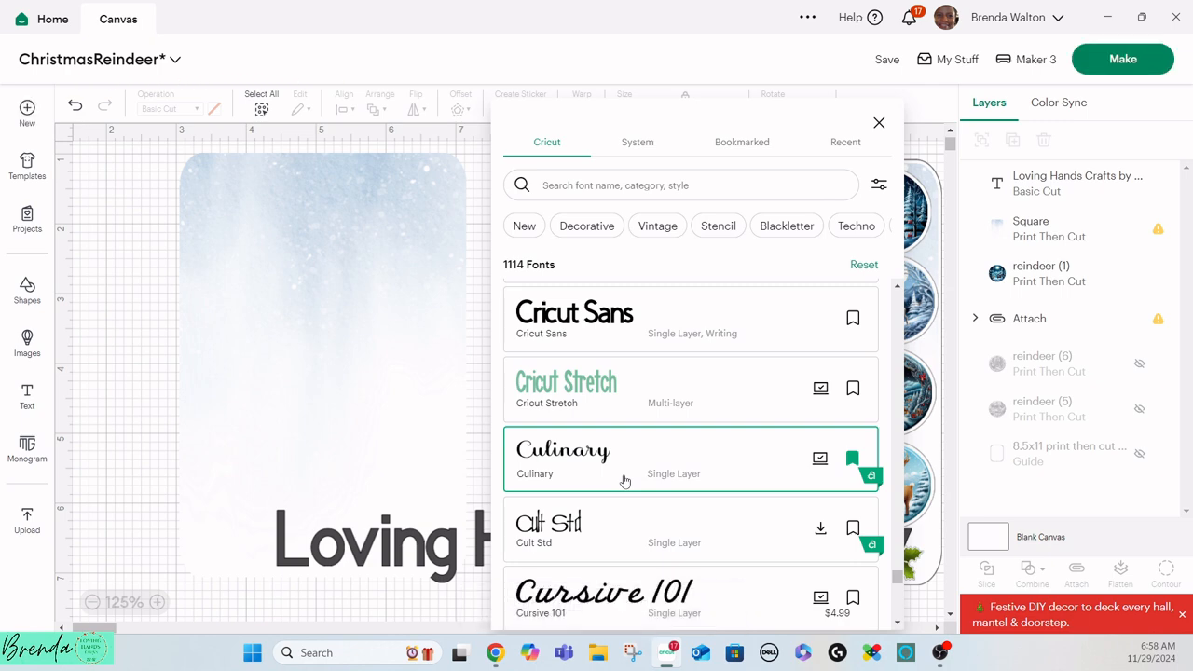
pyautogui.scroll(-2, 519, 521)
# Step: Move the shop name text over the lower part of the patterned rectangle and scale it down to about 2.13 in wide
pyautogui.click(417, 544)
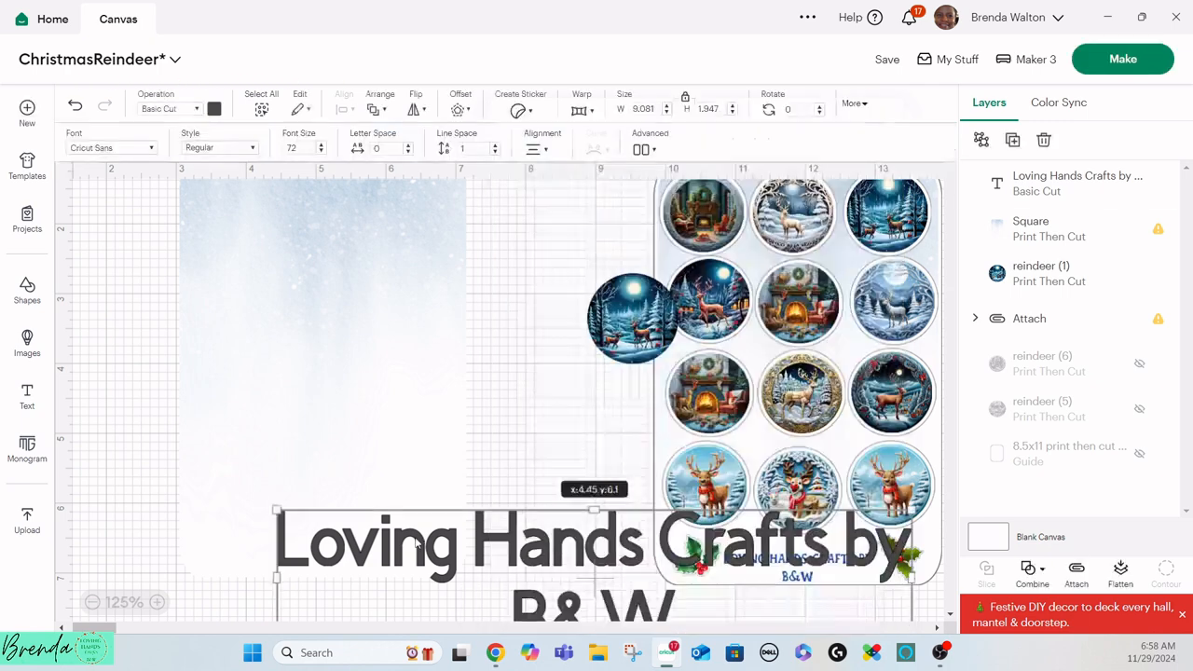
pyautogui.moveTo(417, 543); pyautogui.dragTo(286, 447)
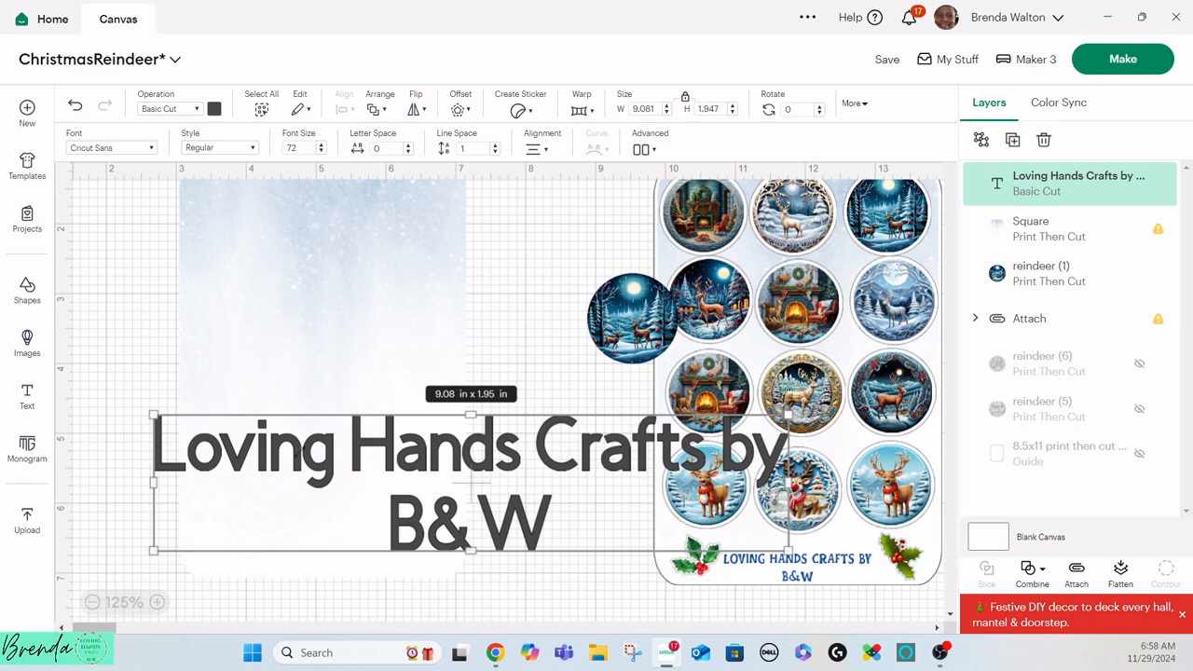
pyautogui.hotkey('ctrl', 'z')
pyautogui.moveTo(416, 489); pyautogui.dragTo(336, 475)
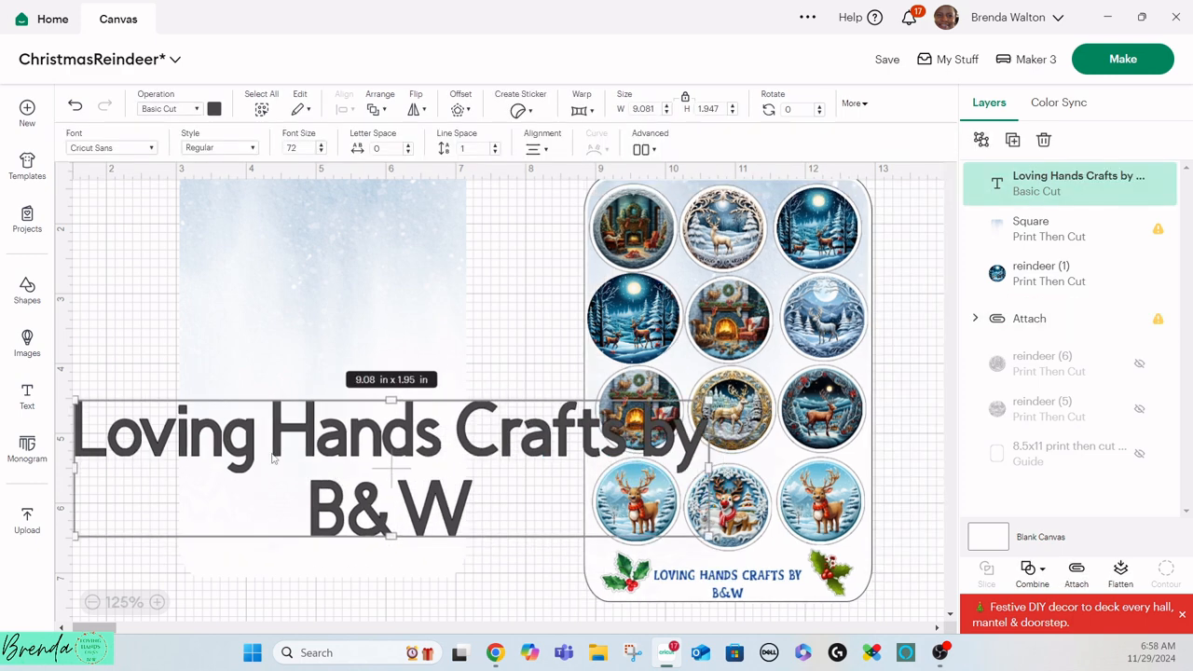
pyautogui.moveTo(73, 399); pyautogui.dragTo(241, 539)
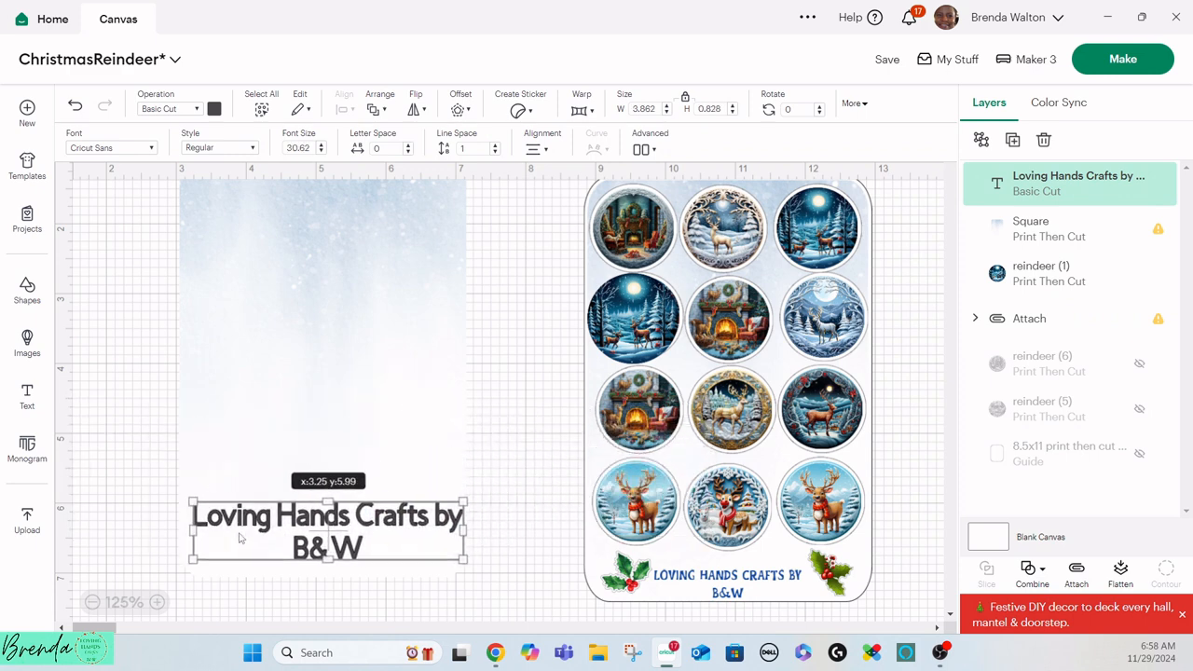
pyautogui.moveTo(466, 494); pyautogui.dragTo(344, 530)
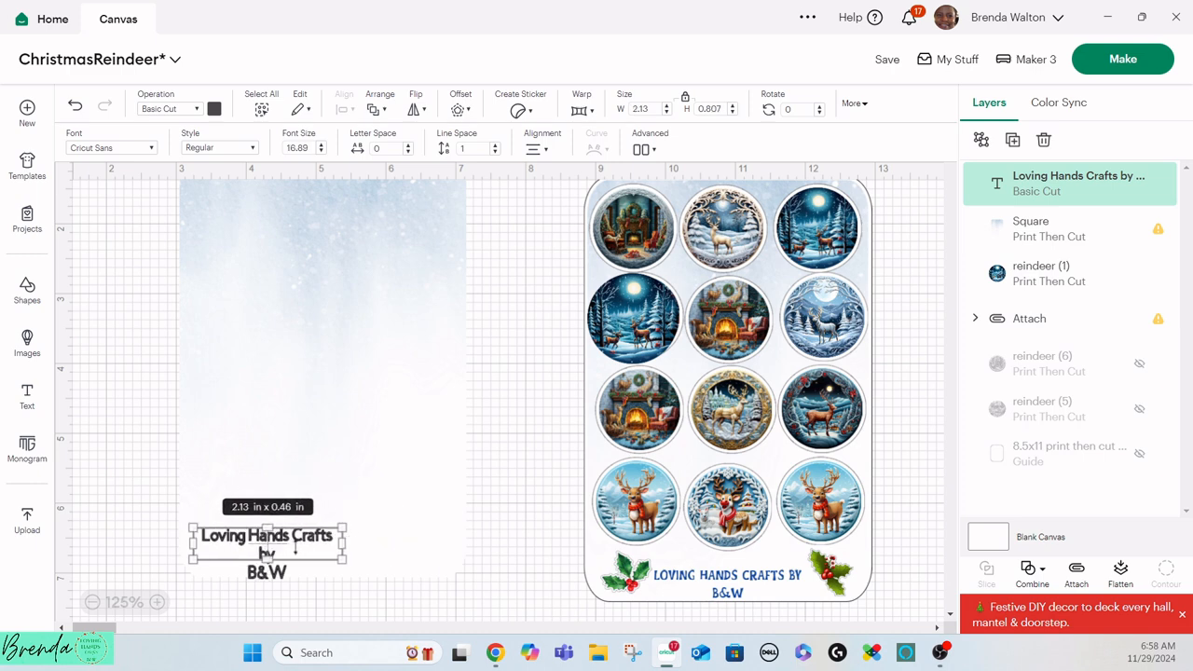
# Step: Widen the shop name's text box to about 2.87 in so the wording fits on two lines
pyautogui.click(78, 110)
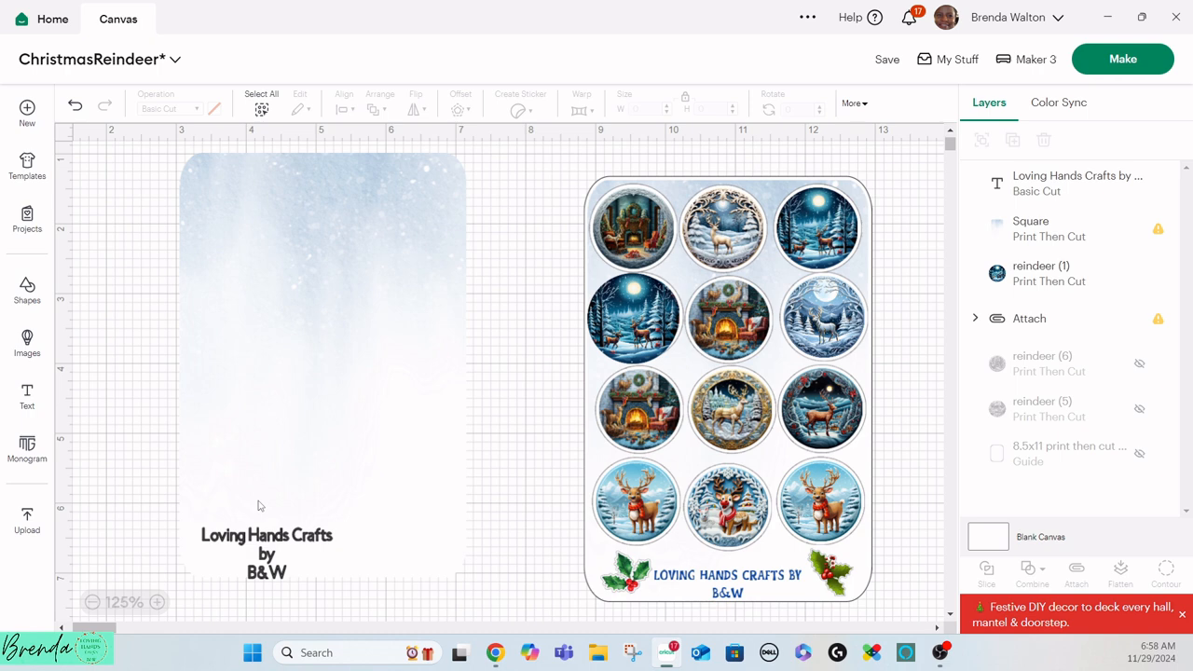
pyautogui.moveTo(315, 533); pyautogui.dragTo(428, 530)
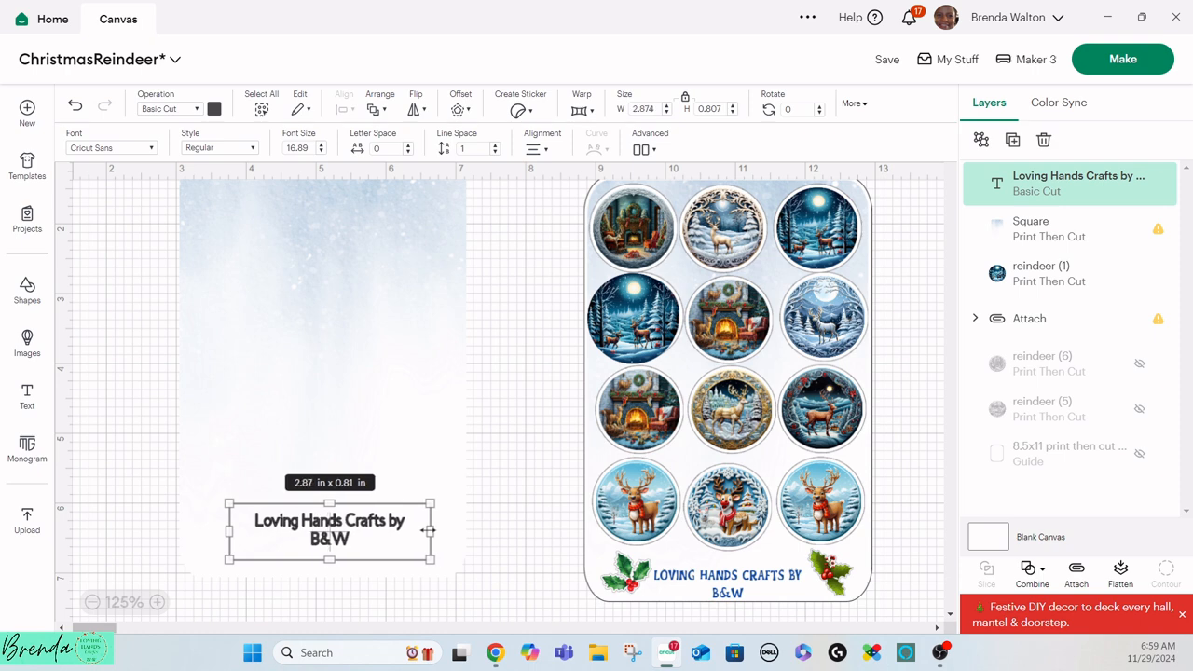
pyautogui.click(500, 356)
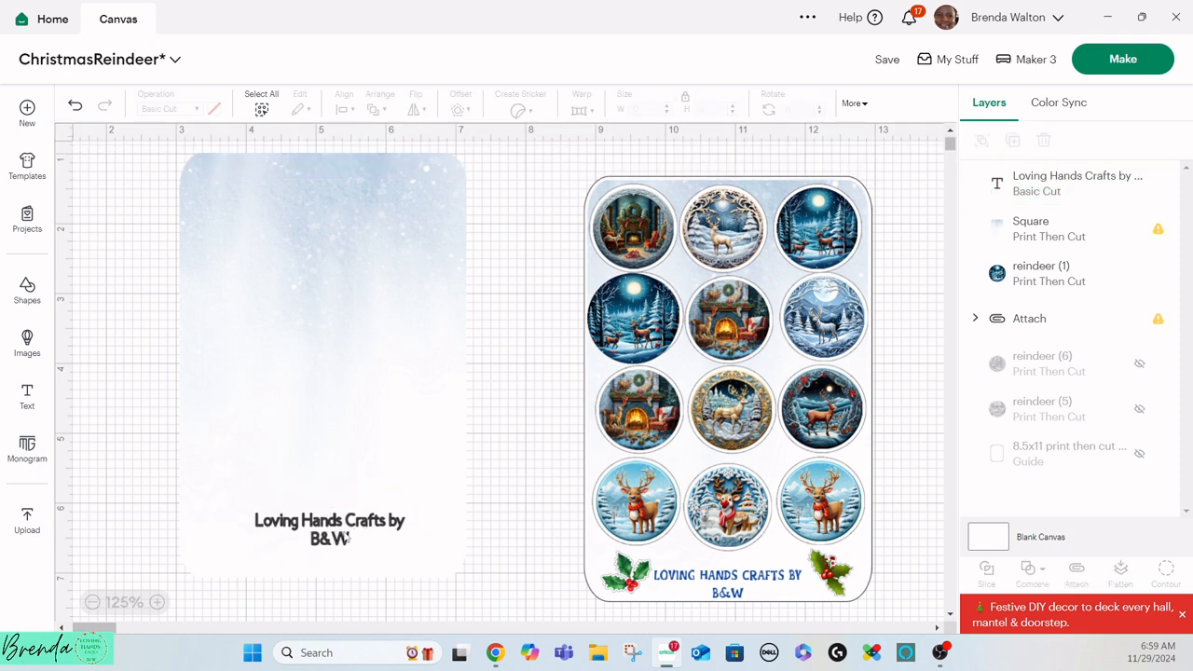
# Step: Reposition the shop name text near the patterned rectangle's lower edge, at about x 3.63, y 6.43
pyautogui.moveTo(346, 535); pyautogui.dragTo(341, 553)
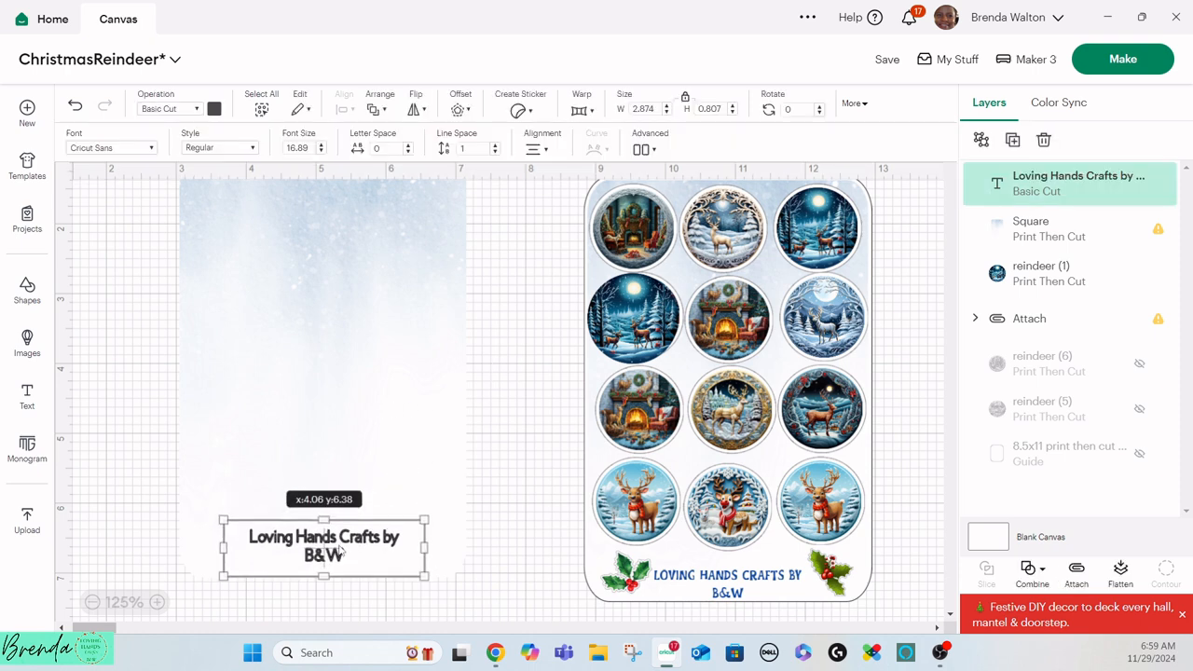
pyautogui.click(156, 604)
pyautogui.click(156, 605)
pyautogui.scroll(-2, 320, 534)
pyautogui.click(319, 534)
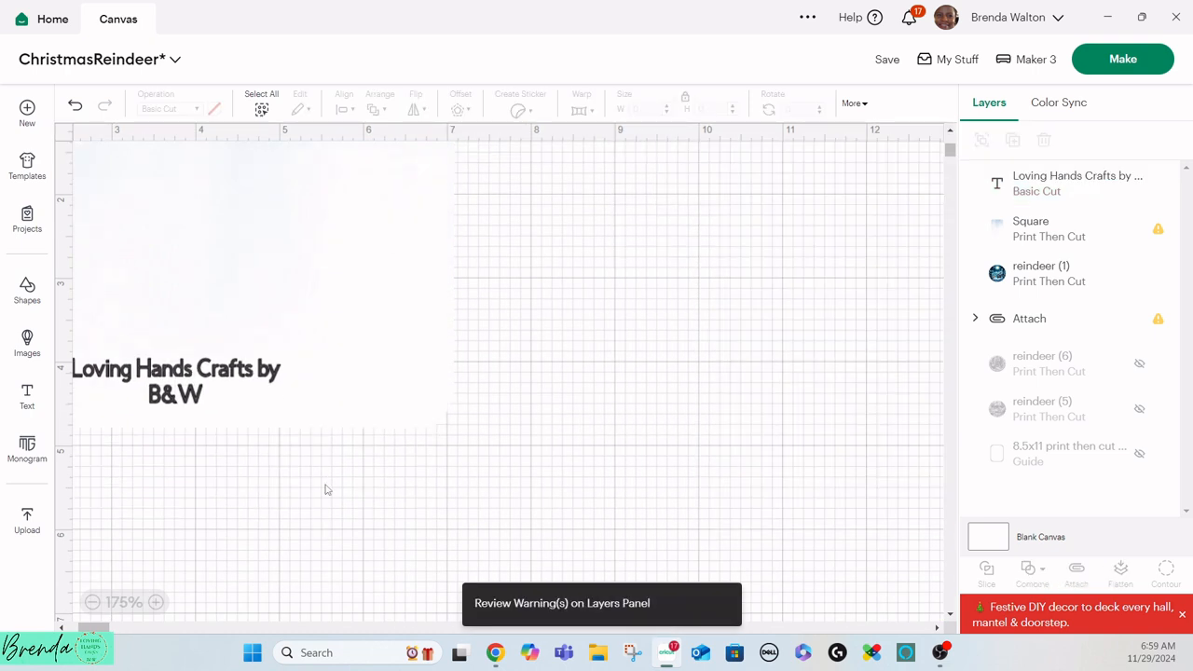
pyautogui.moveTo(206, 375); pyautogui.dragTo(245, 384)
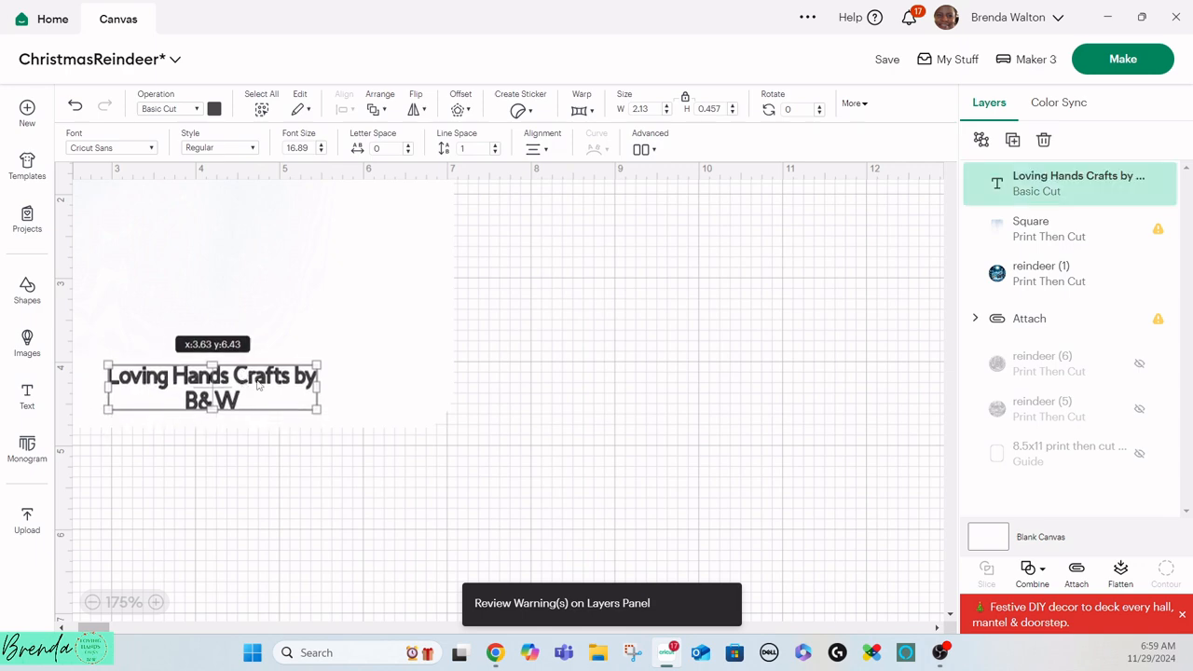
# Step: Align the shop name text to the bottom of the patterned rectangle and center the two horizontally
pyautogui.click(521, 377)
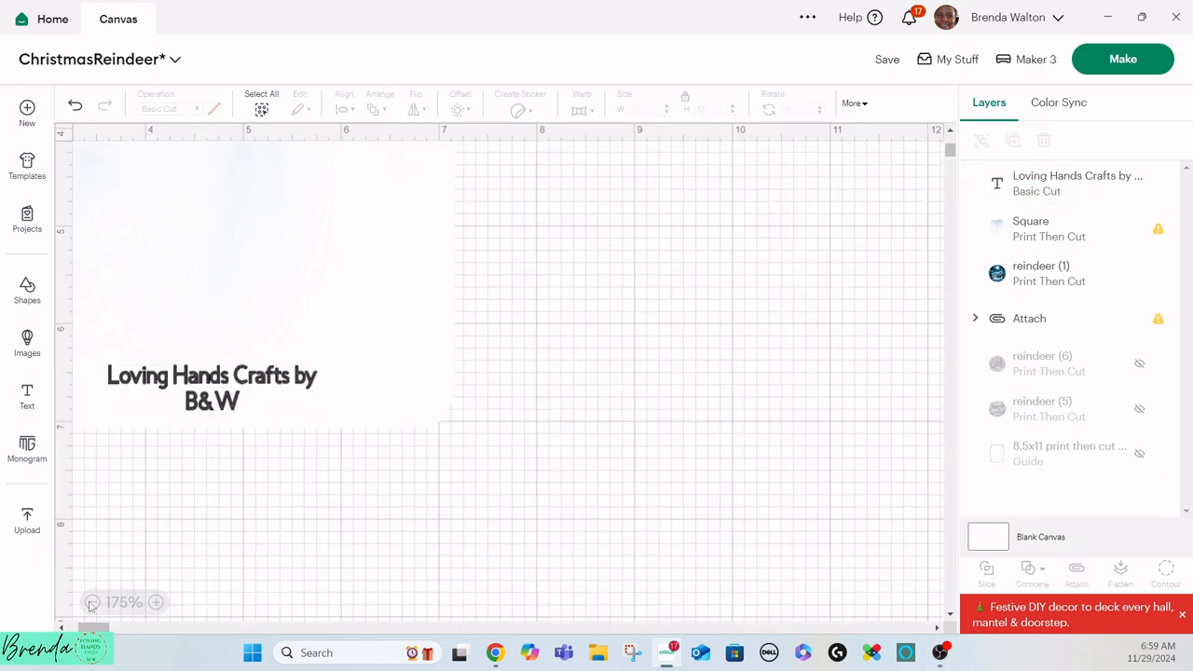
pyautogui.click(91, 603)
pyautogui.click(91, 602)
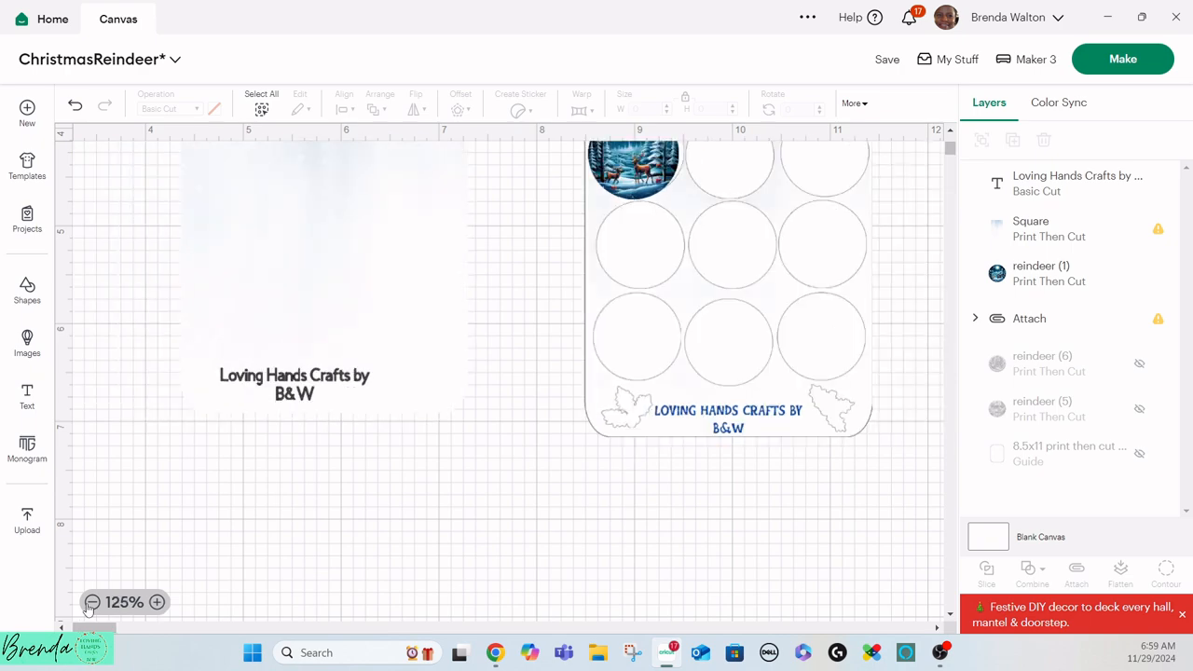
pyautogui.click(91, 603)
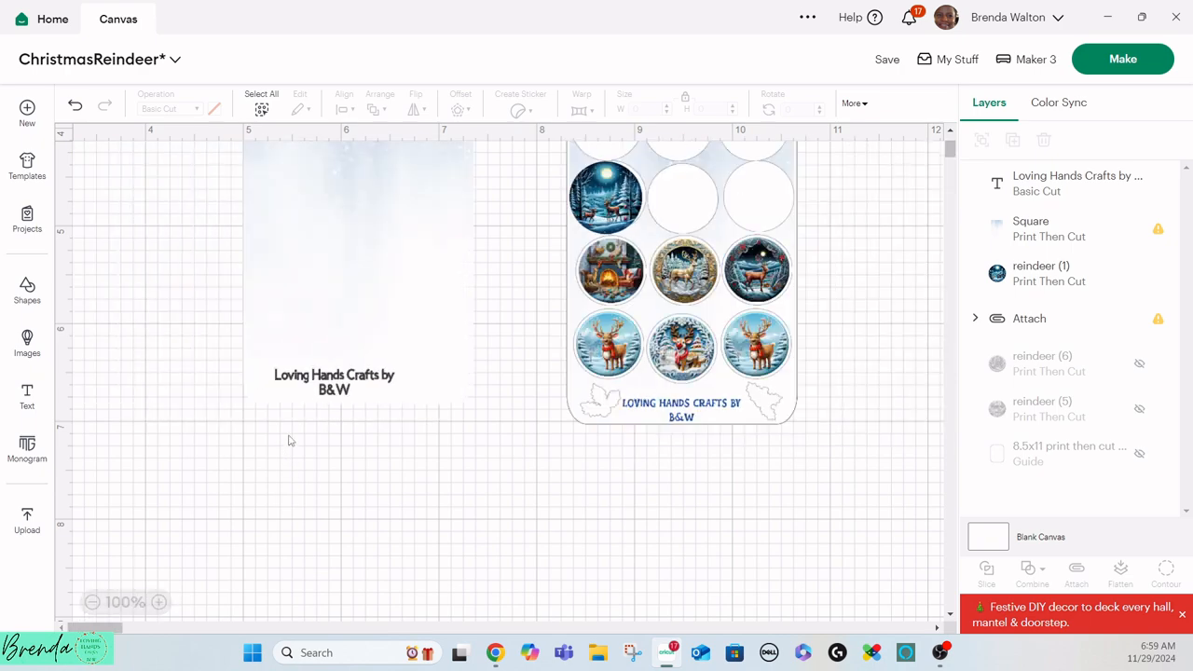
pyautogui.scroll(2, 202, 319)
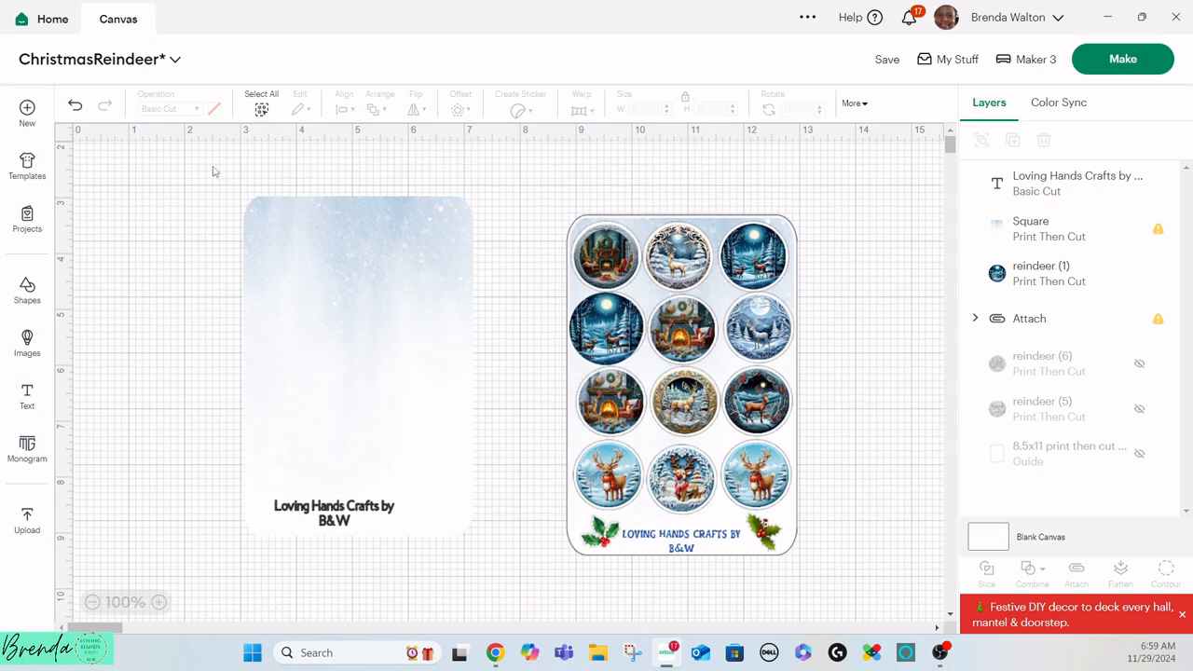
pyautogui.moveTo(213, 167); pyautogui.dragTo(490, 536)
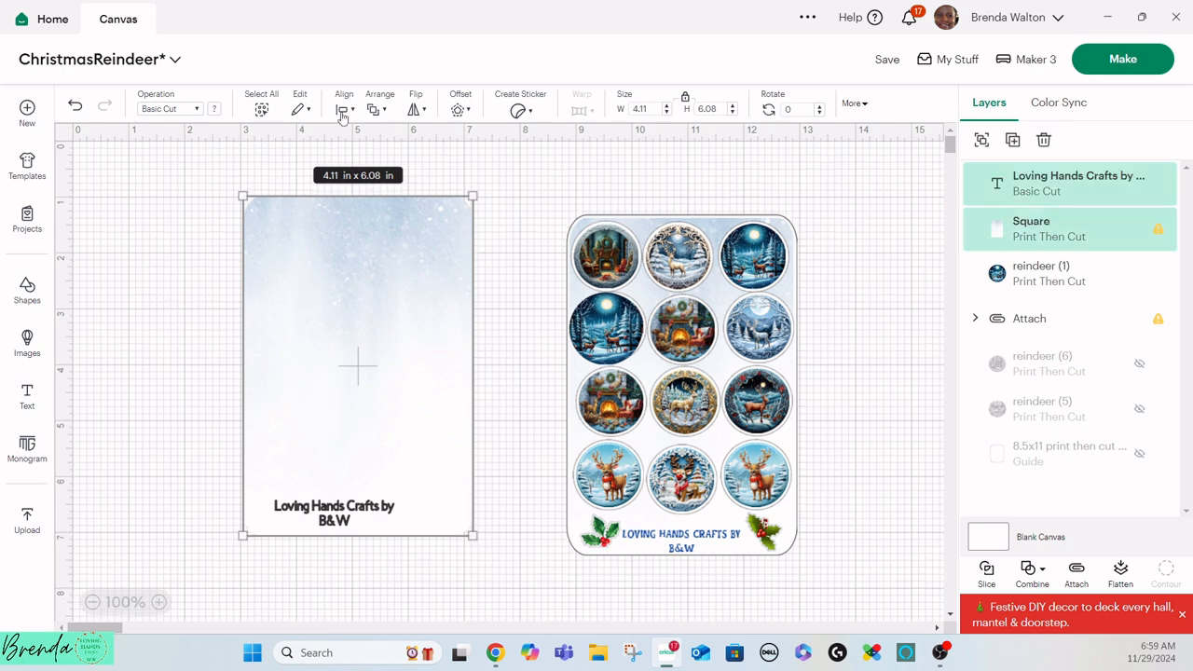
pyautogui.click(344, 110)
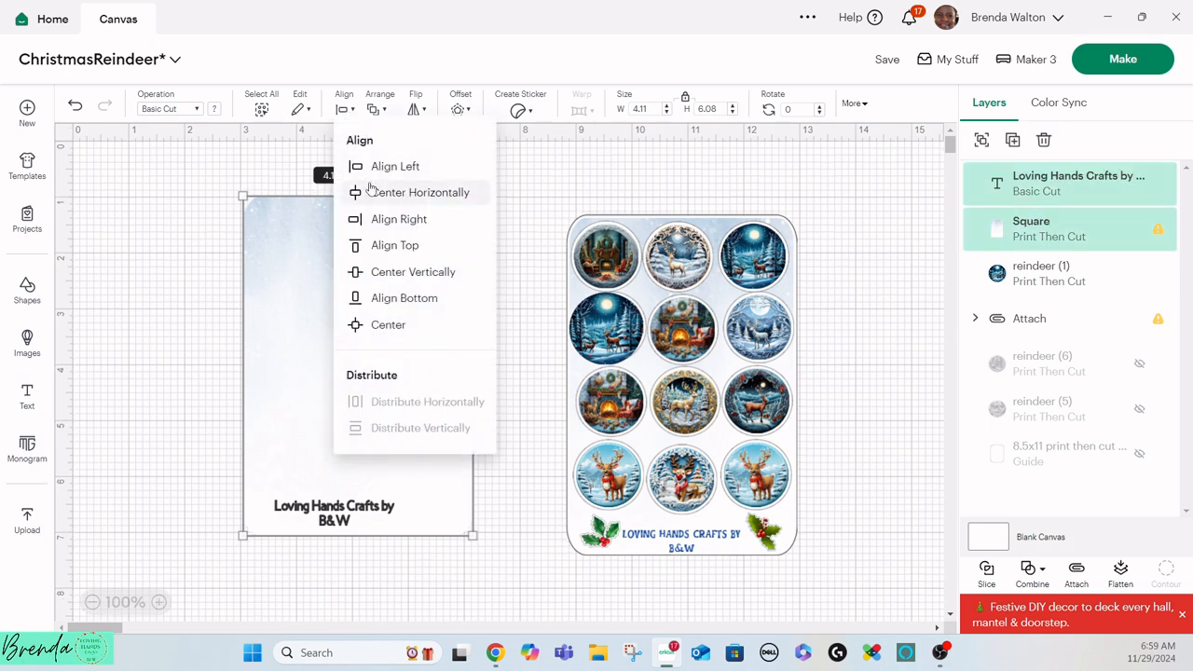
pyautogui.click(399, 300)
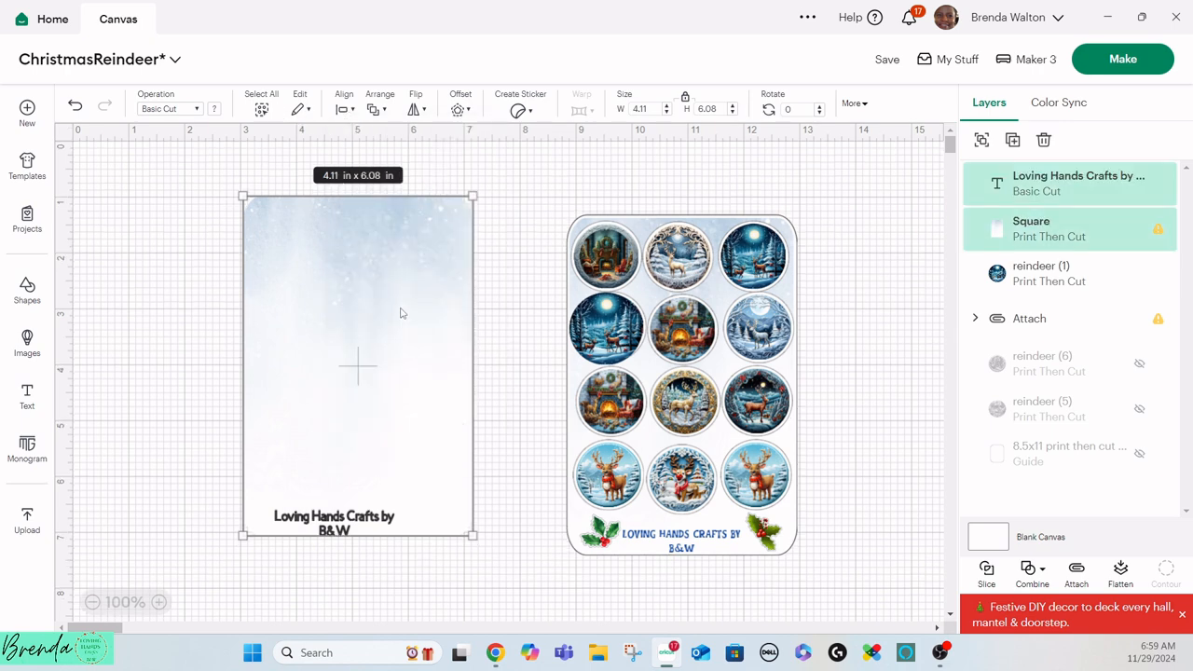
pyautogui.click(347, 110)
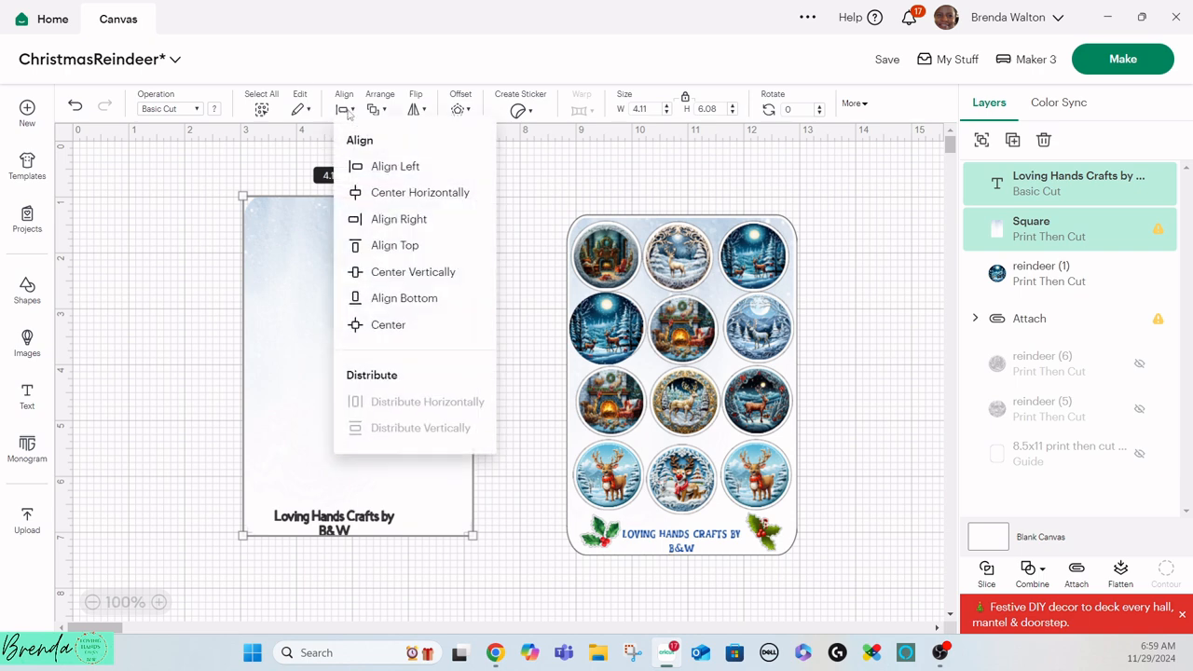
pyautogui.click(402, 193)
# Step: Flatten the shop name text and the patterned rectangle into a single Print Then Cut layer
pyautogui.moveTo(194, 180); pyautogui.dragTo(493, 552)
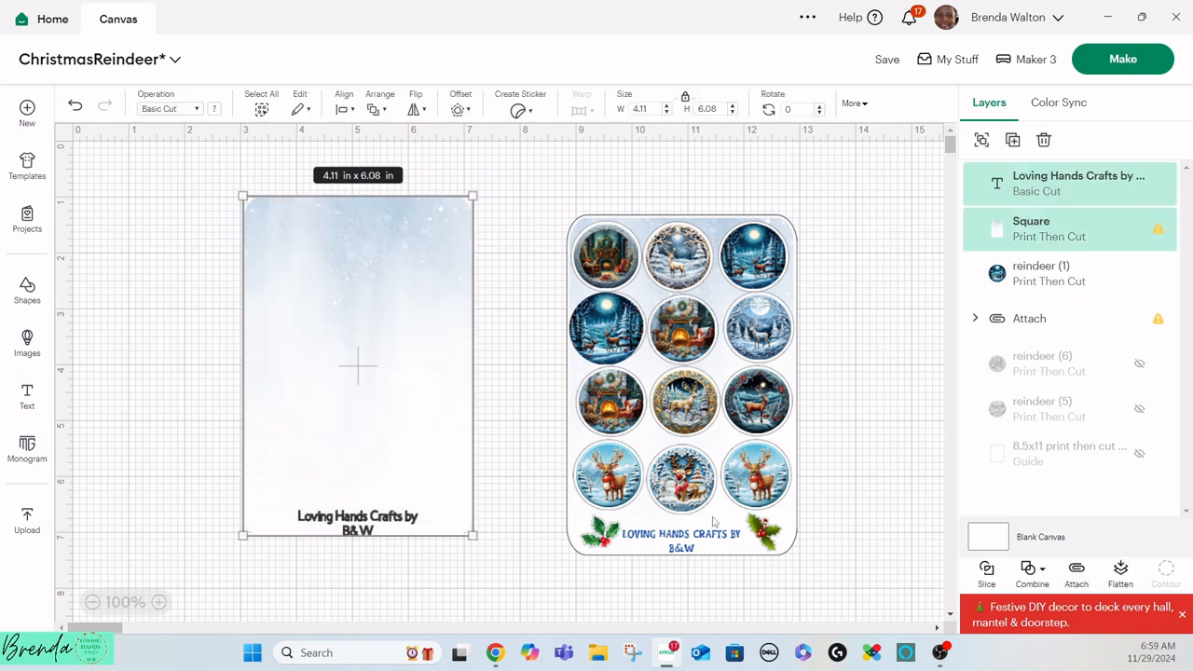
pyautogui.click(1121, 573)
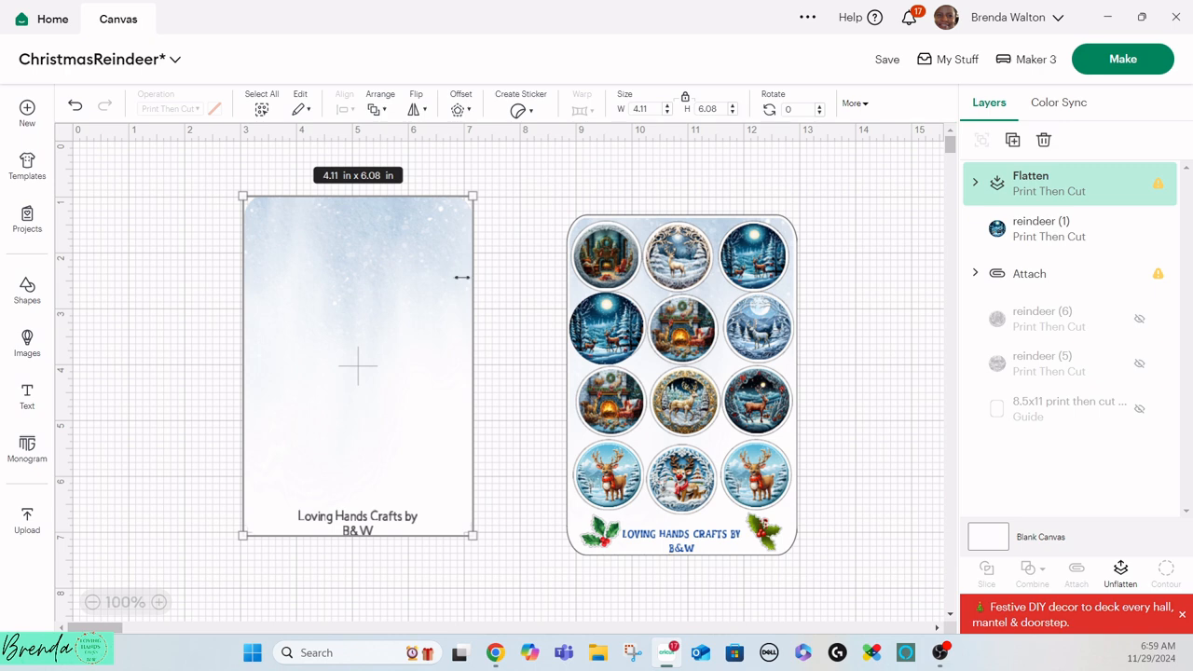
pyautogui.click(156, 185)
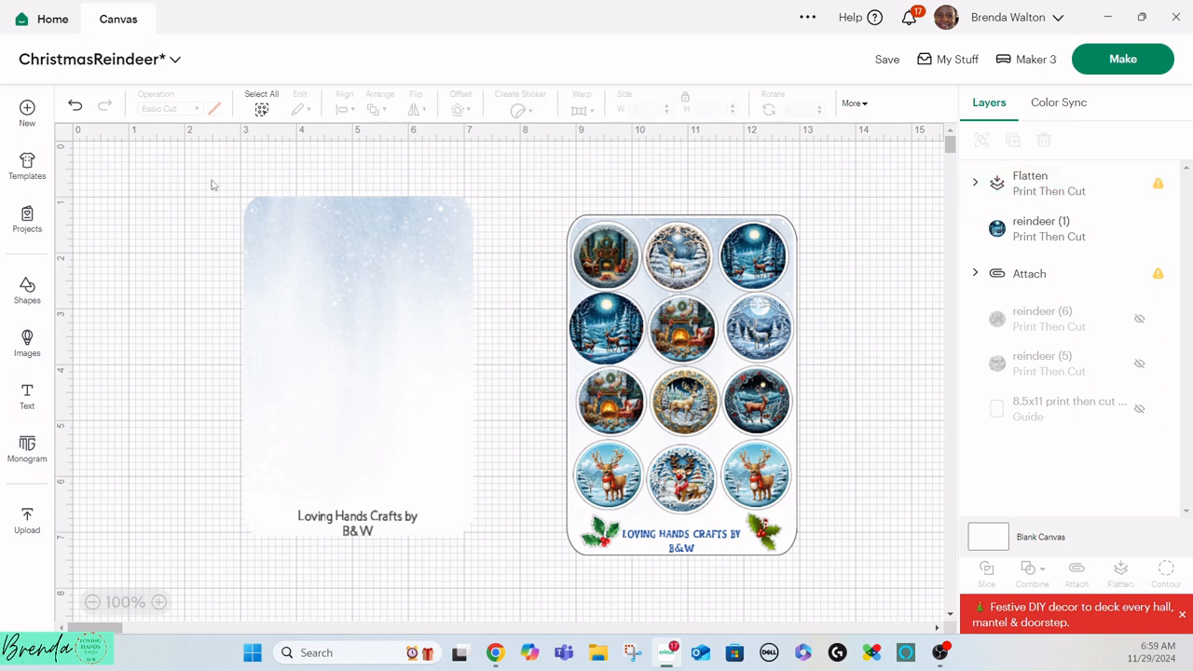
# Step: Turn the flattened background into a Die Cut sticker with a Thin border
pyautogui.click(326, 233)
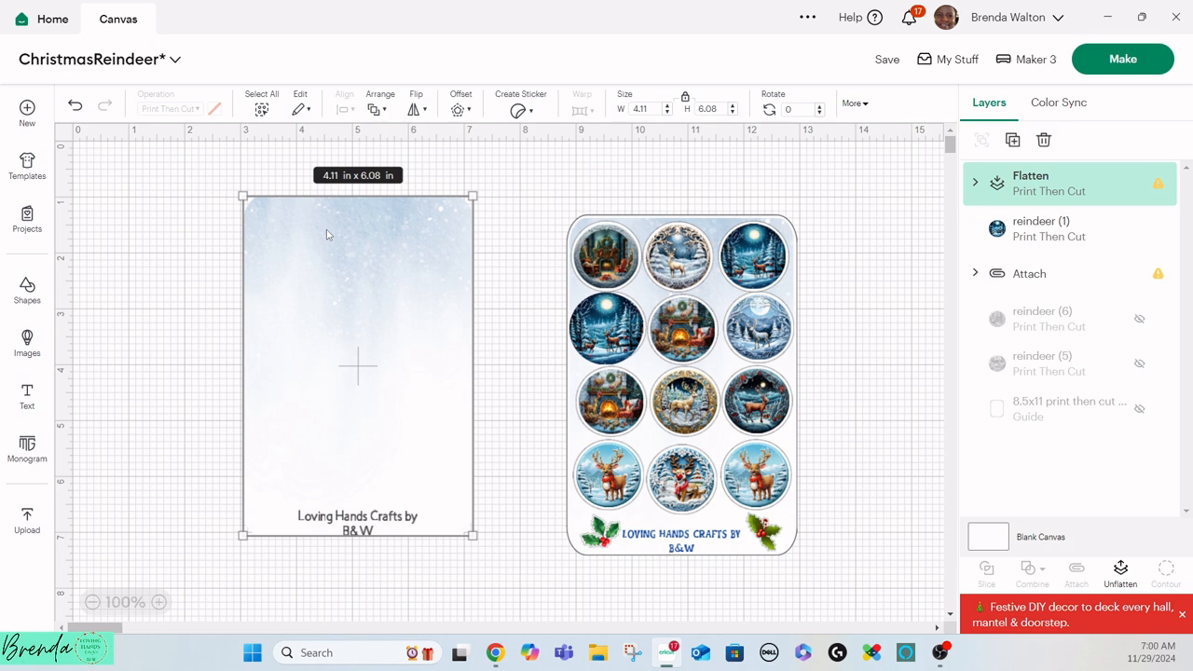
pyautogui.click(518, 113)
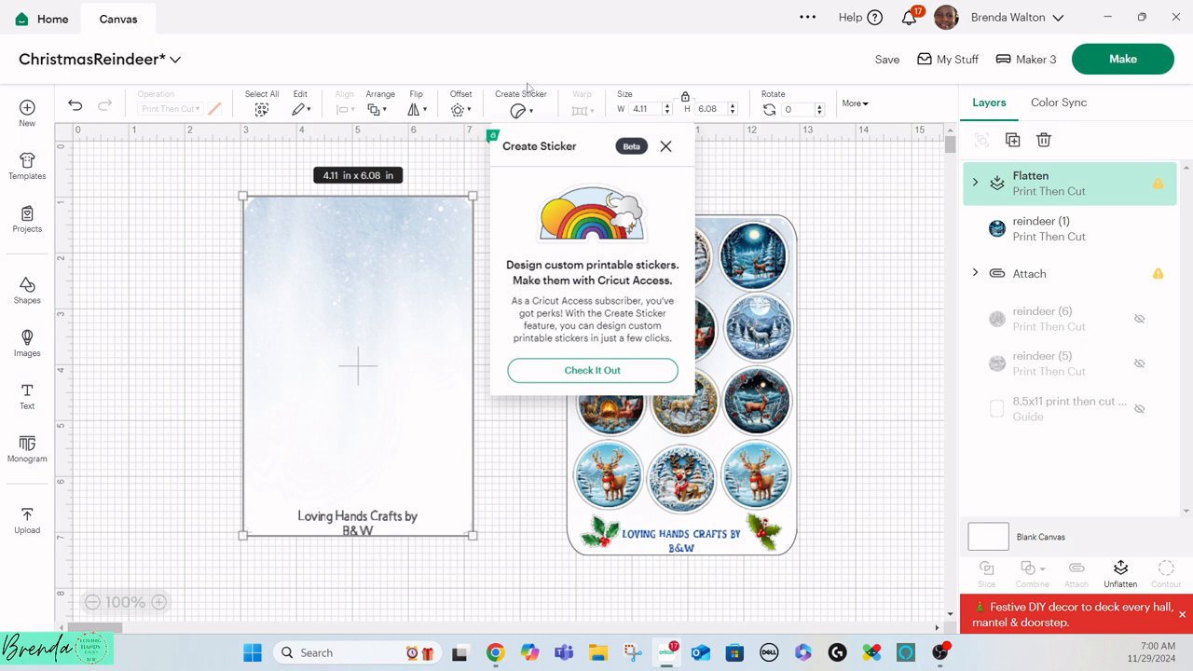
pyautogui.click(610, 370)
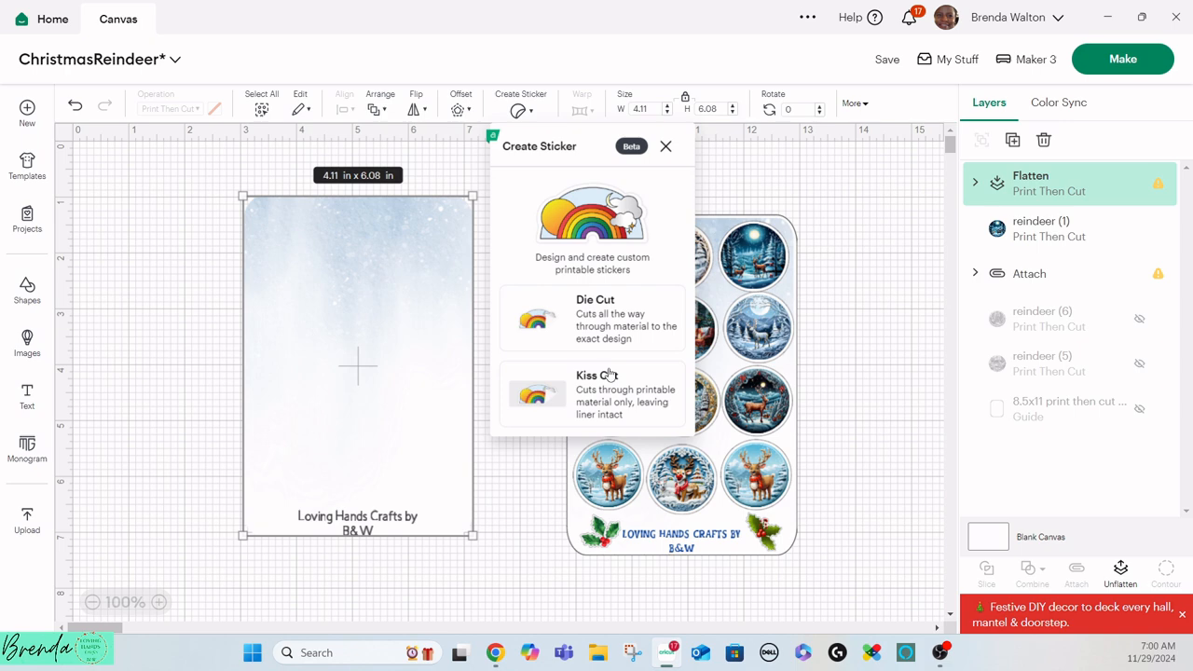
pyautogui.click(597, 320)
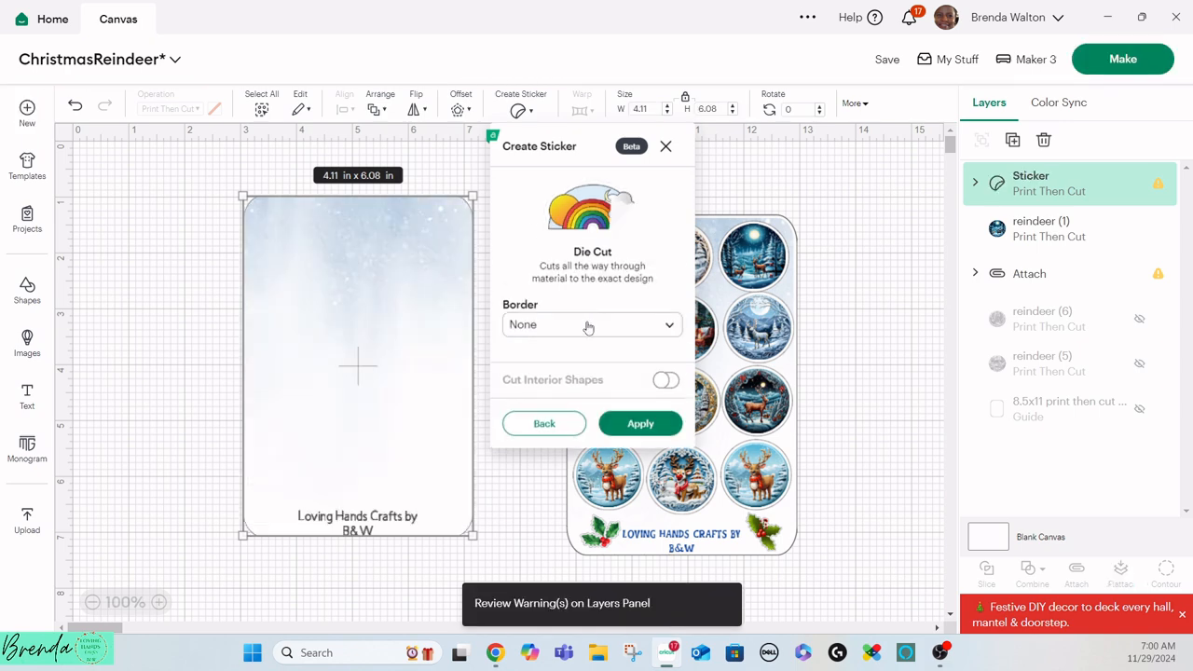
pyautogui.click(588, 327)
pyautogui.click(568, 391)
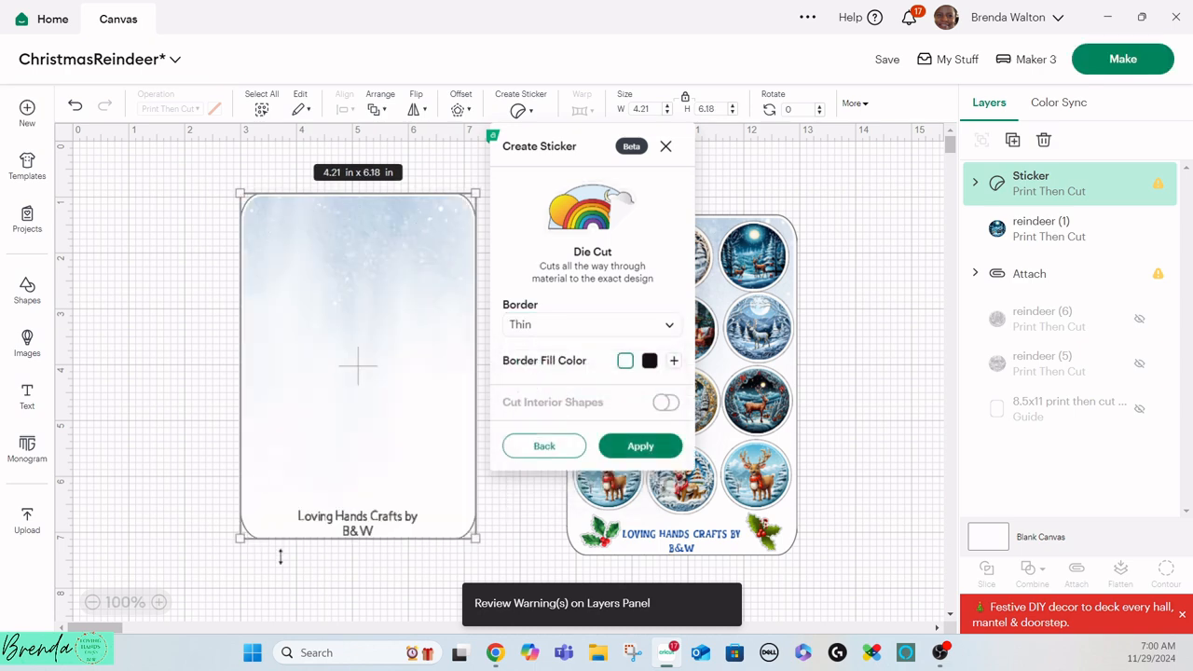
pyautogui.click(637, 448)
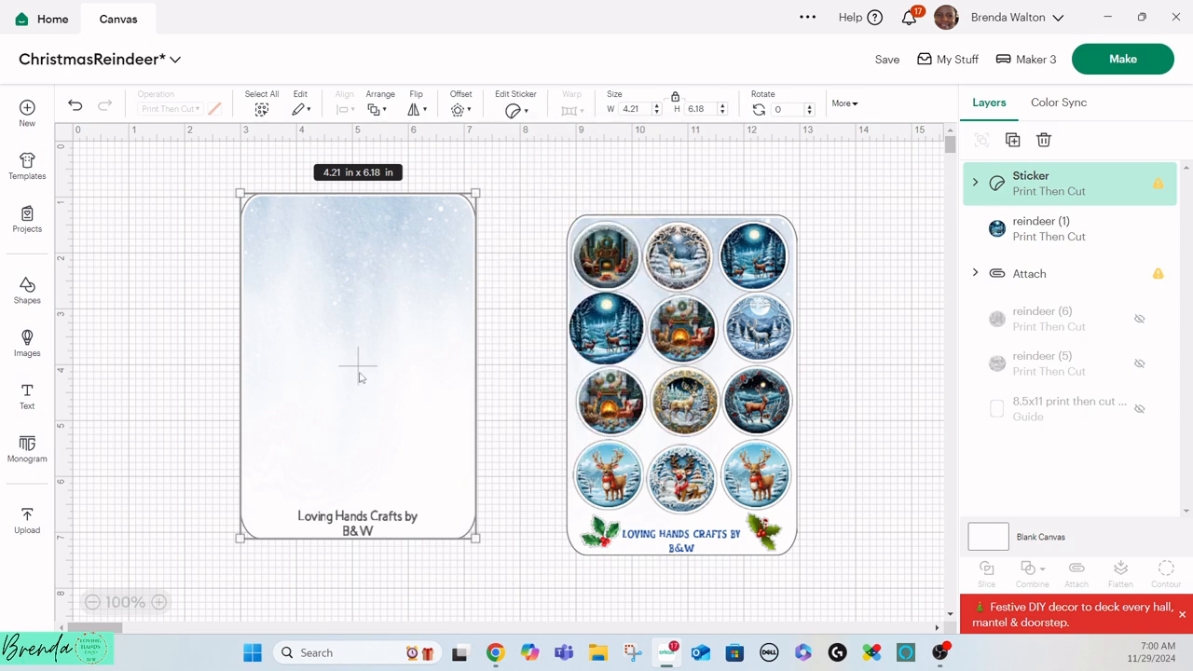
# Step: Pull the loose round reindeer image off the finished sample sheet, shift the sample sheet aside, and place the image beside the blank background
pyautogui.moveTo(595, 338); pyautogui.dragTo(506, 182)
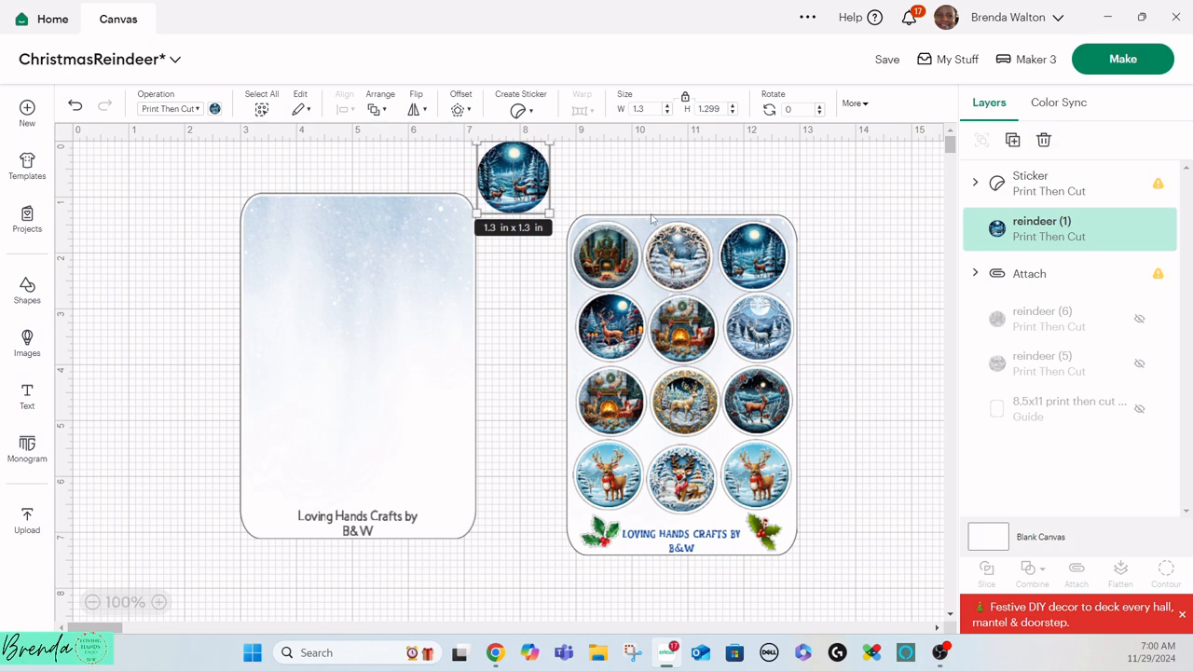
pyautogui.moveTo(654, 220); pyautogui.dragTo(768, 205)
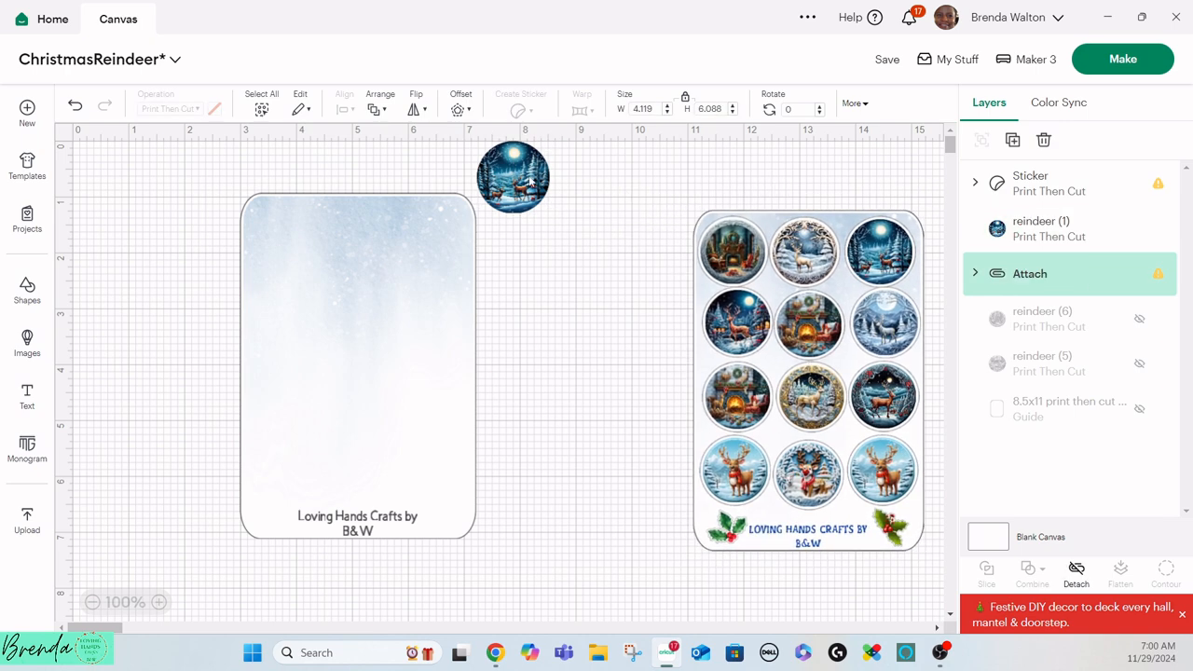
pyautogui.moveTo(531, 182); pyautogui.dragTo(556, 258)
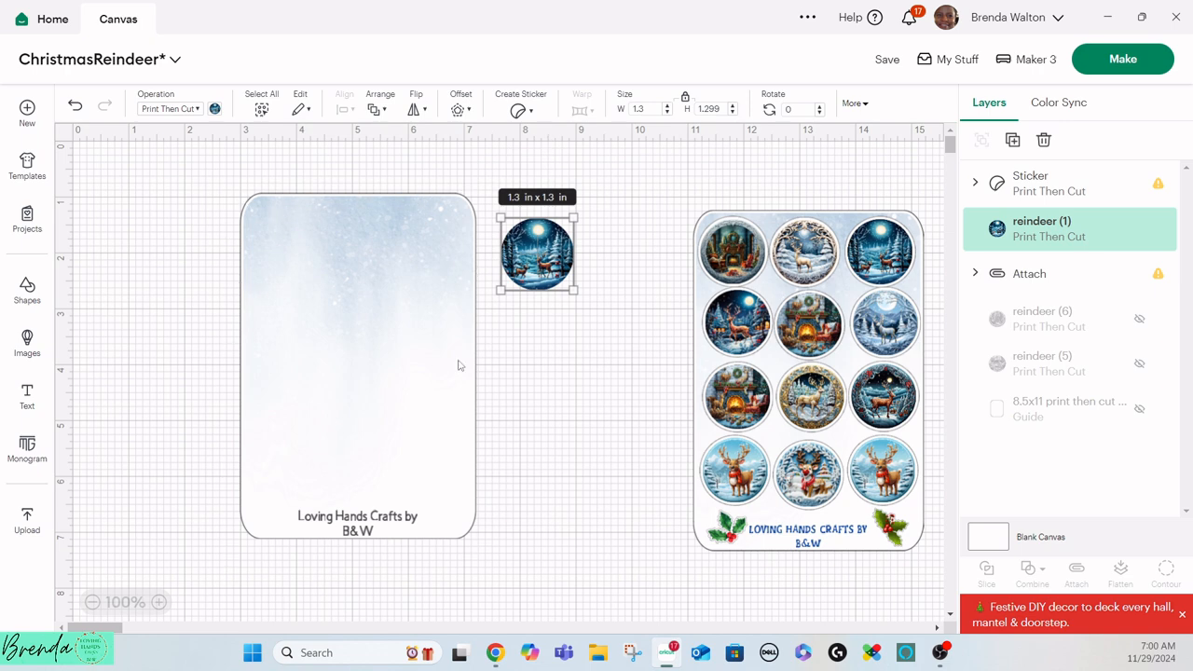
# Step: Bring the round reindeer image to the front and place it in the upper-left corner of the patterned background
pyautogui.click(519, 110)
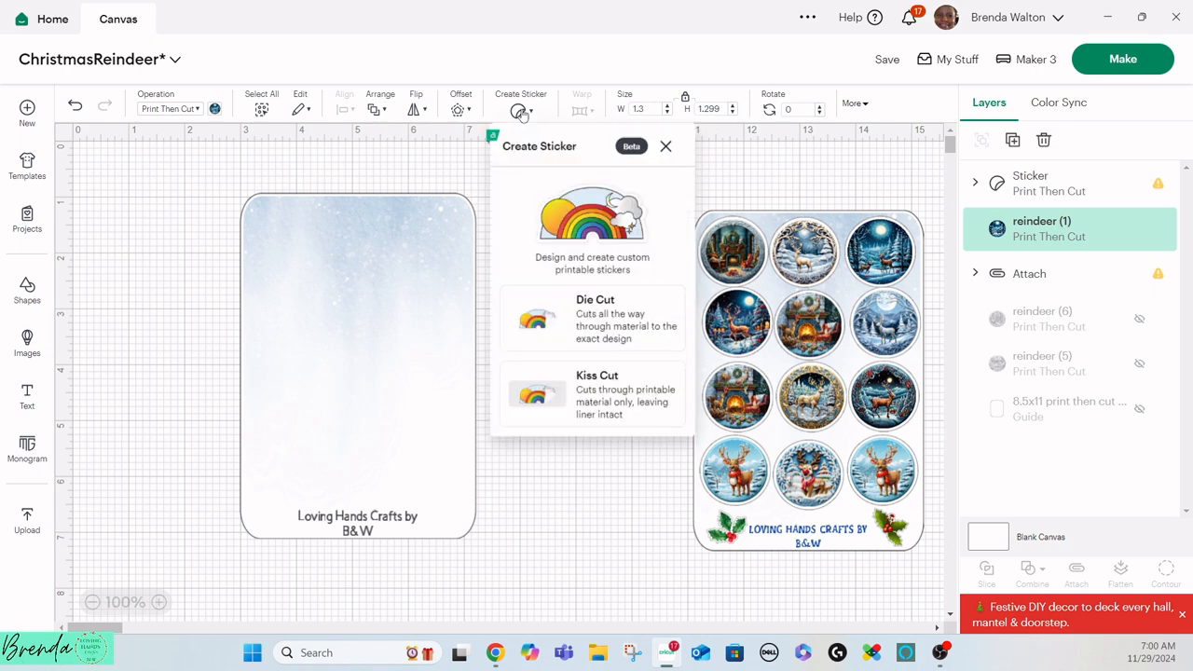
pyautogui.click(425, 156)
pyautogui.moveTo(547, 256); pyautogui.dragTo(565, 214)
pyautogui.rightClick(565, 215)
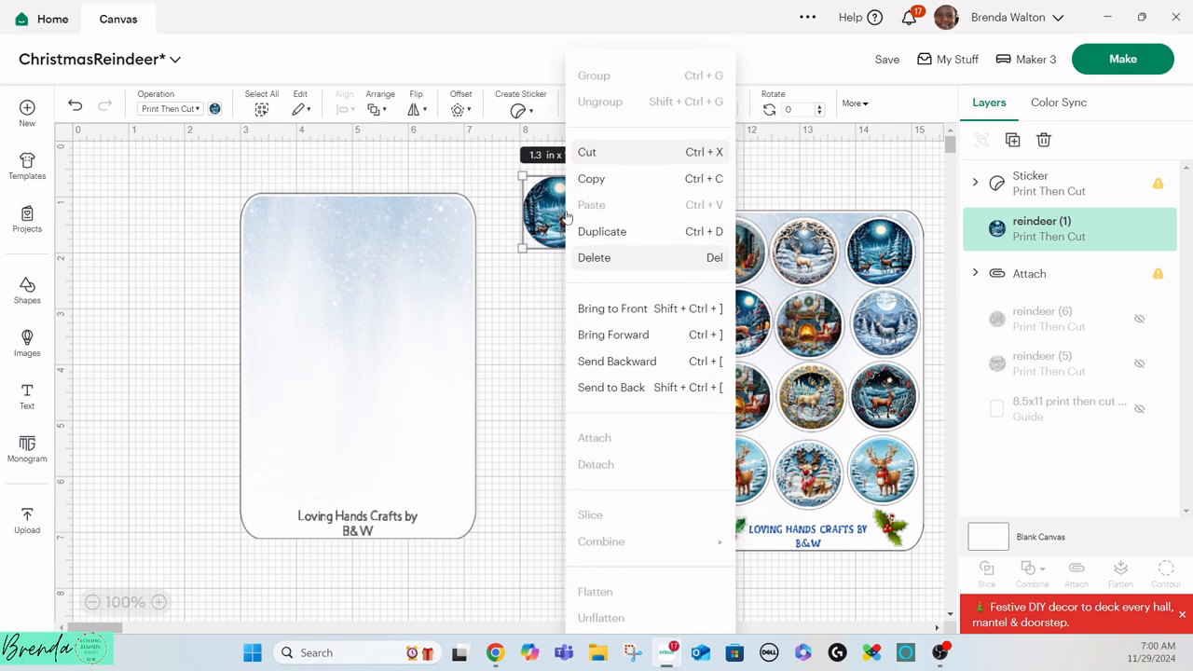
pyautogui.click(627, 320)
pyautogui.moveTo(556, 214); pyautogui.dragTo(294, 246)
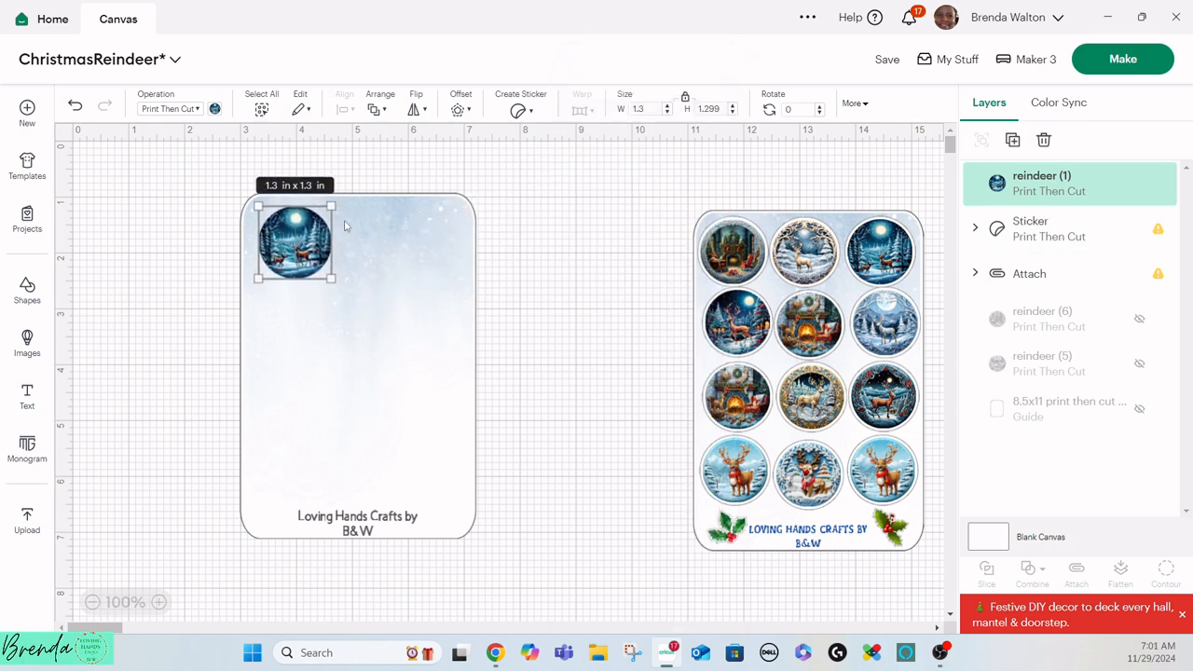
# Step: Turn the round reindeer image into a Kiss Cut sticker with a Thin border
pyautogui.click(518, 111)
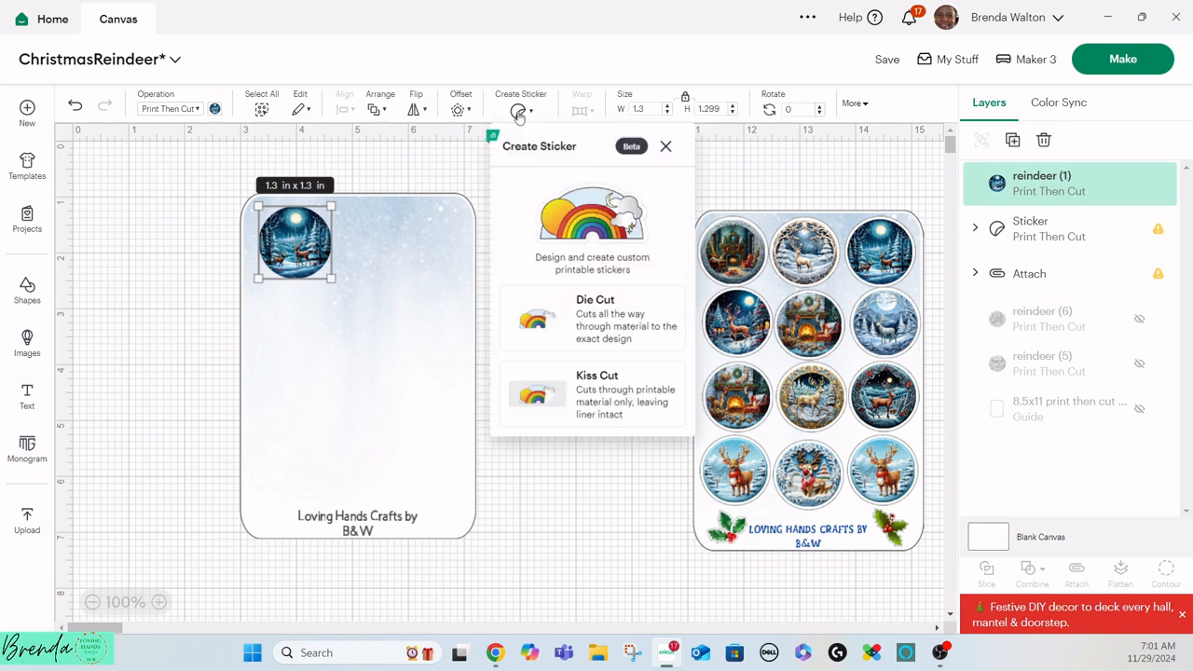
pyautogui.click(599, 388)
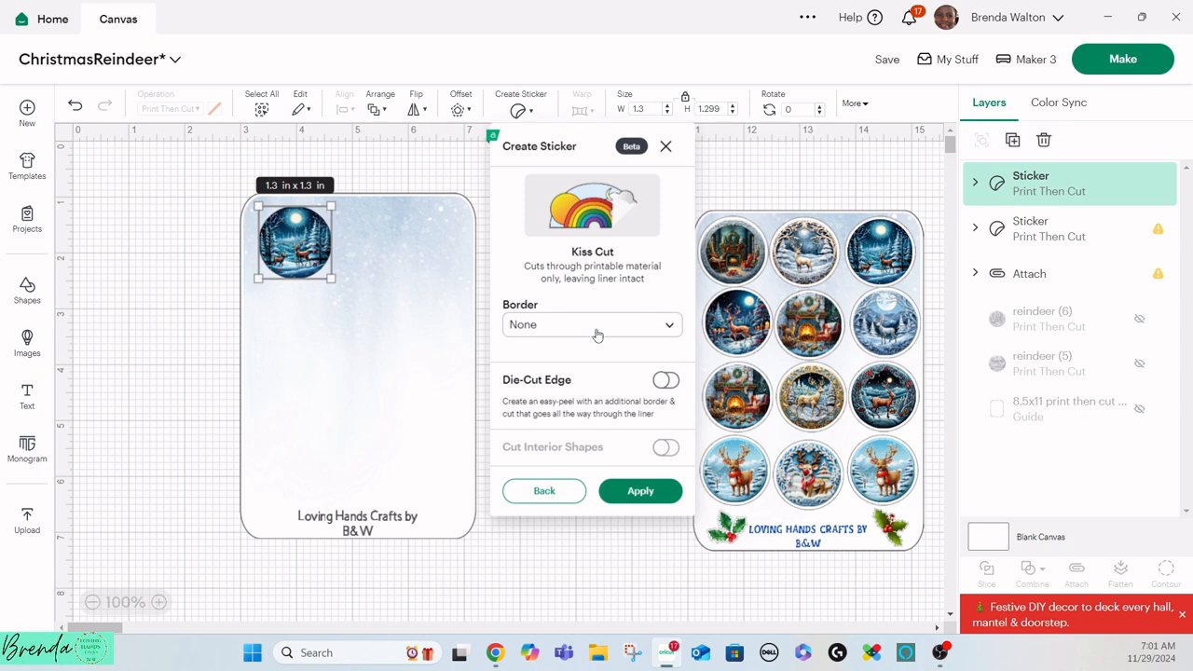
pyautogui.click(597, 325)
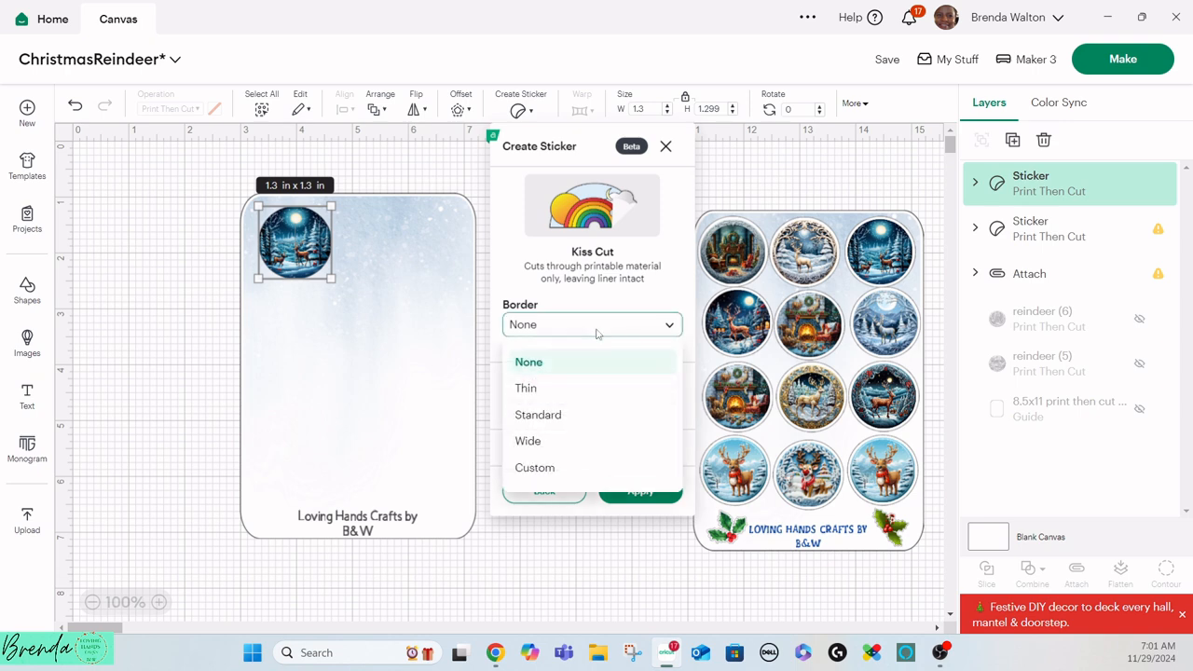
pyautogui.click(584, 394)
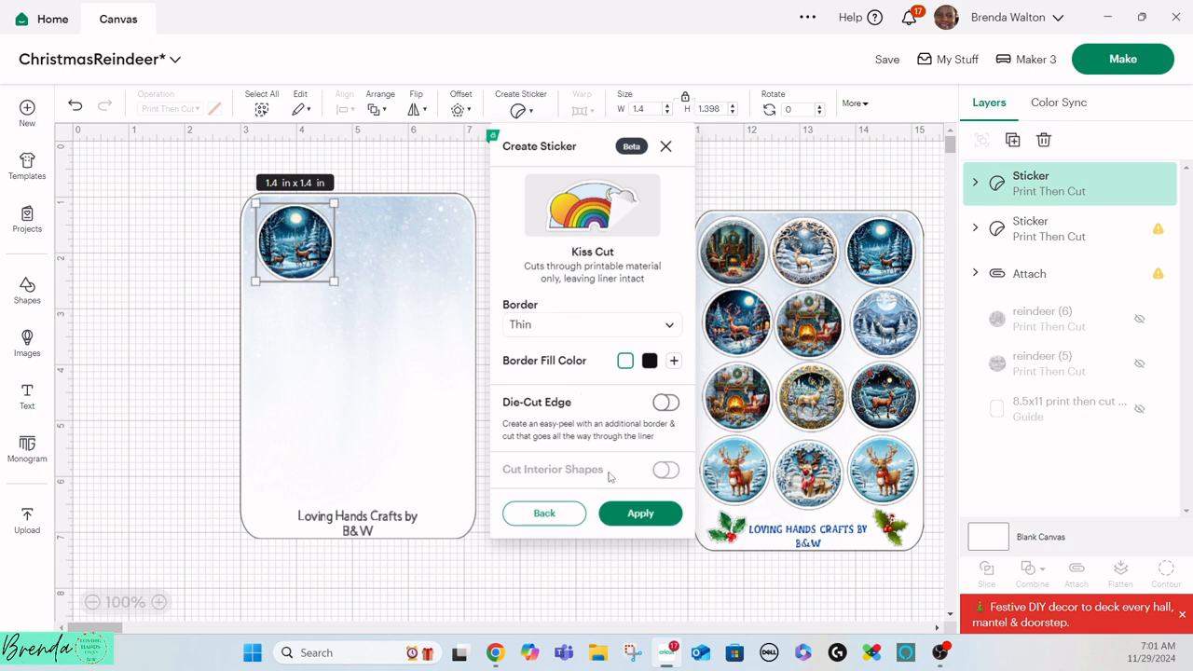
pyautogui.click(644, 516)
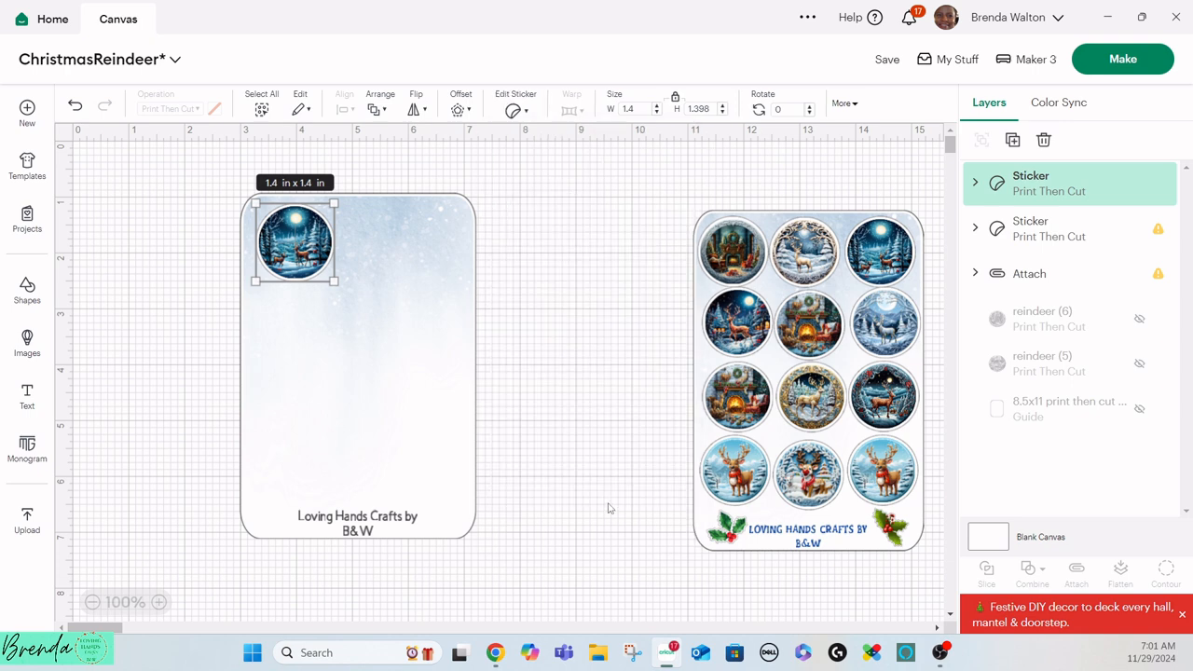
pyautogui.click(557, 285)
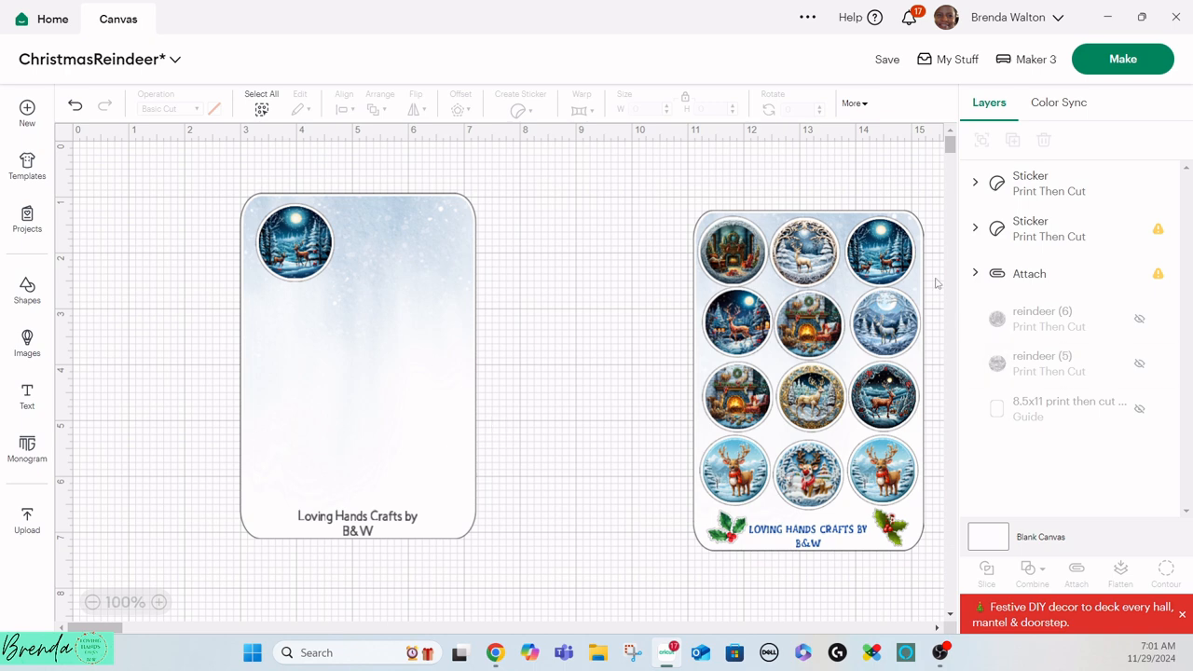
# Step: Attach the round reindeer sticker to the patterned background sticker
pyautogui.moveTo(542, 165); pyautogui.dragTo(125, 542)
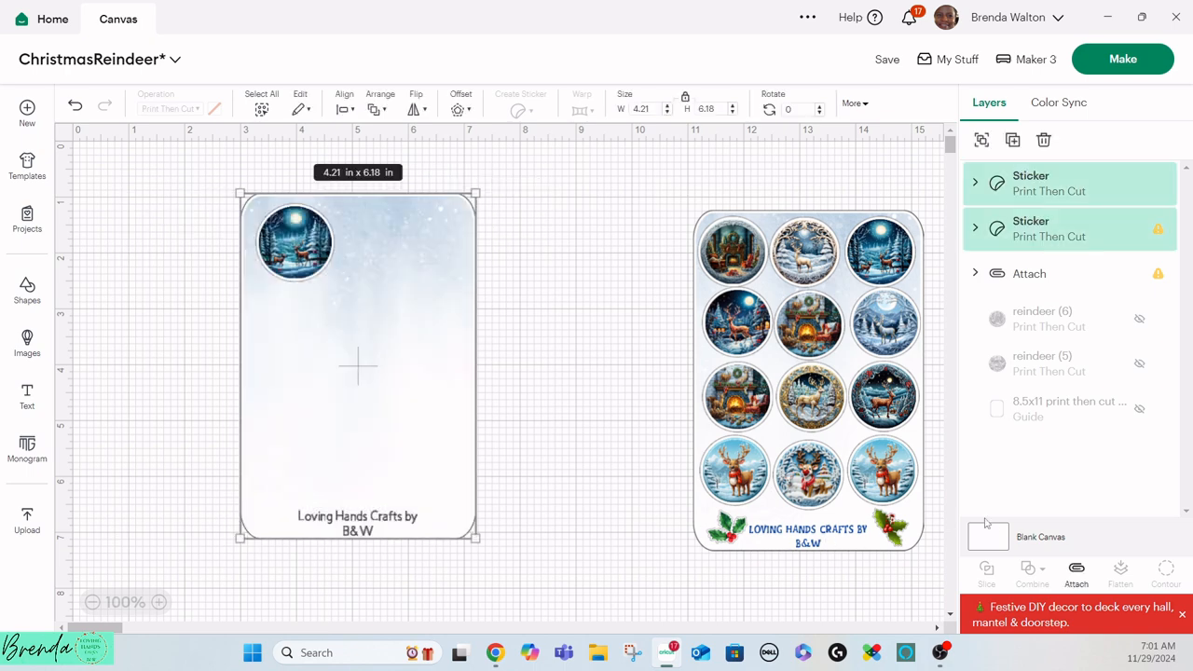
pyautogui.click(1077, 572)
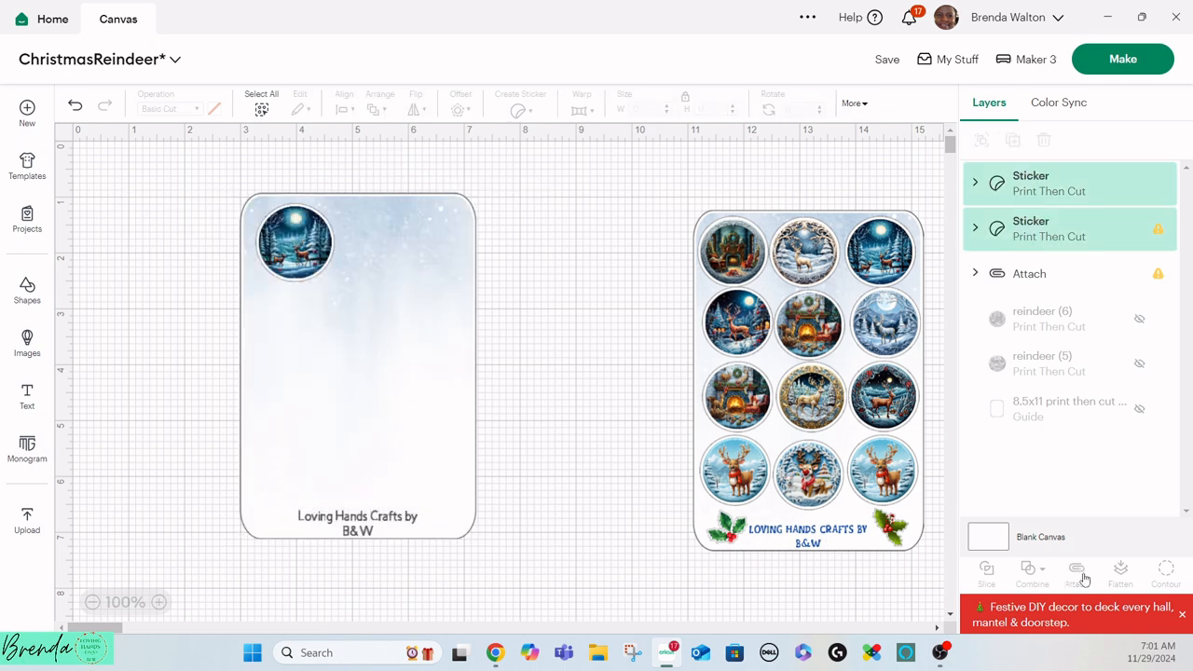
pyautogui.click(382, 304)
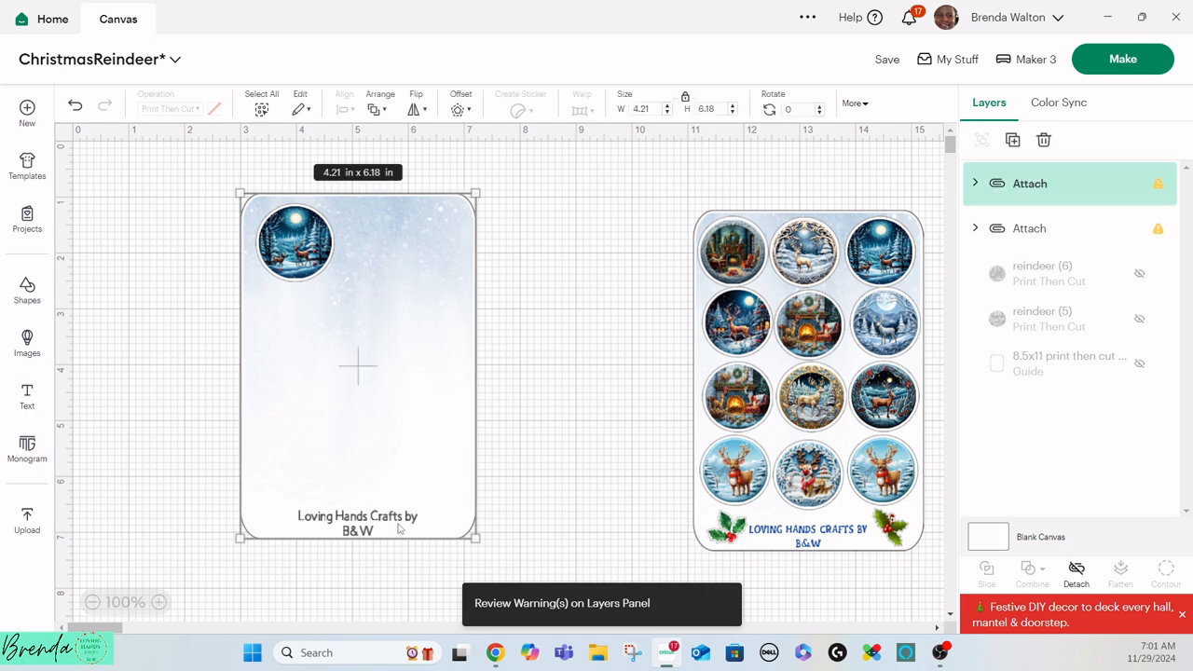
# Step: Move the finished sample sheet closer to the new background, and search the image library for "holly", filtered to Print Then Cut
pyautogui.moveTo(813, 235); pyautogui.dragTo(663, 212)
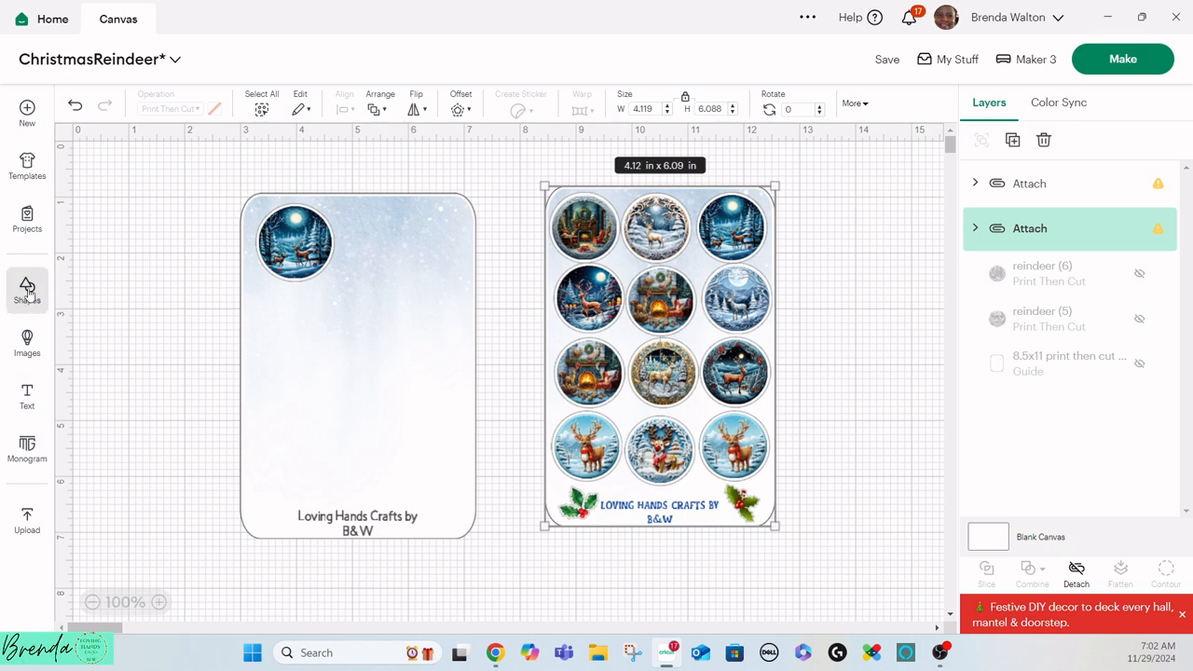
pyautogui.click(43, 334)
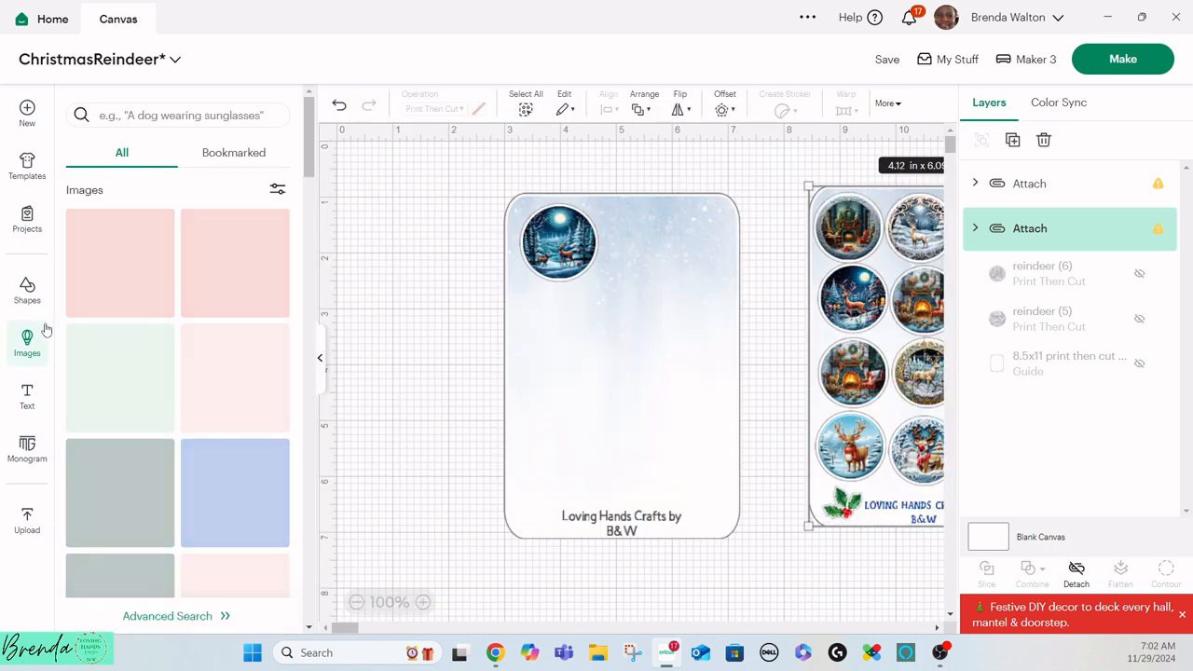
pyautogui.click(134, 116)
pyautogui.write('holly')
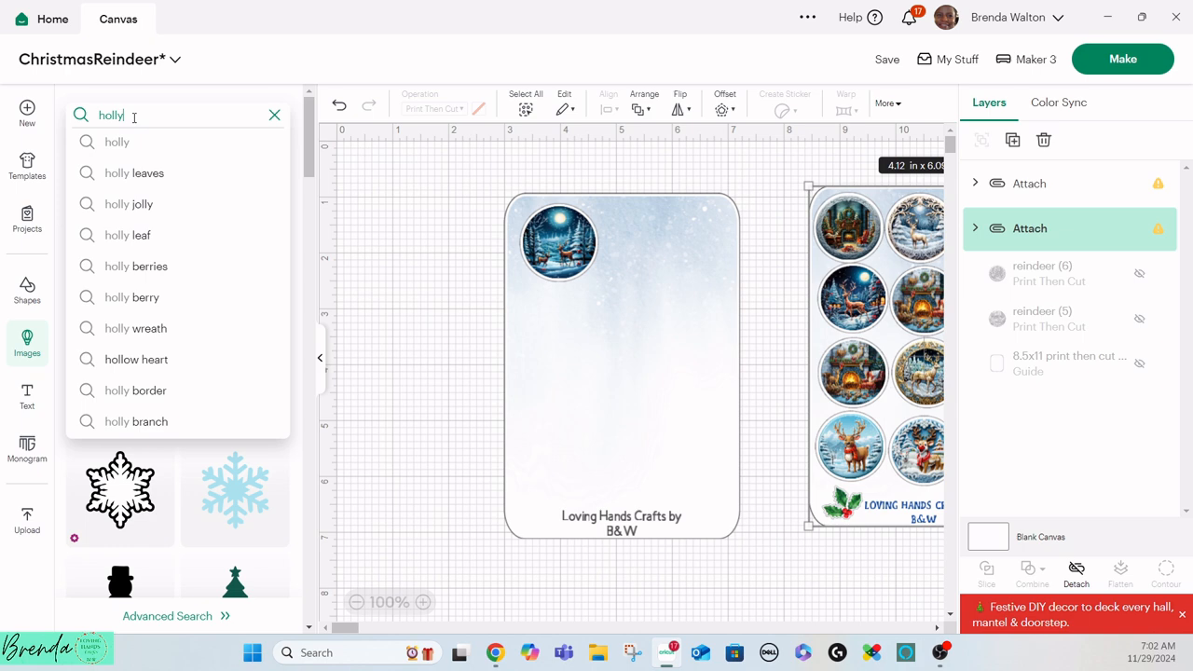
pyautogui.press('Return')
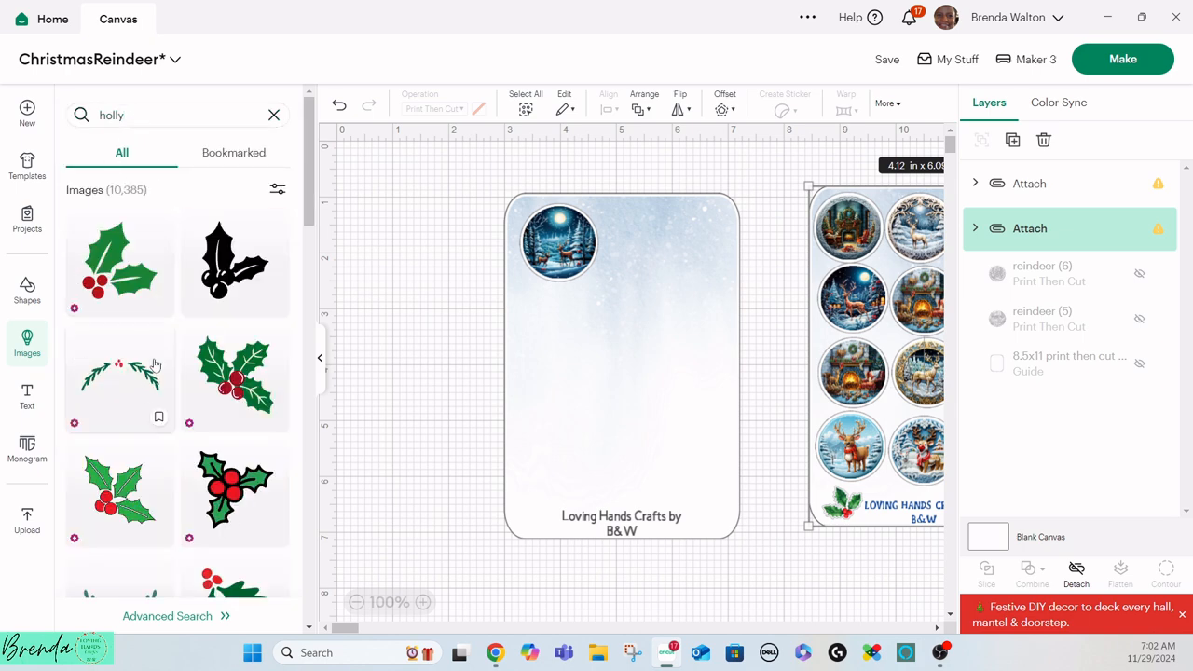
pyautogui.click(278, 192)
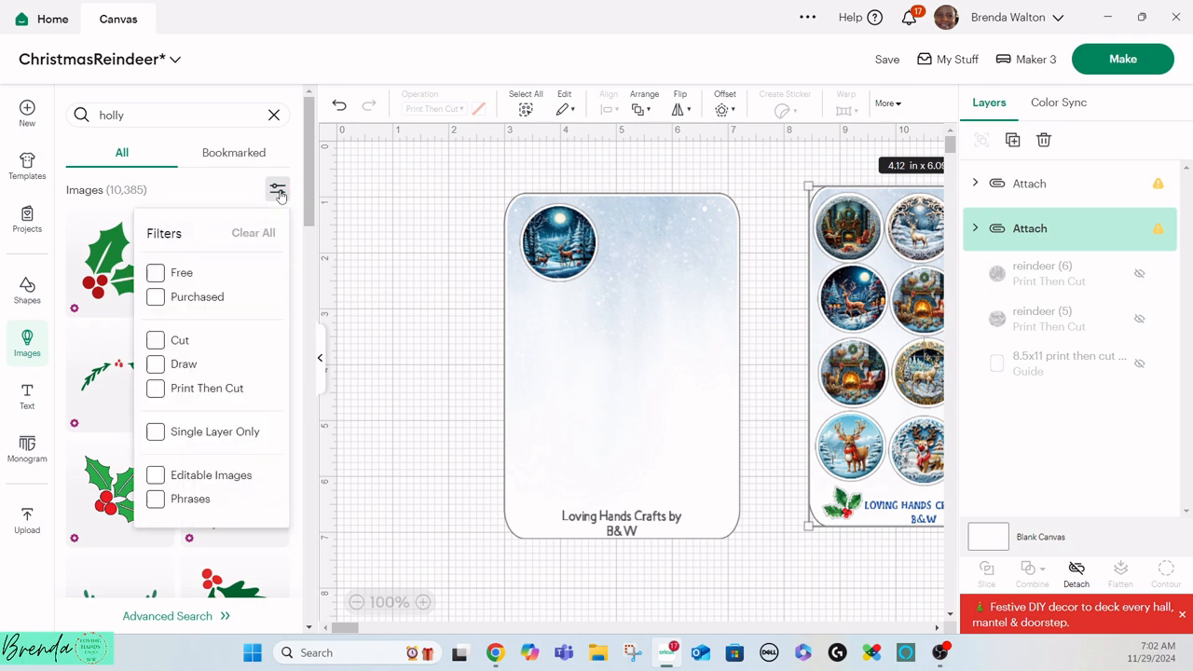
pyautogui.click(155, 390)
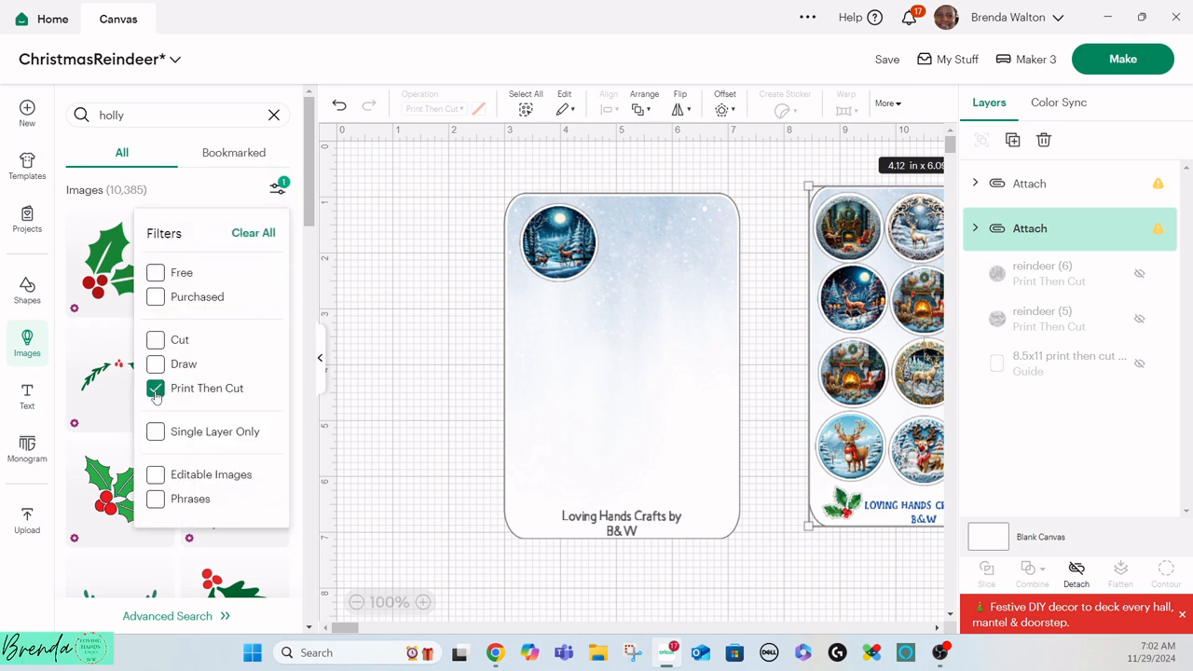
# Step: Insert the two-leaf holly image with red berries, shrink it to about 1.03 in wide, and place it in the background's lower-left corner
pyautogui.click(391, 255)
pyautogui.click(134, 499)
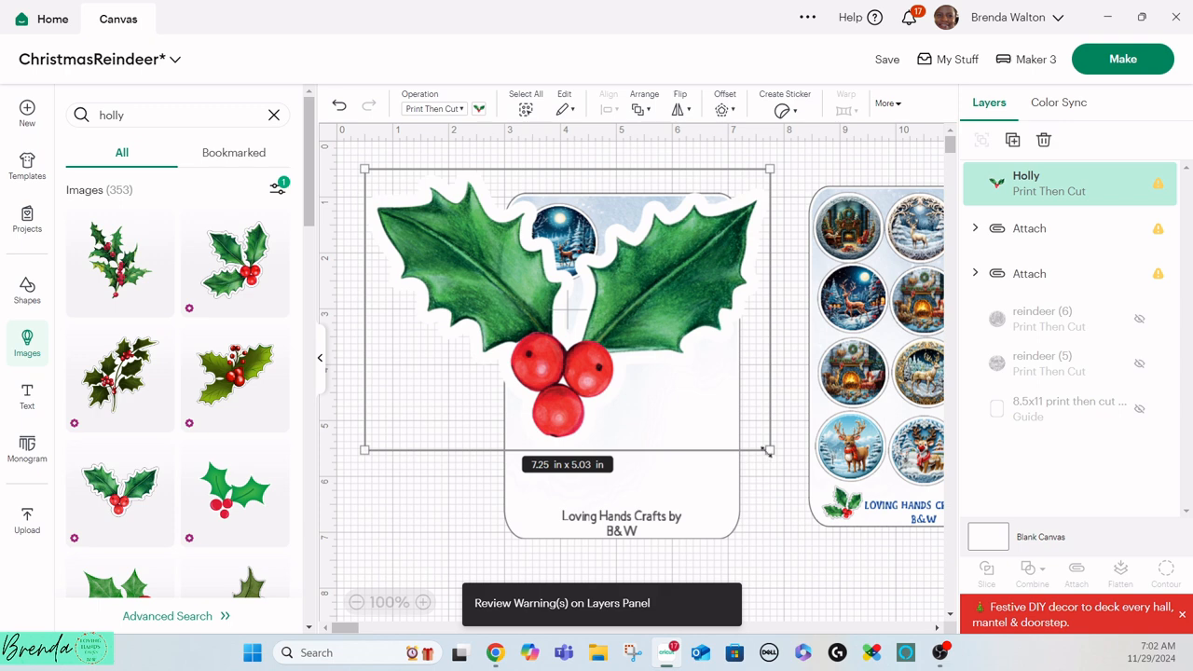
pyautogui.moveTo(767, 451); pyautogui.dragTo(547, 511)
pyautogui.click(399, 240)
pyautogui.click(615, 476)
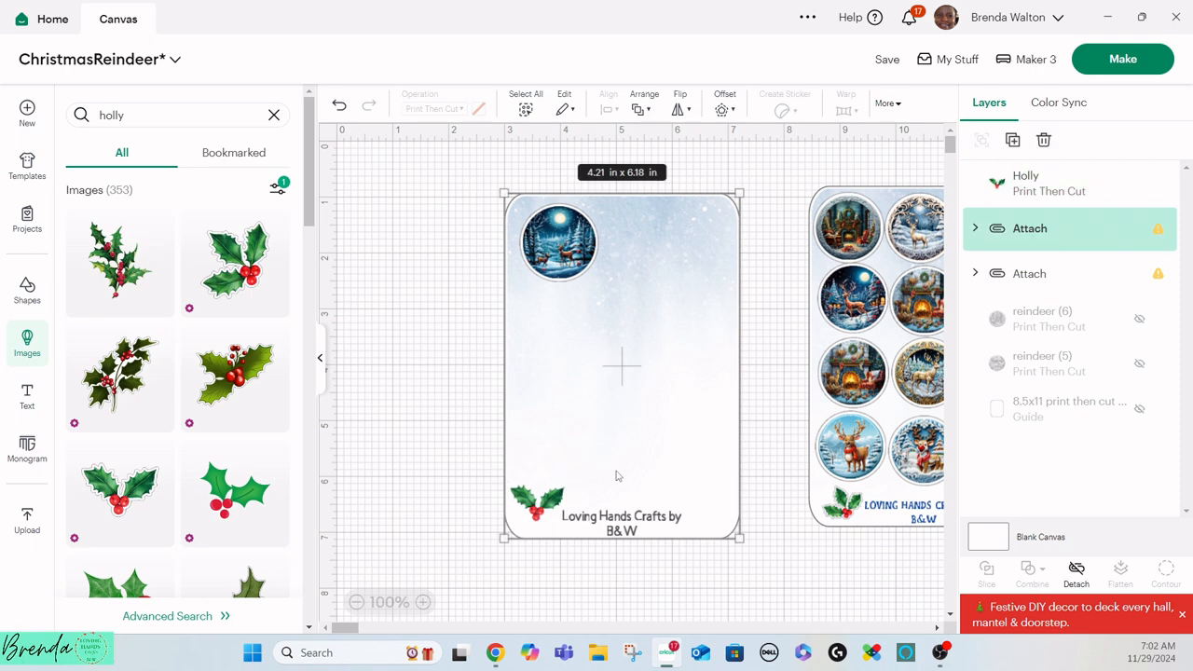
# Step: Tilt the holly clockwise and nudge it into position beside the shop name in the lower-left corner
pyautogui.click(561, 498)
pyautogui.moveTo(578, 484); pyautogui.dragTo(570, 506)
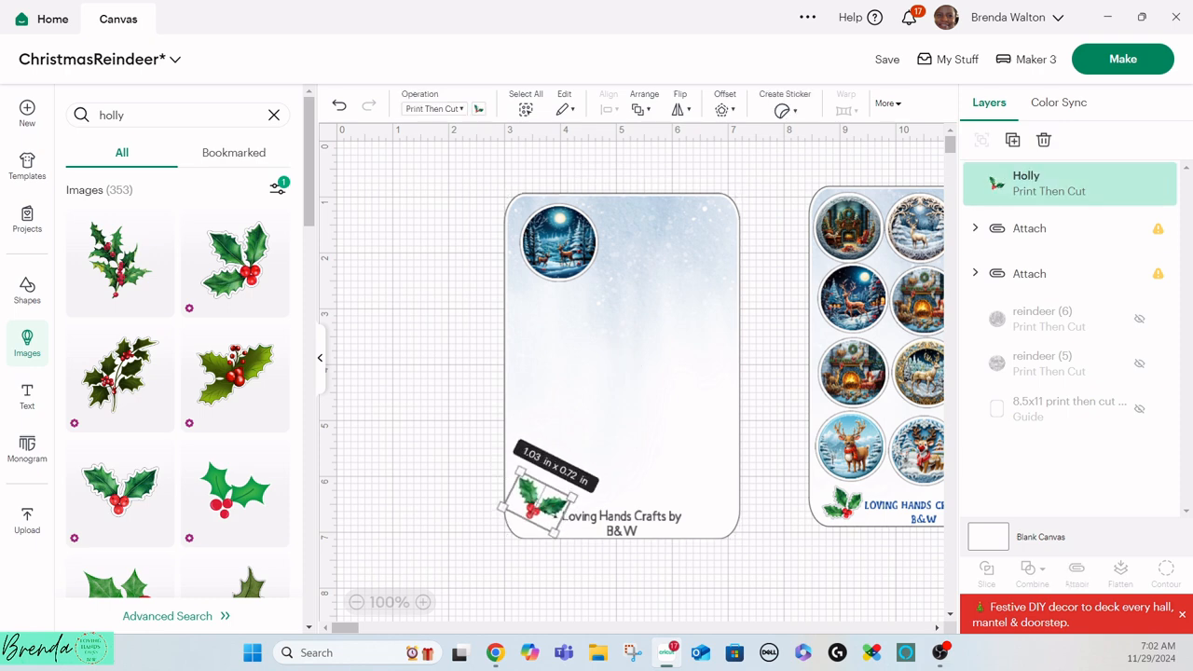
pyautogui.click(491, 477)
pyautogui.click(550, 524)
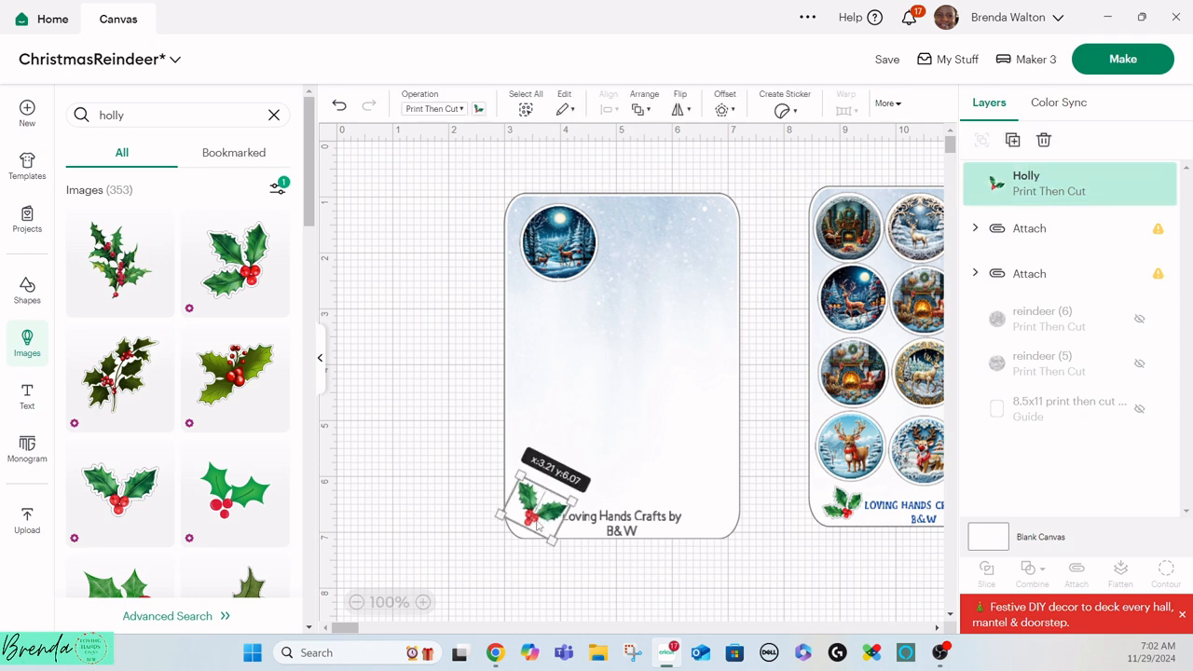
# Step: Try to duplicate the holly and rotate the copy for the opposite end of the shop name
pyautogui.click(1013, 142)
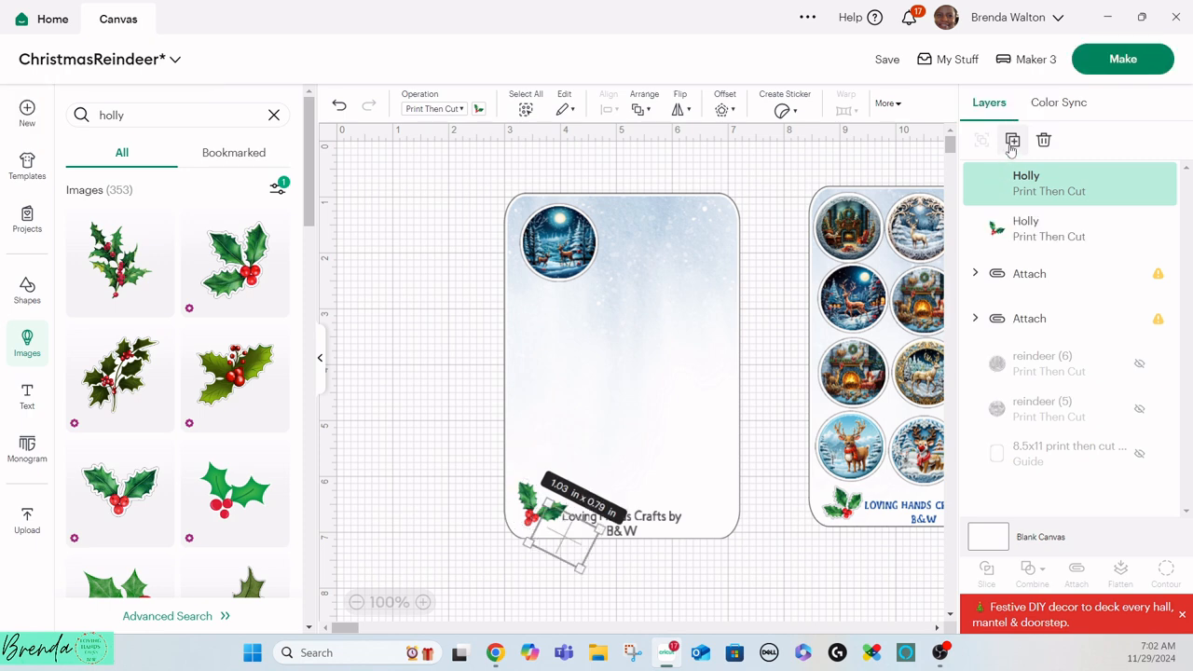
pyautogui.moveTo(575, 560); pyautogui.dragTo(676, 536)
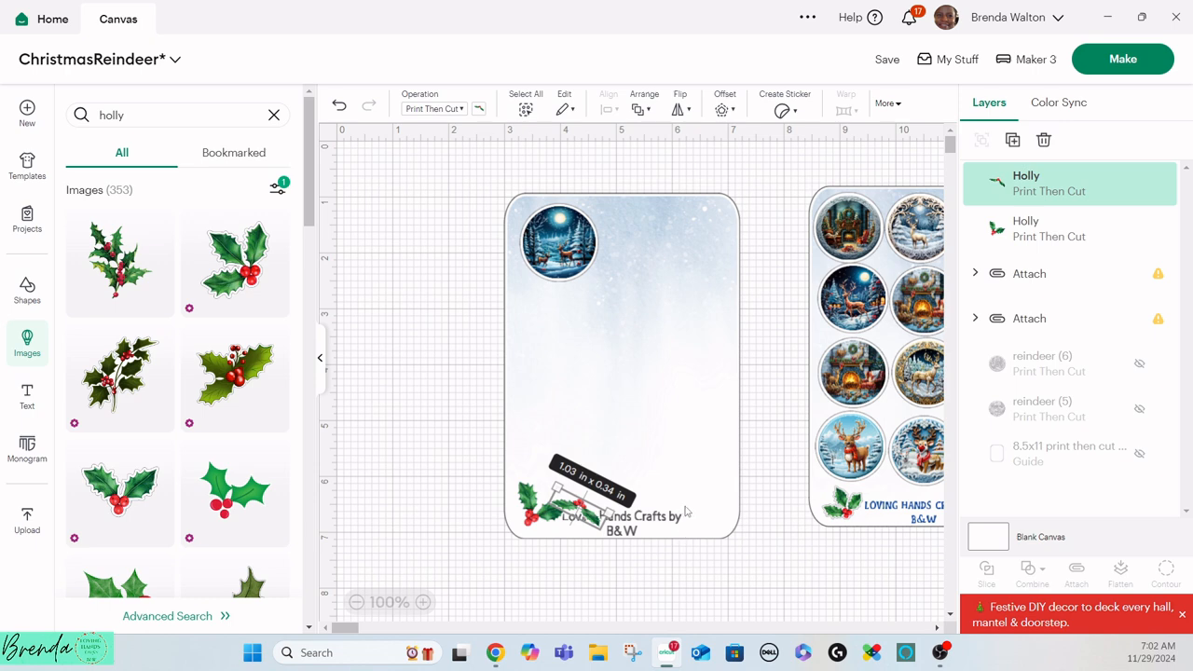
pyautogui.click(694, 506)
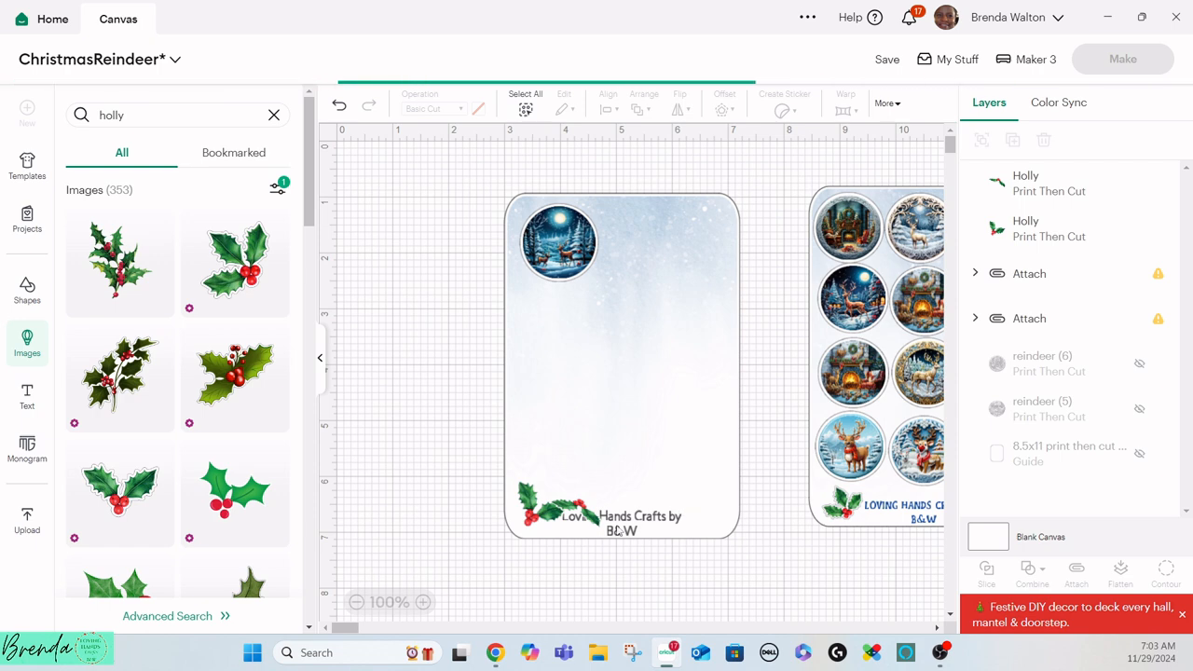
pyautogui.moveTo(570, 516); pyautogui.dragTo(595, 454)
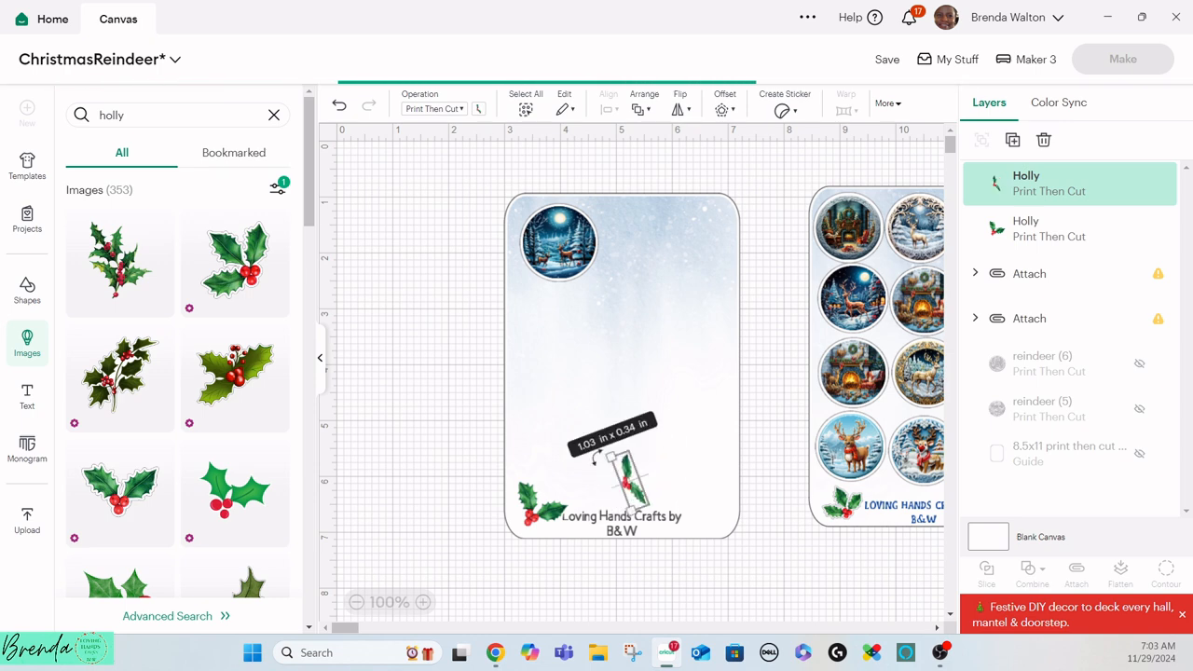
pyautogui.click(587, 475)
# Step: Try duplicating the repositioned holly, moving the copy to the lower-right corner and flipping it horizontally
pyautogui.moveTo(525, 510); pyautogui.dragTo(527, 497)
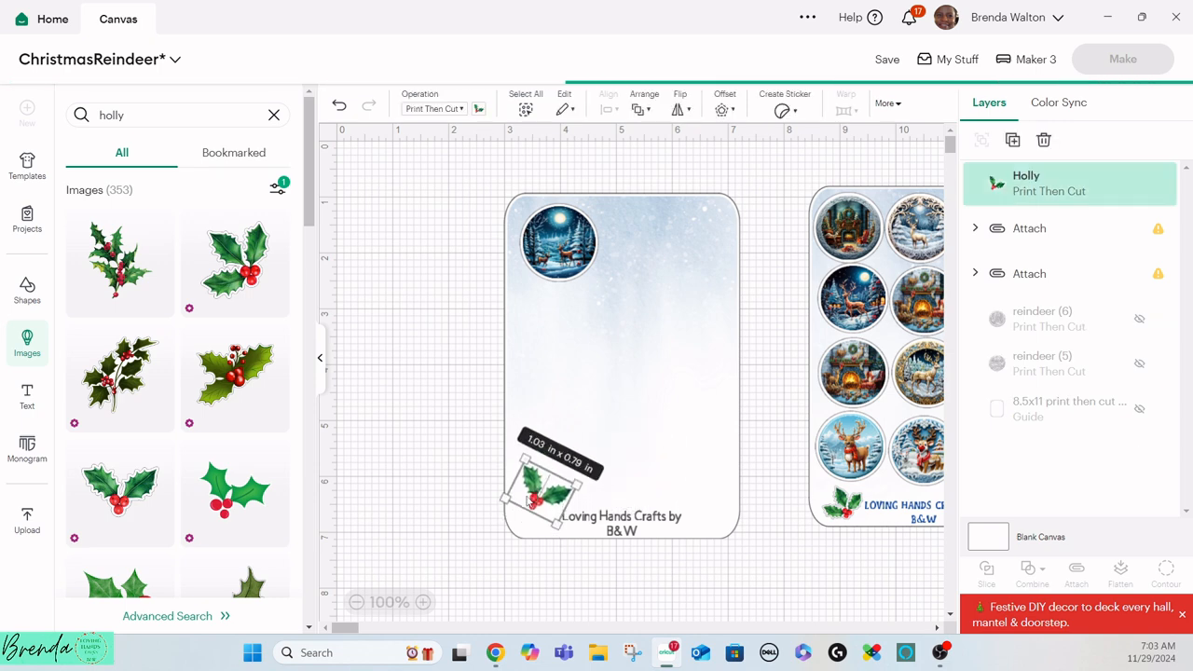
pyautogui.click(1013, 140)
pyautogui.moveTo(584, 551); pyautogui.dragTo(697, 508)
pyautogui.click(622, 519)
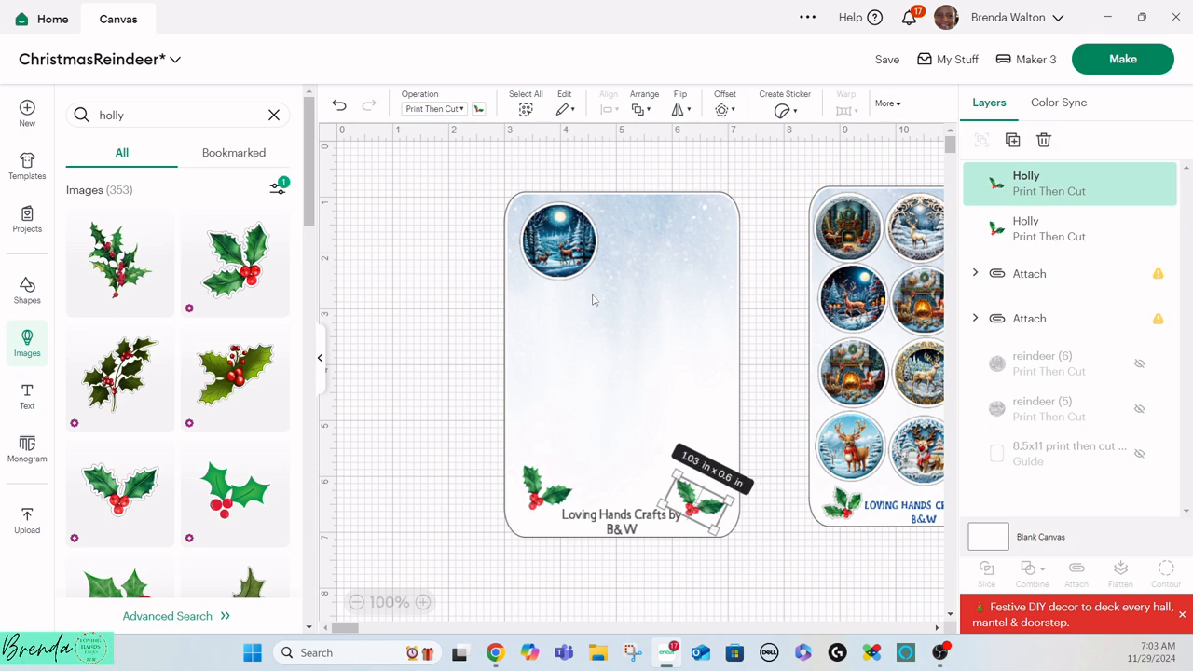
pyautogui.click(680, 110)
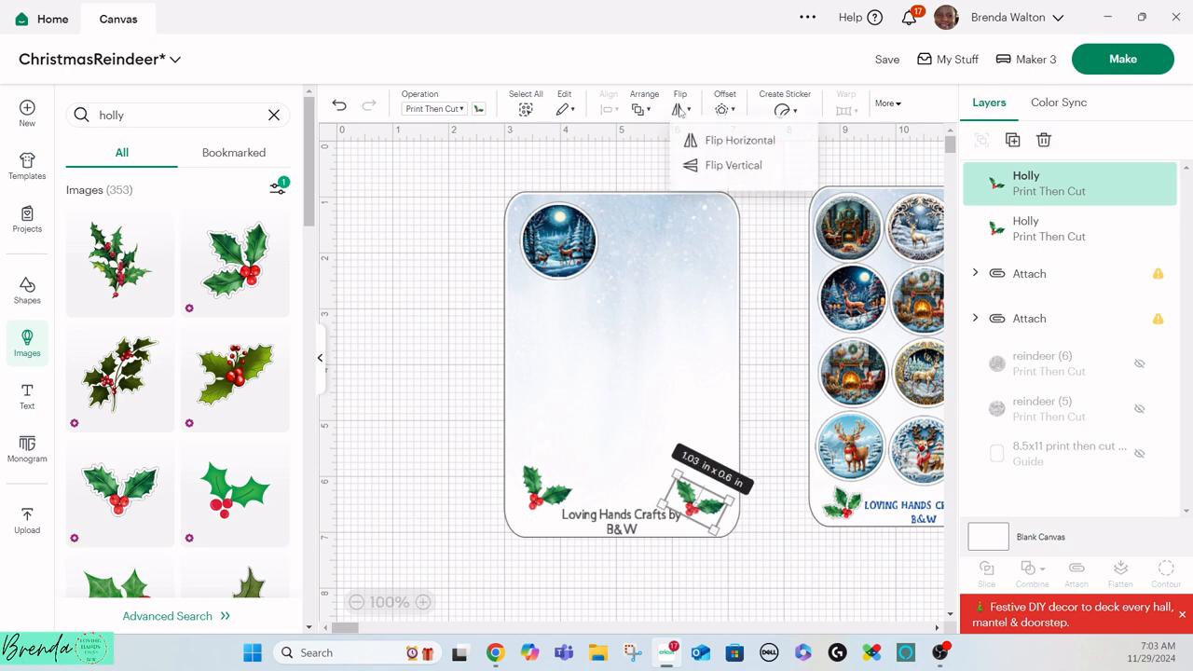
pyautogui.click(699, 144)
pyautogui.click(699, 145)
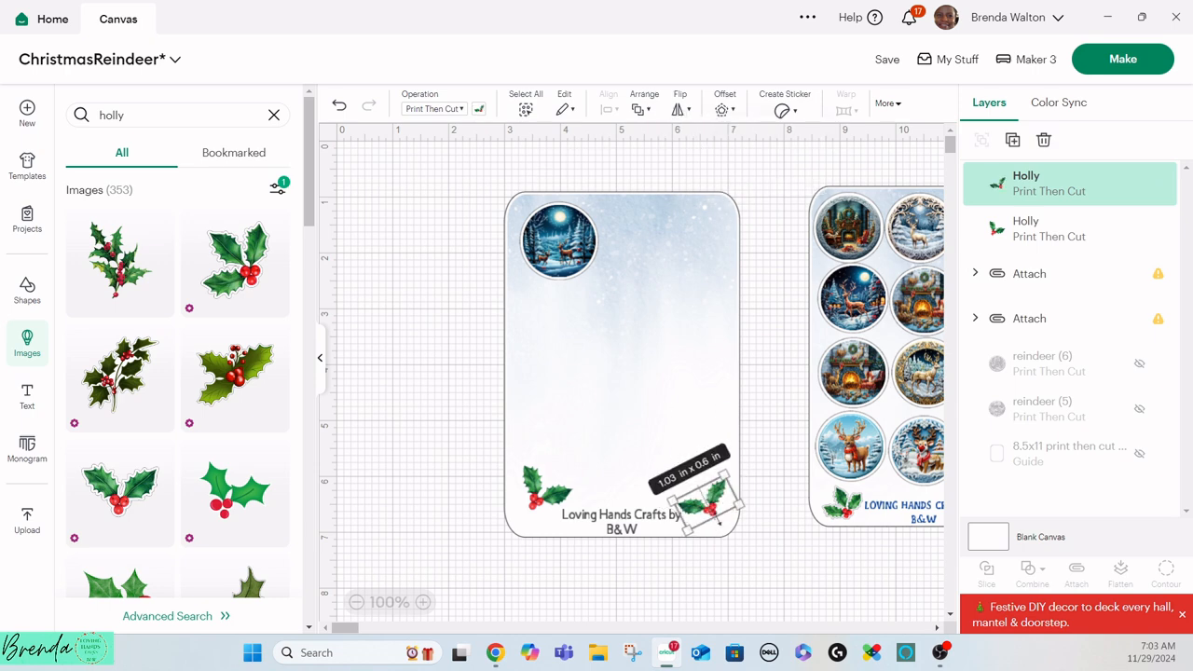
# Step: Try to even out the height and tilt of the two holly sprigs on either side of the shop name
pyautogui.click(550, 503)
pyautogui.moveTo(550, 503); pyautogui.dragTo(542, 524)
pyautogui.click(703, 518)
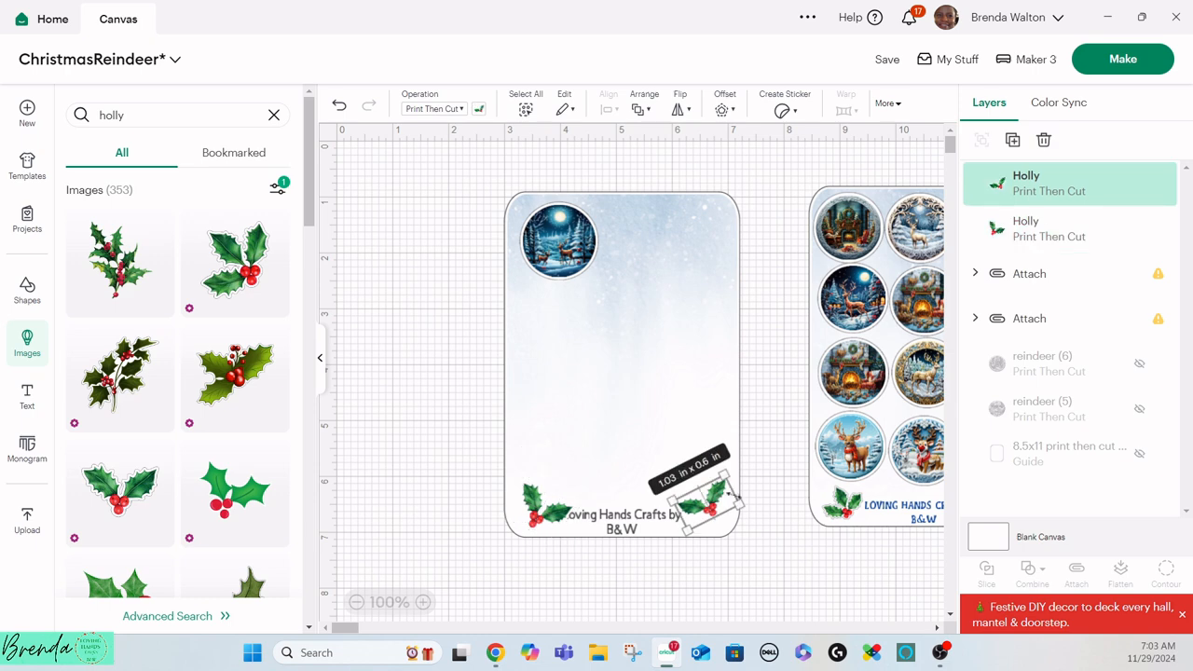
pyautogui.moveTo(753, 507); pyautogui.dragTo(750, 491)
pyautogui.click(764, 550)
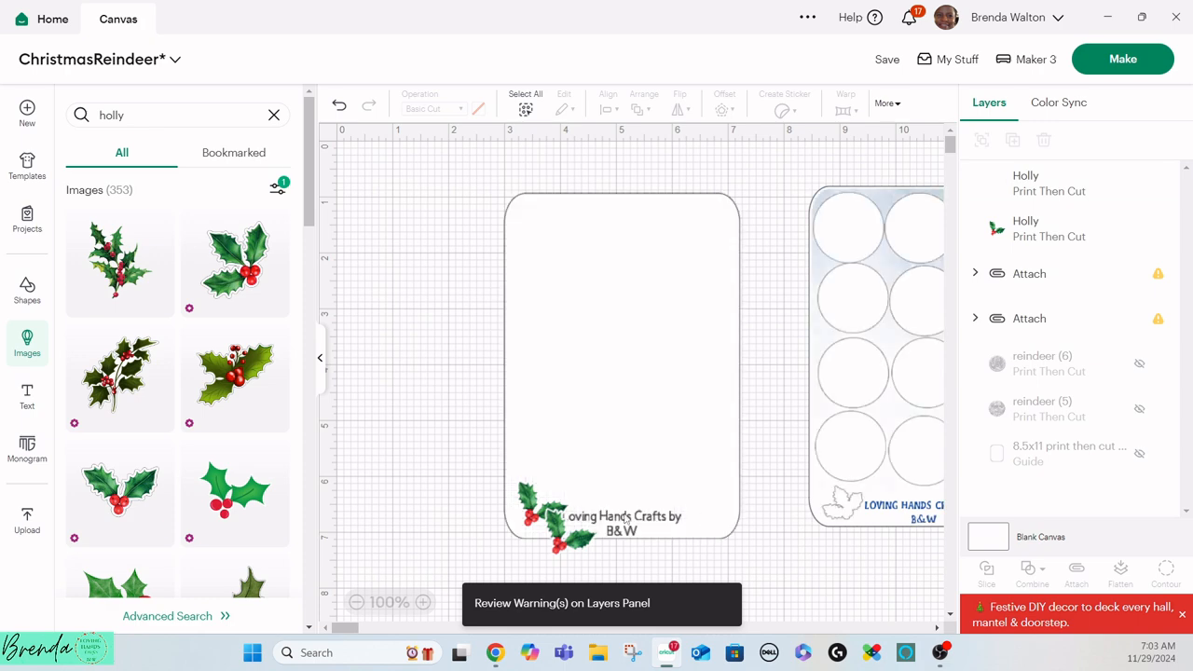
# Step: Place the holly copy in the background's lower-right corner, turned to mirror the first, and balance both sprigs around the shop name
pyautogui.moveTo(571, 550); pyautogui.dragTo(715, 511)
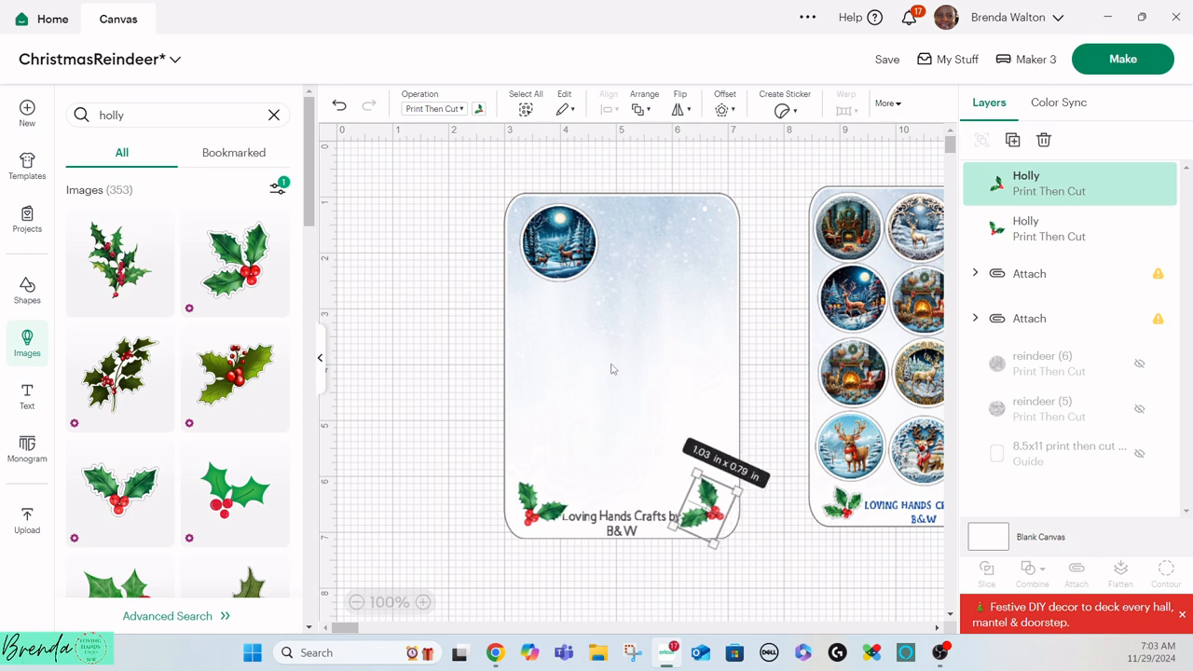
pyautogui.click(472, 422)
pyautogui.click(545, 522)
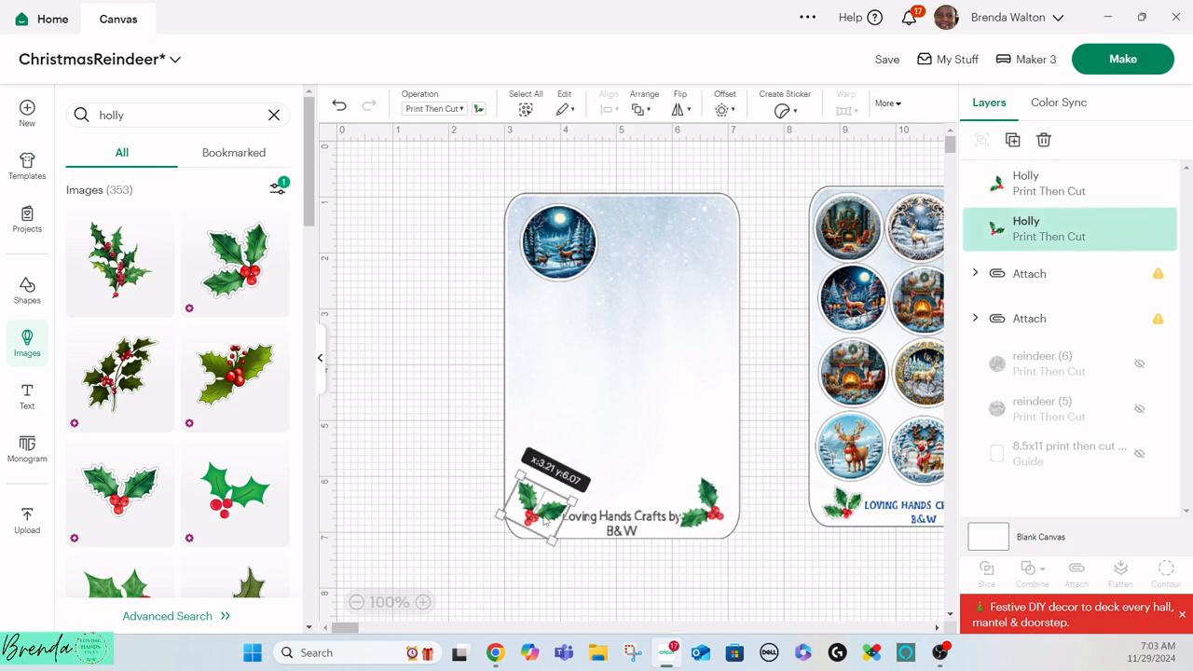
pyautogui.moveTo(545, 522); pyautogui.dragTo(539, 513)
pyautogui.click(704, 508)
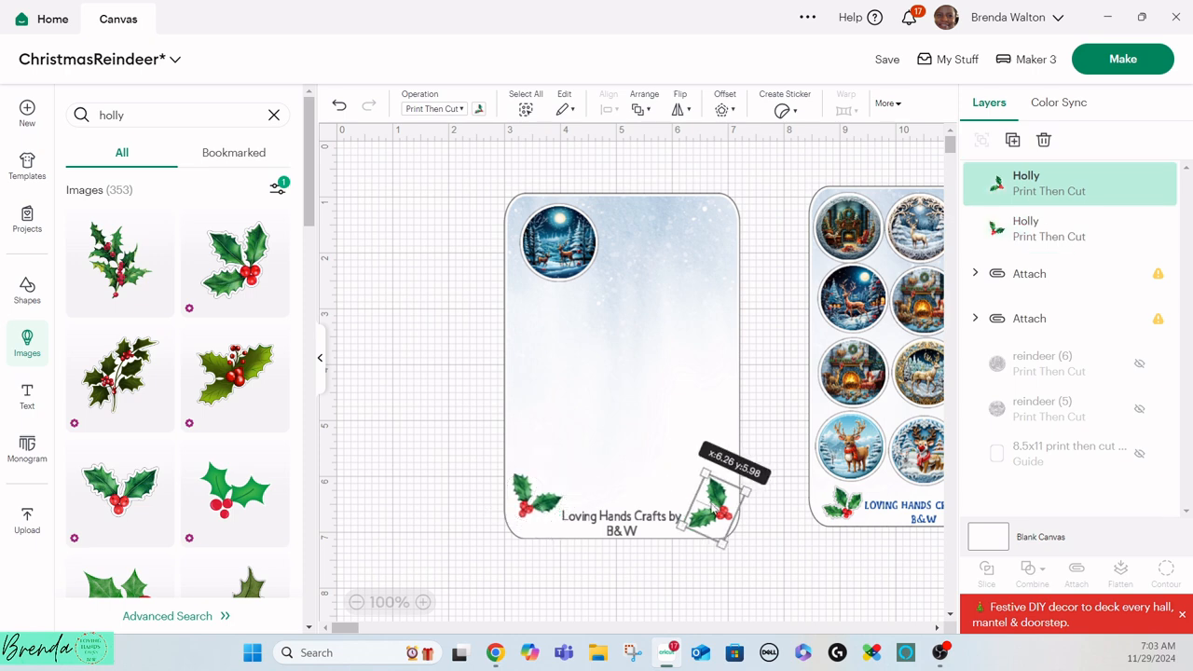
pyautogui.moveTo(537, 503); pyautogui.dragTo(528, 513)
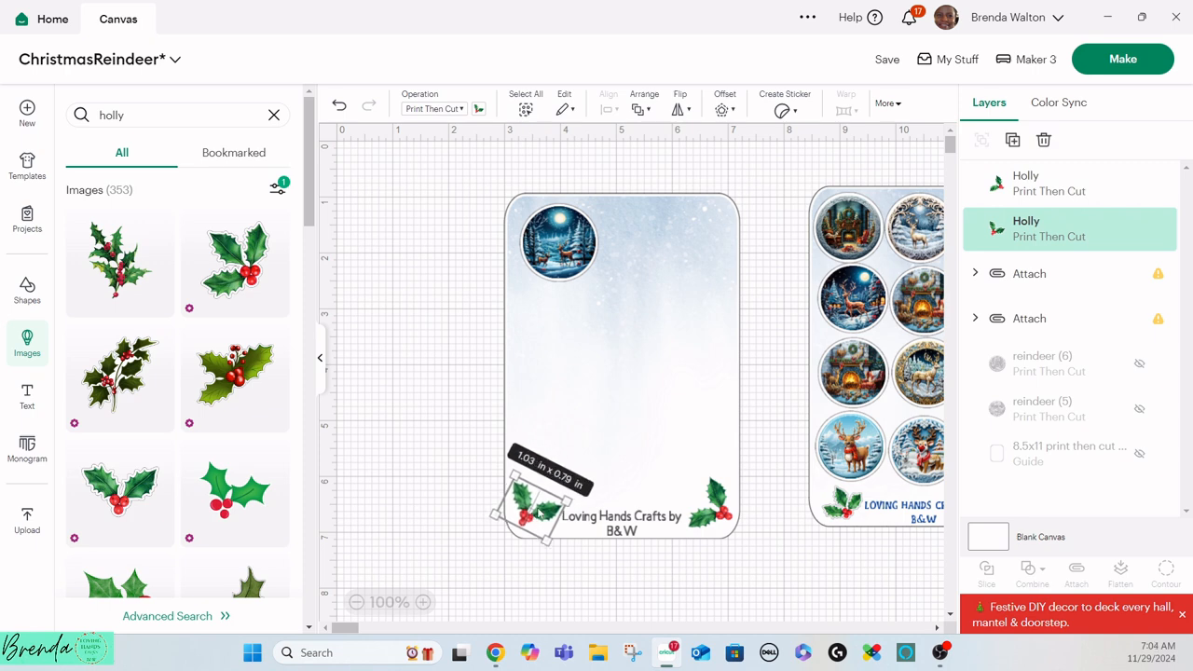
# Step: Turn the lower-left holly into a Kiss Cut sticker with no border
pyautogui.click(423, 602)
pyautogui.click(422, 601)
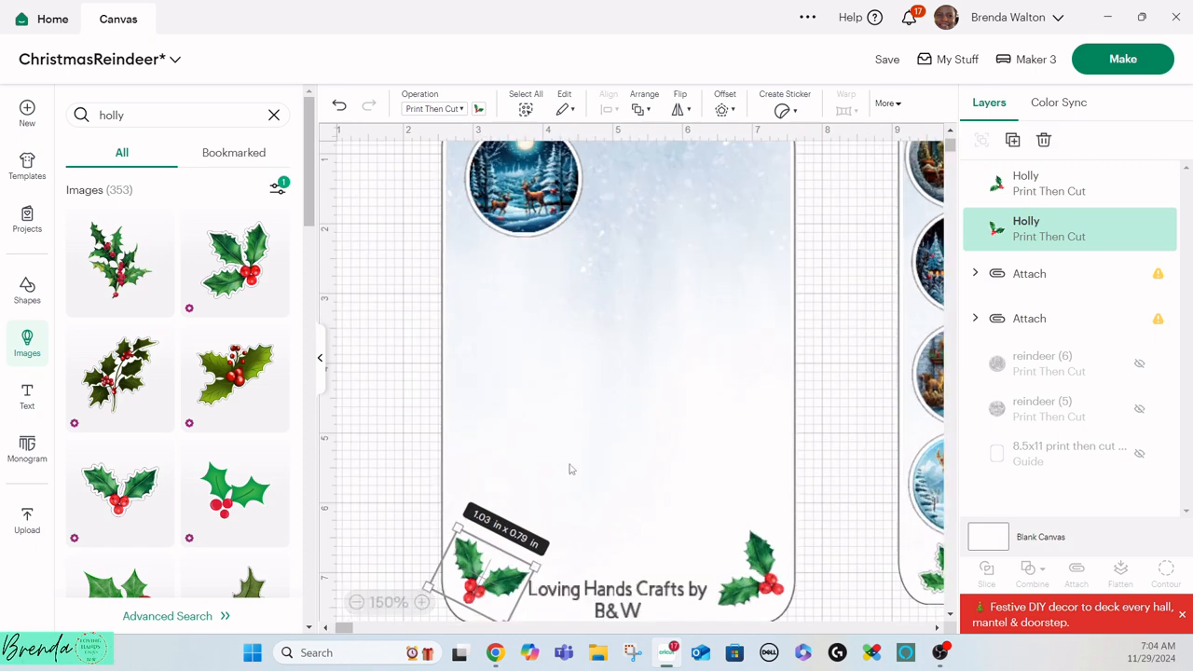
pyautogui.click(781, 112)
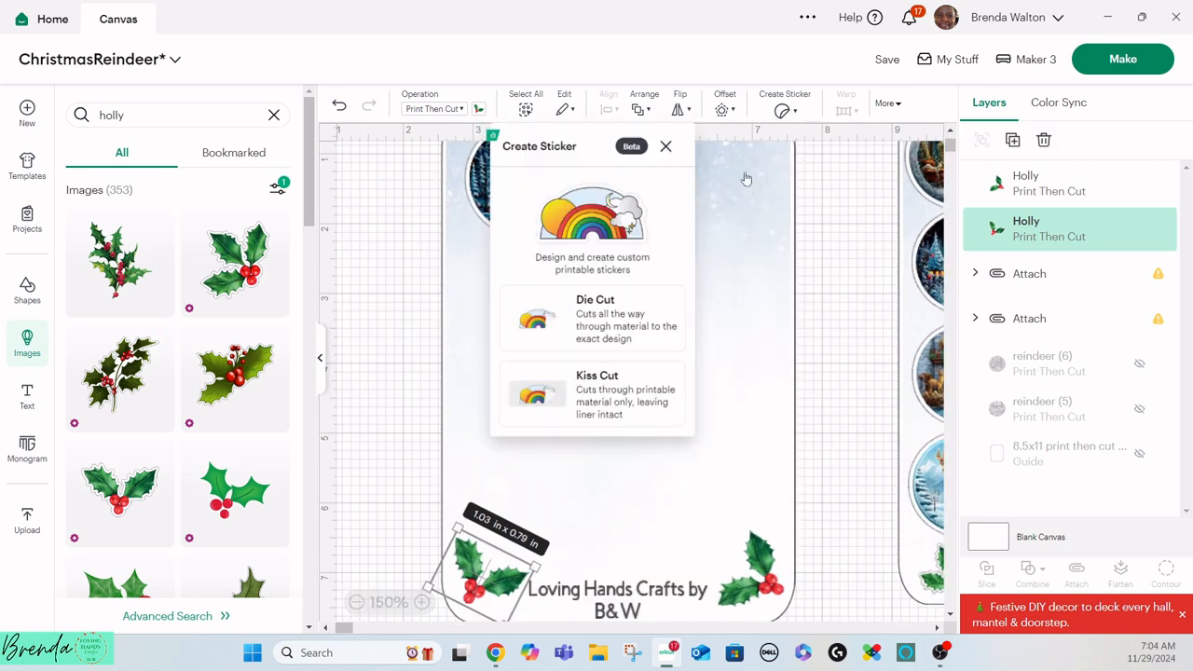
pyautogui.click(630, 402)
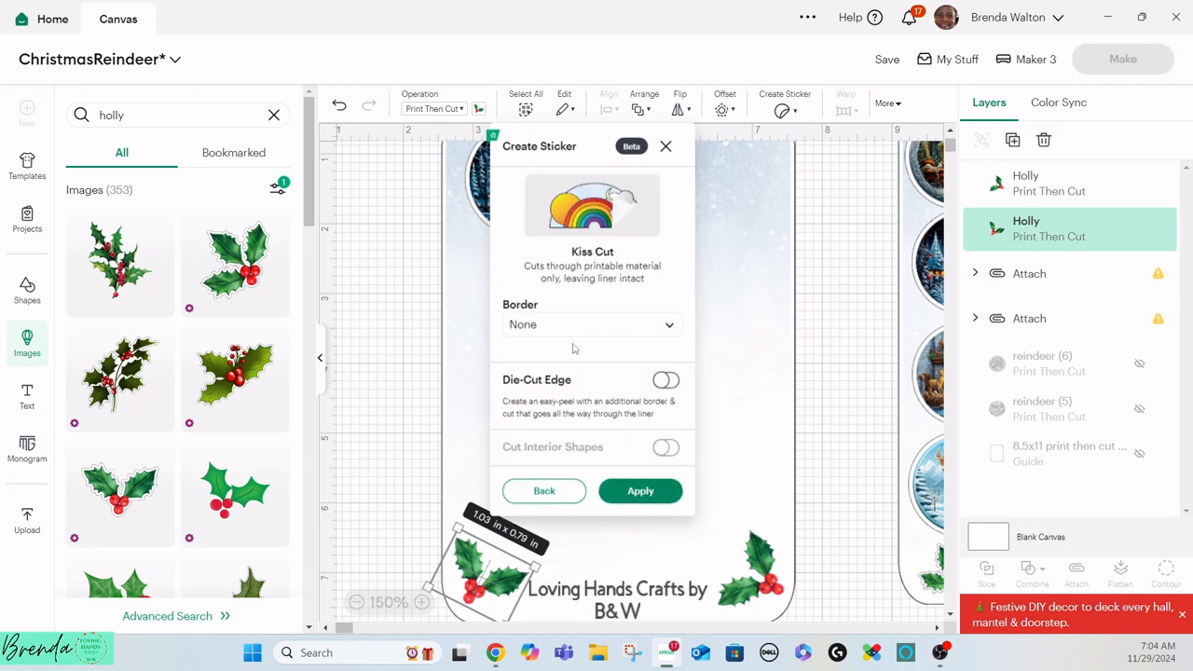
pyautogui.click(653, 497)
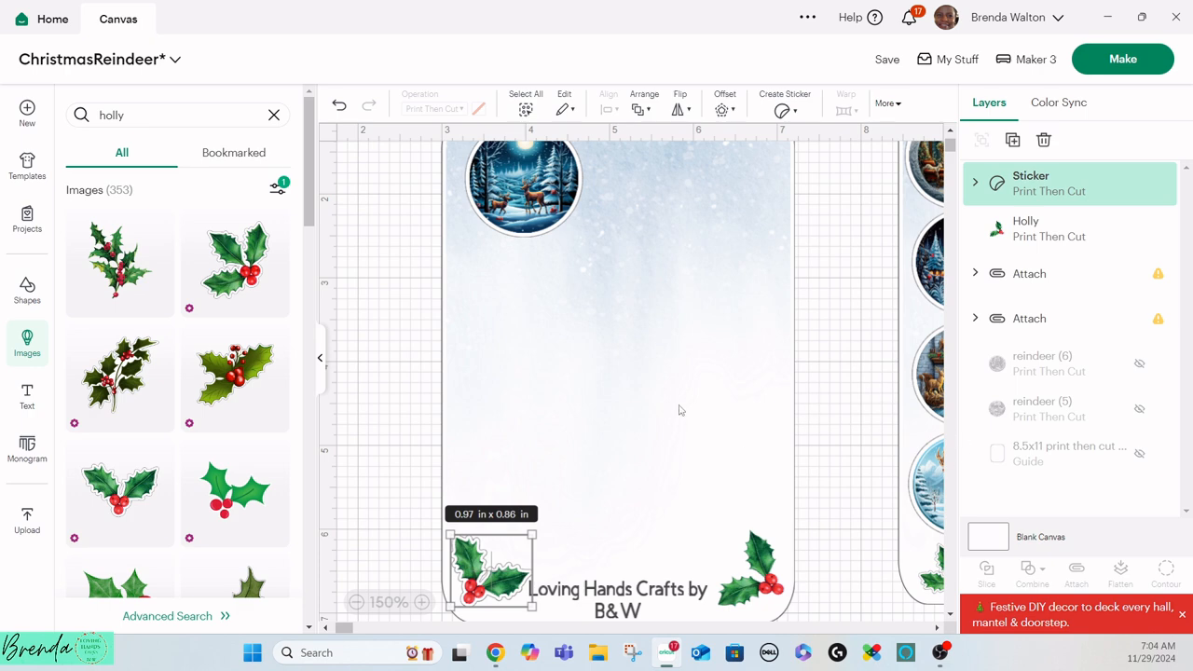
# Step: Delete the attached practice sheet with the single reindeer circle, keeping the finished sample sheet
pyautogui.click(625, 382)
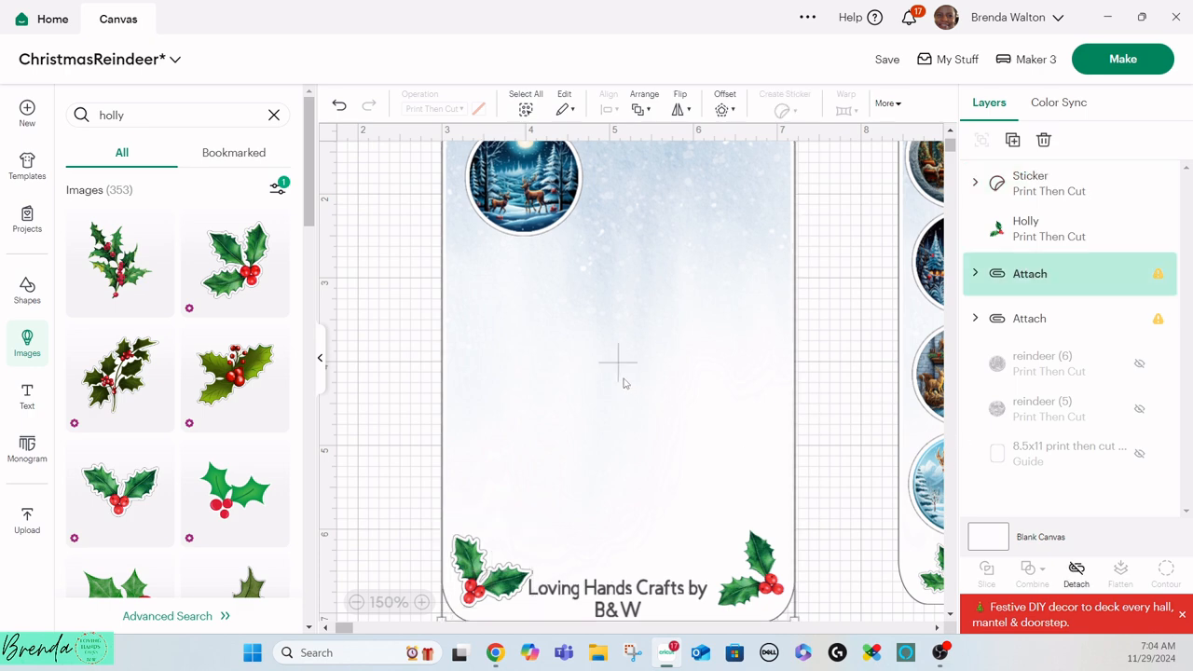
pyautogui.scroll(2, 633, 354)
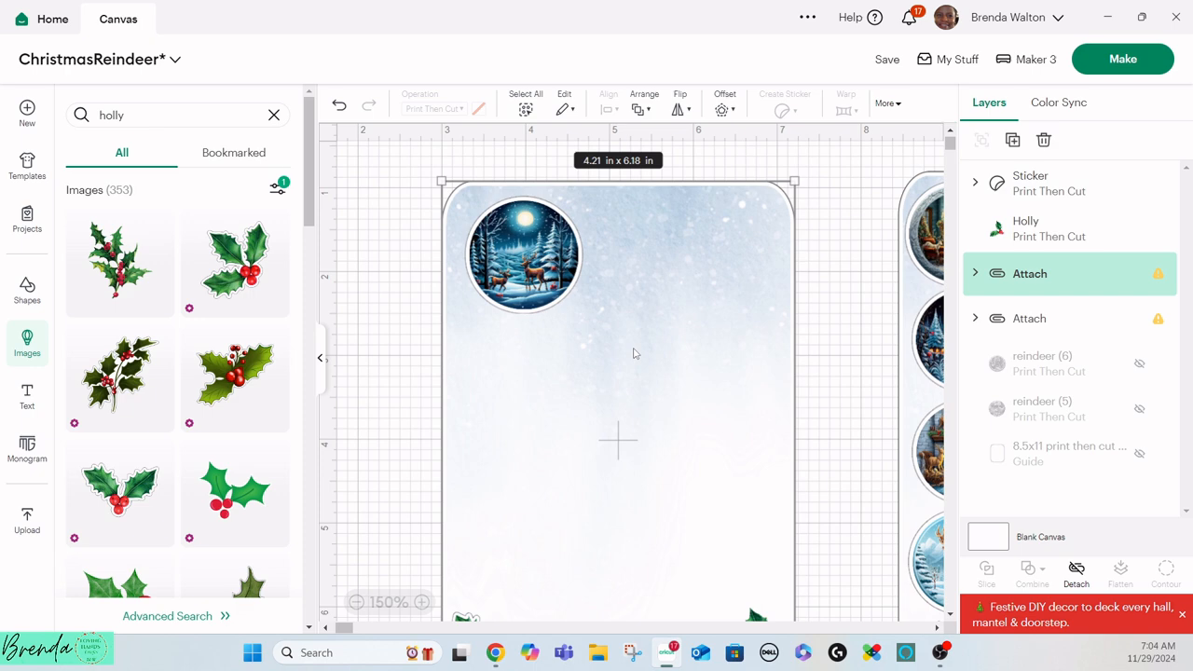
pyautogui.click(320, 353)
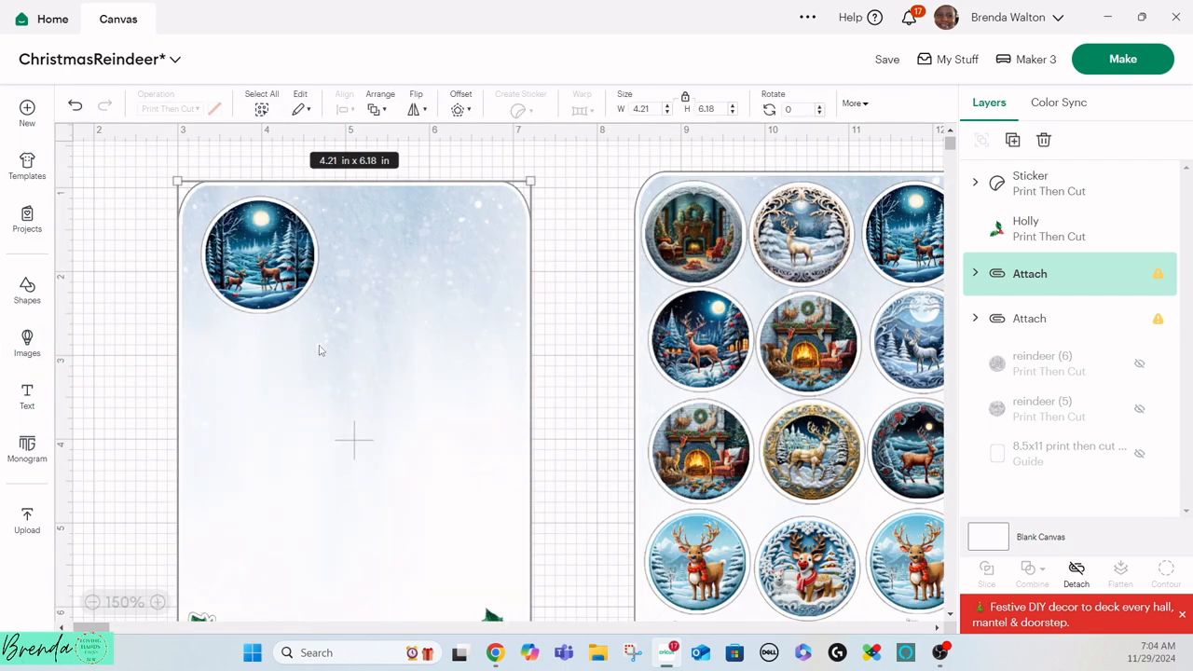
pyautogui.scroll(-3, 390, 326)
pyautogui.scroll(3, 389, 326)
pyautogui.press('Delete')
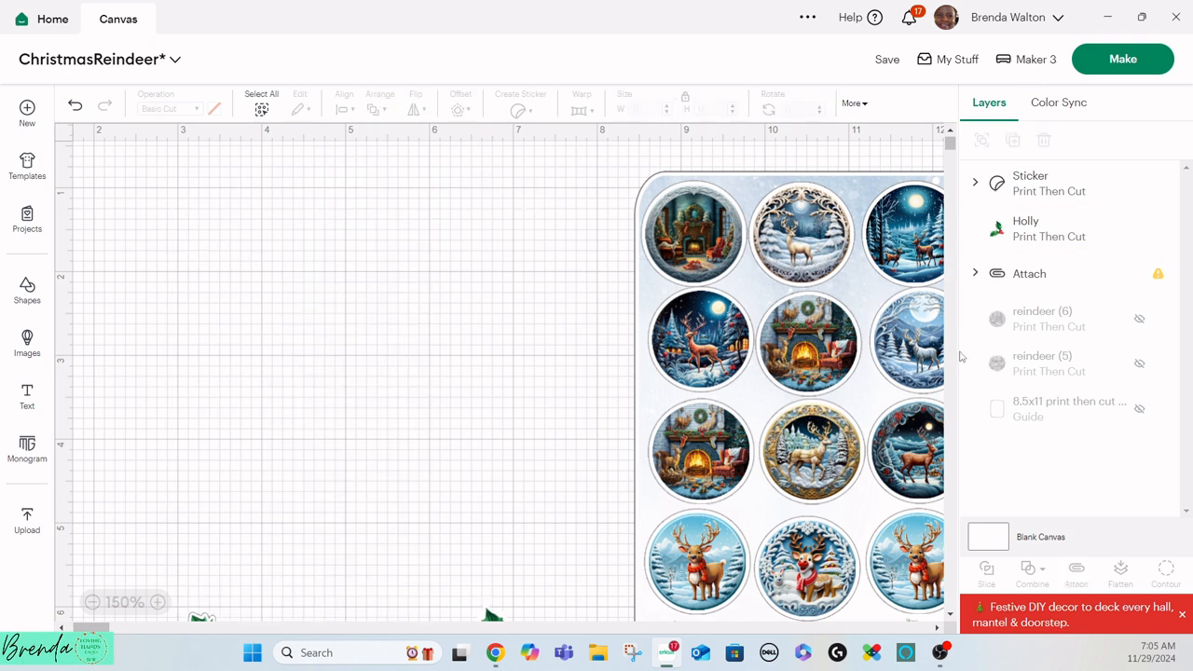
# Step: Delete the two leftover holly sprigs from the canvas
pyautogui.scroll(-3, 443, 354)
pyautogui.click(487, 499)
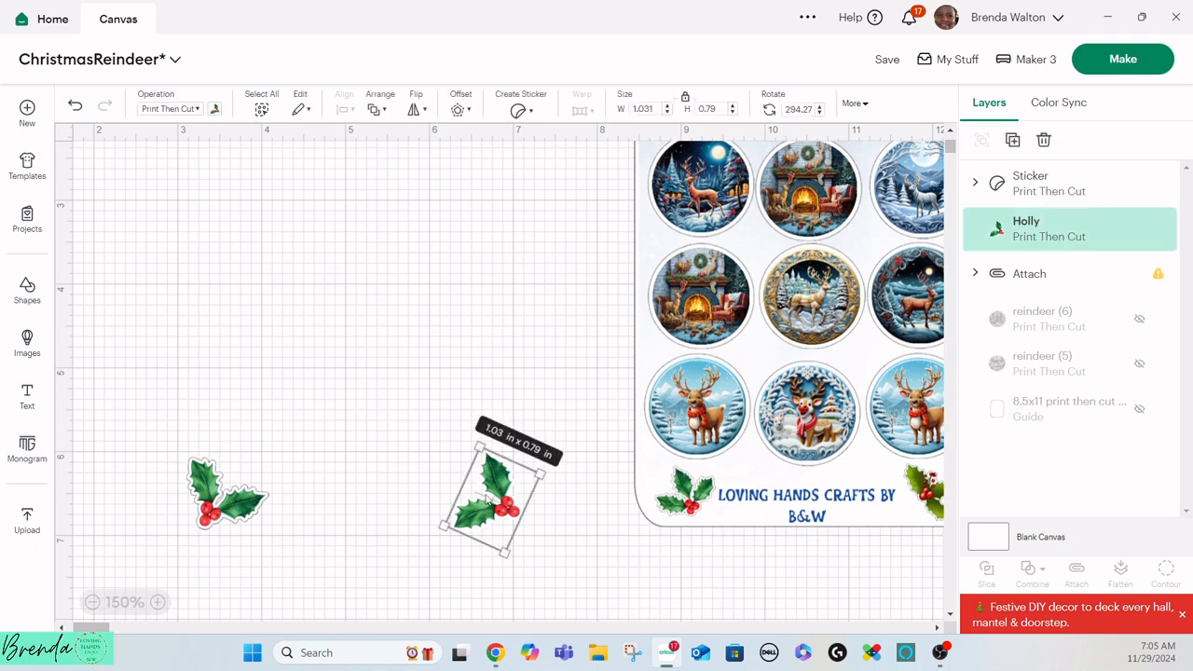
pyautogui.press('Delete')
pyautogui.click(238, 511)
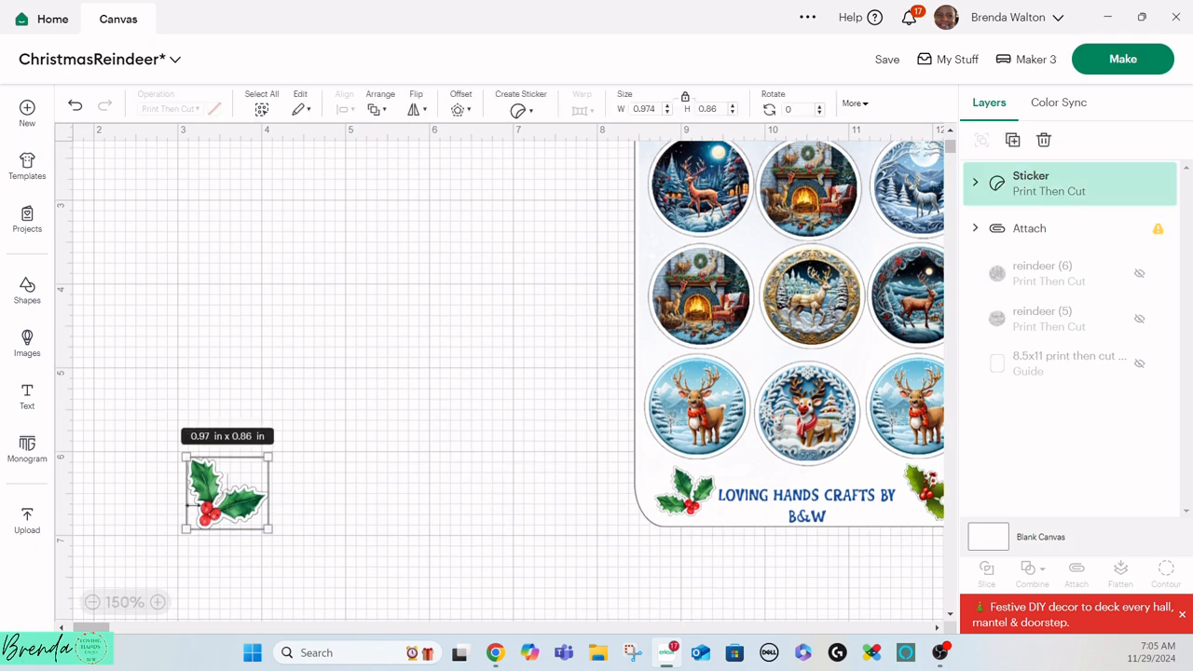
pyautogui.press('Delete')
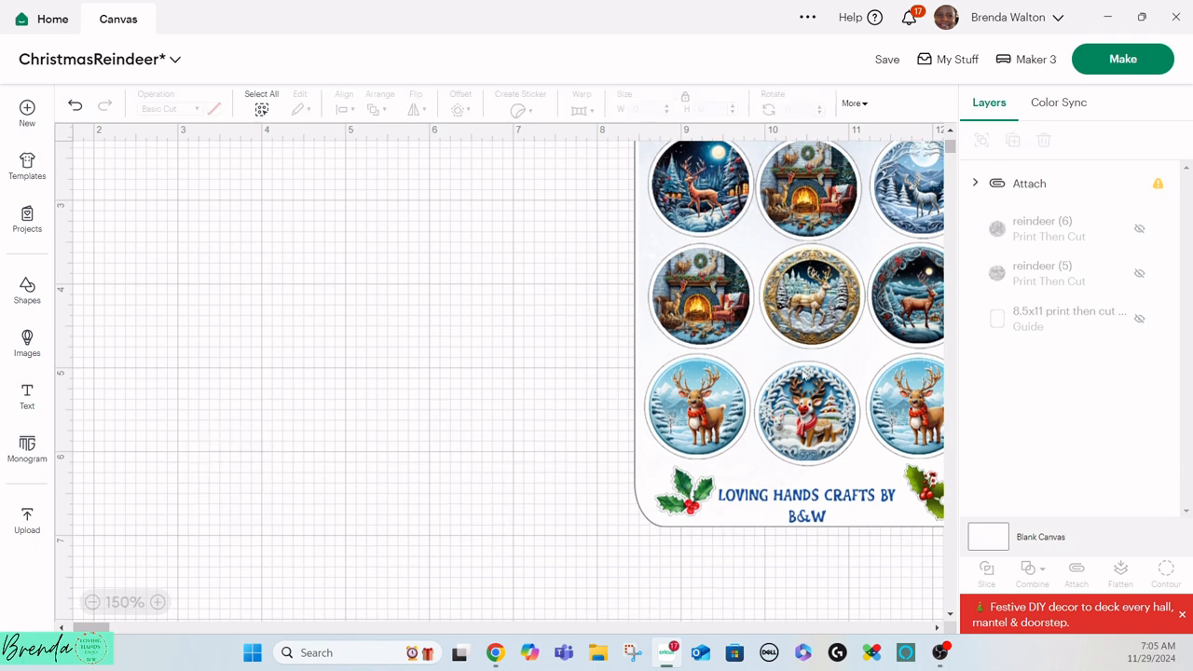
# Step: Move the finished sticker sheet over to the canvas's left-hand area so all of it is in view
pyautogui.click(742, 326)
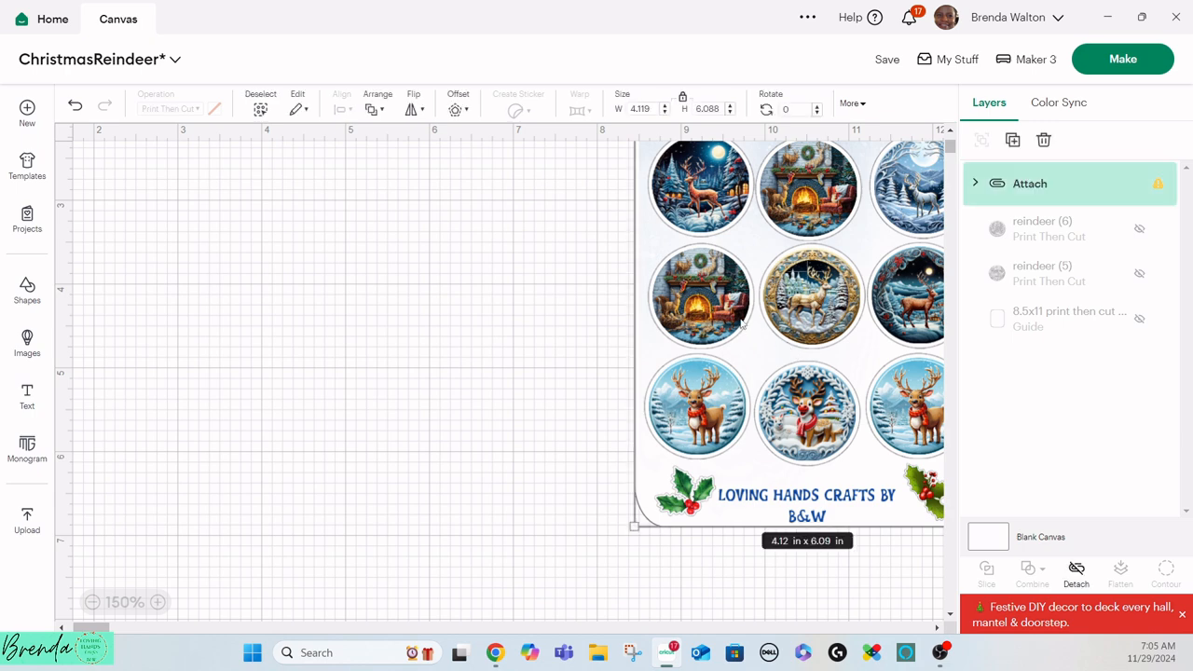
pyautogui.click(92, 602)
pyautogui.click(92, 602)
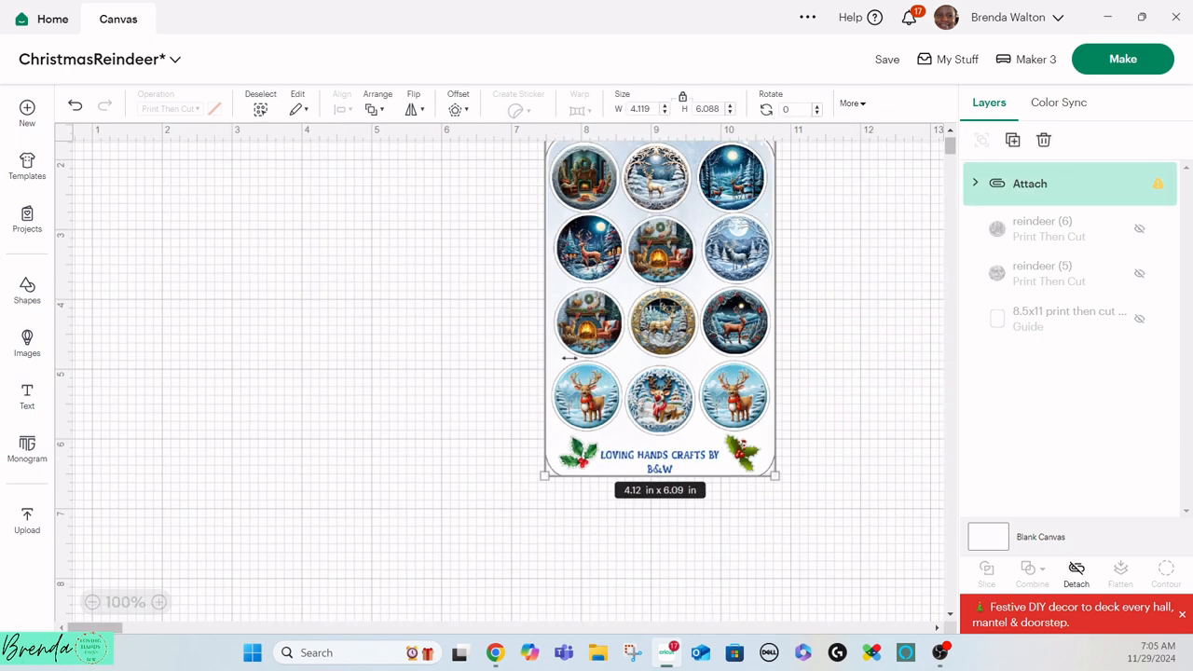
pyautogui.moveTo(574, 367); pyautogui.dragTo(301, 388)
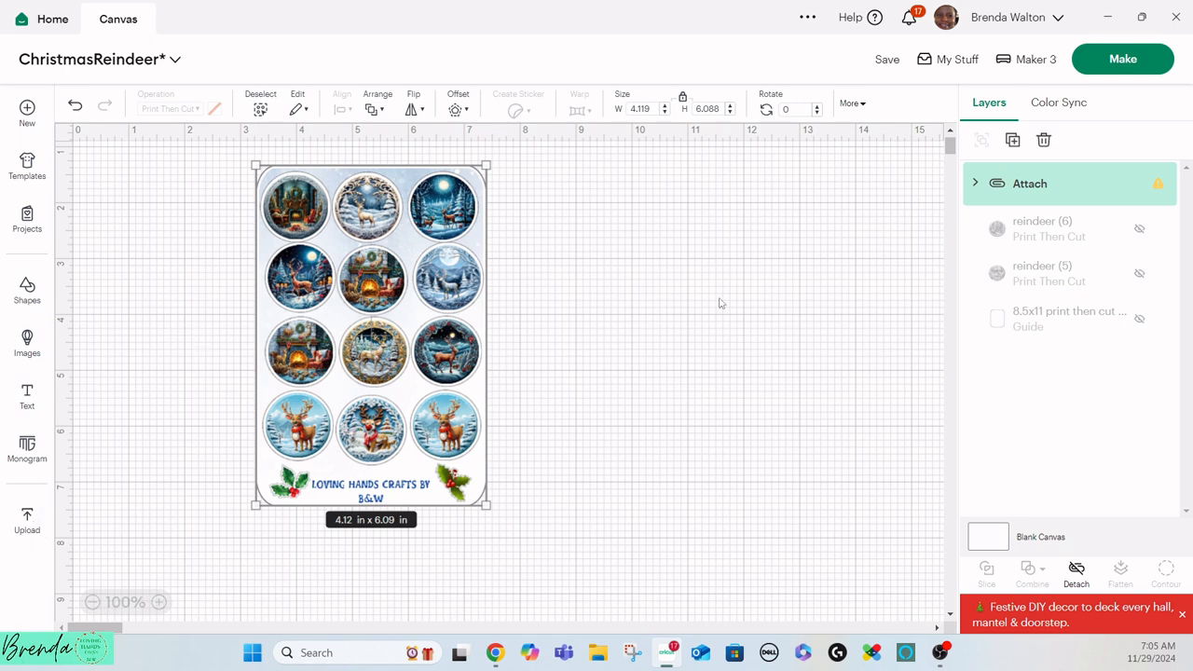
# Step: Show the 8.5x11 print then cut guide and position it on the canvas beside the sticker sheet
pyautogui.click(1139, 321)
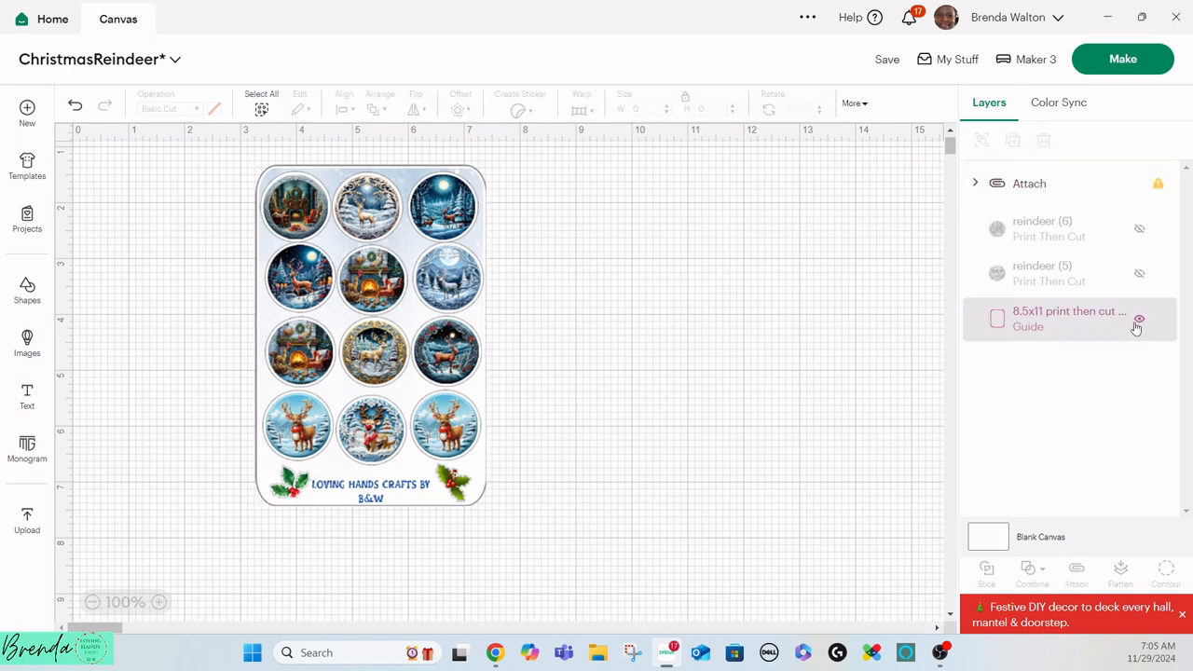
pyautogui.click(374, 347)
pyautogui.moveTo(373, 346); pyautogui.dragTo(217, 372)
pyautogui.click(524, 366)
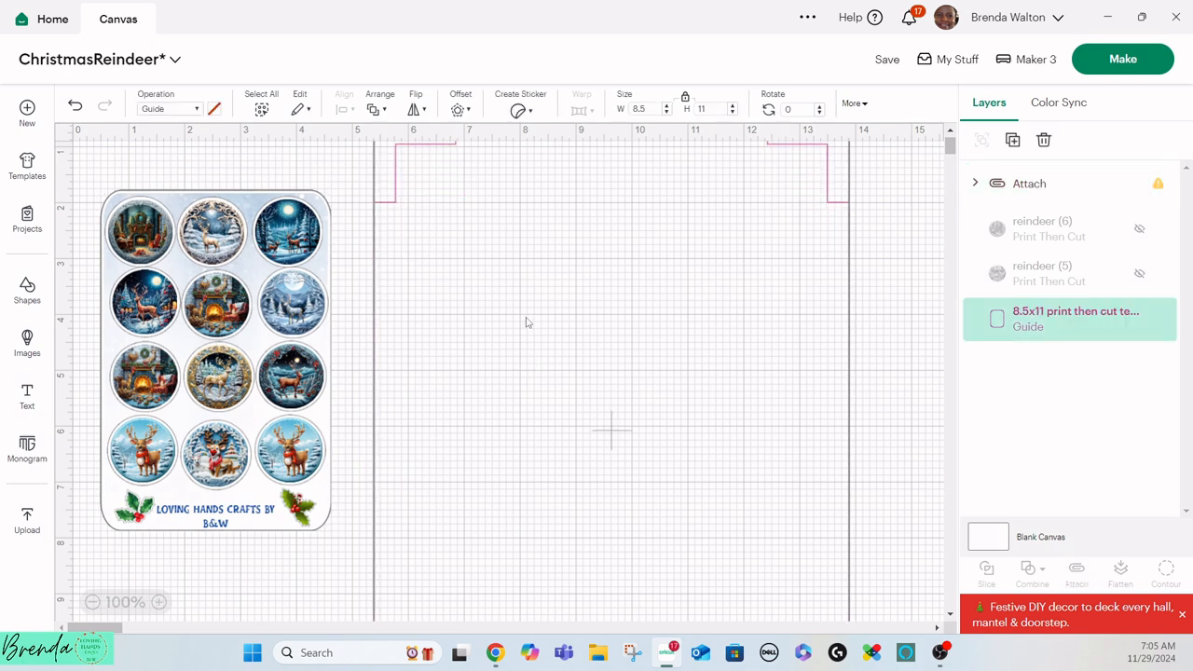
pyautogui.moveTo(518, 361); pyautogui.dragTo(526, 352)
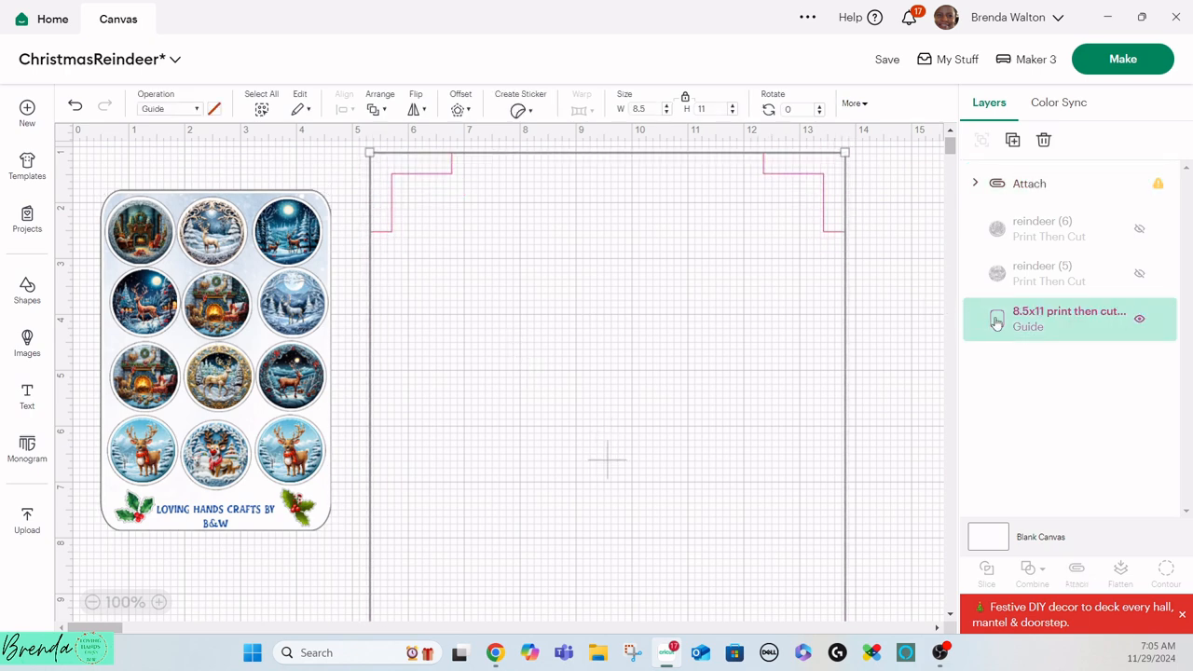
# Step: Review the sticker layers in the attached sheet and rotate the whole sheet to 90 degrees
pyautogui.click(277, 332)
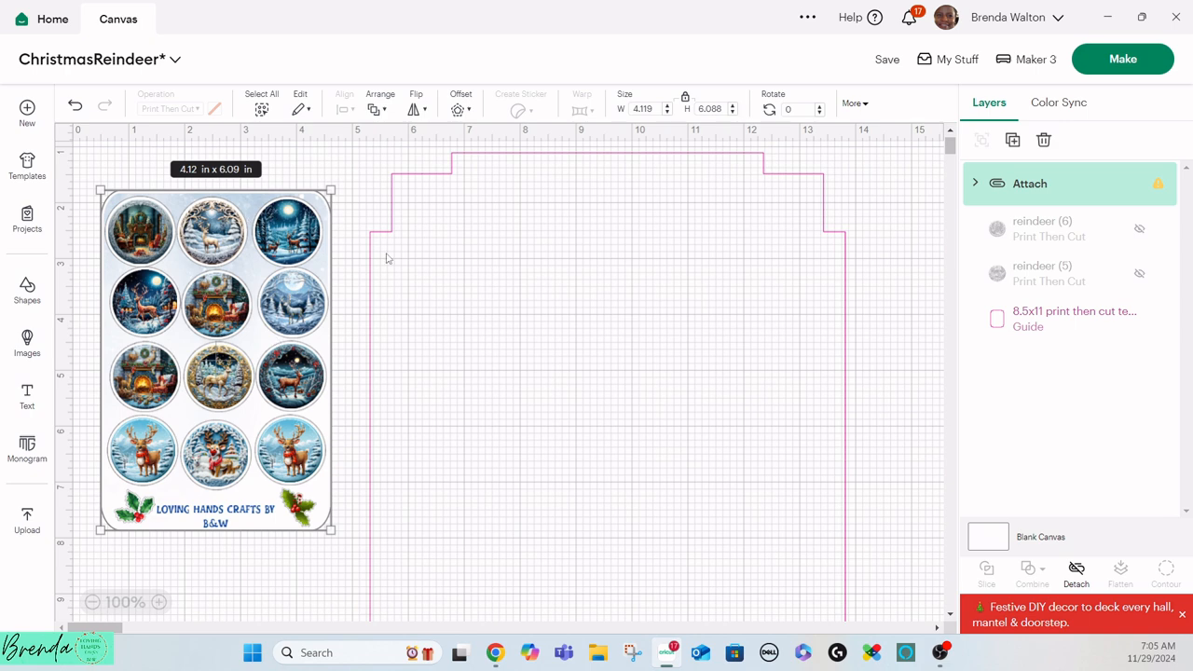
pyautogui.click(975, 184)
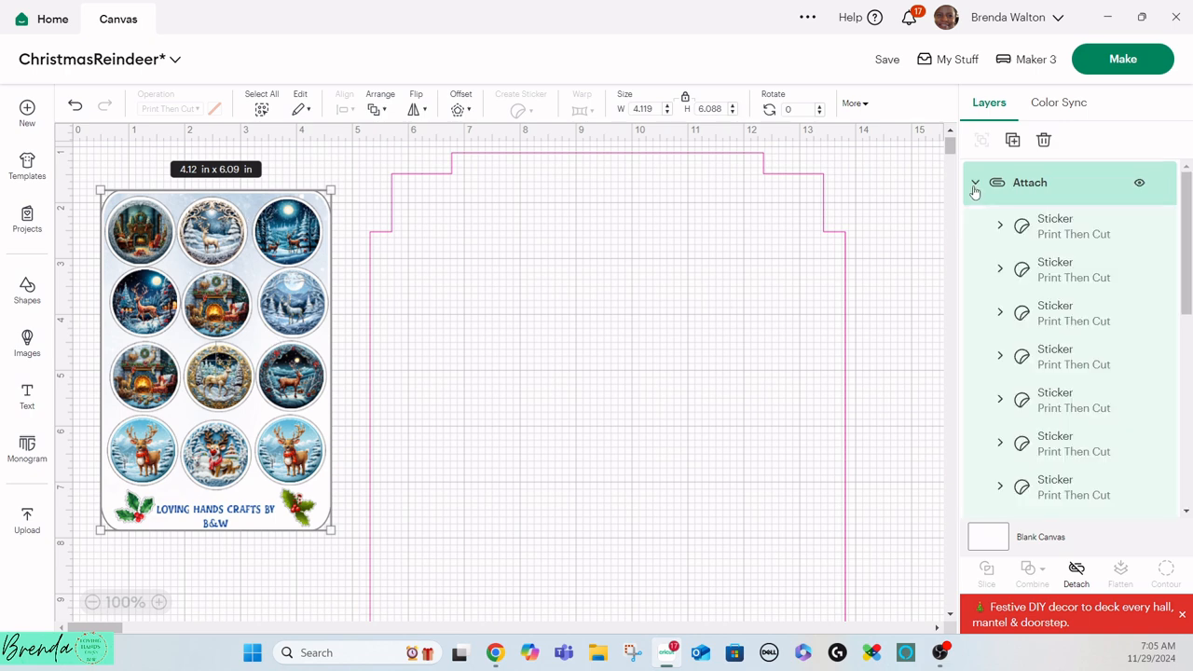
pyautogui.scroll(-5, 1041, 261)
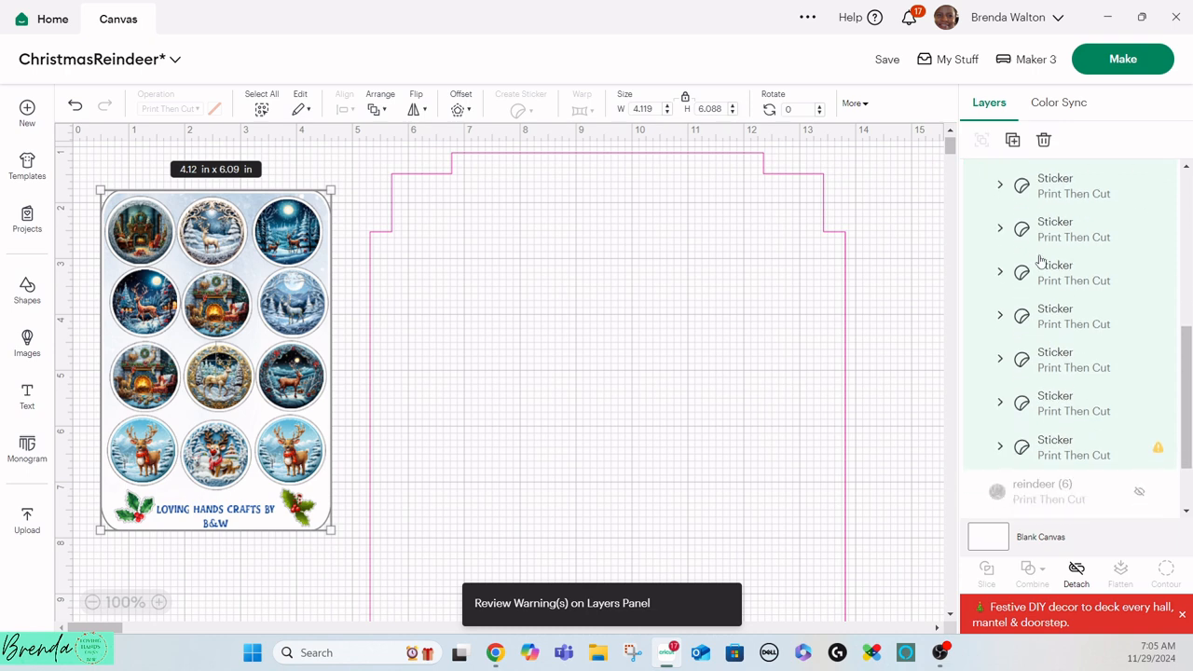
pyautogui.scroll(-2, 1041, 261)
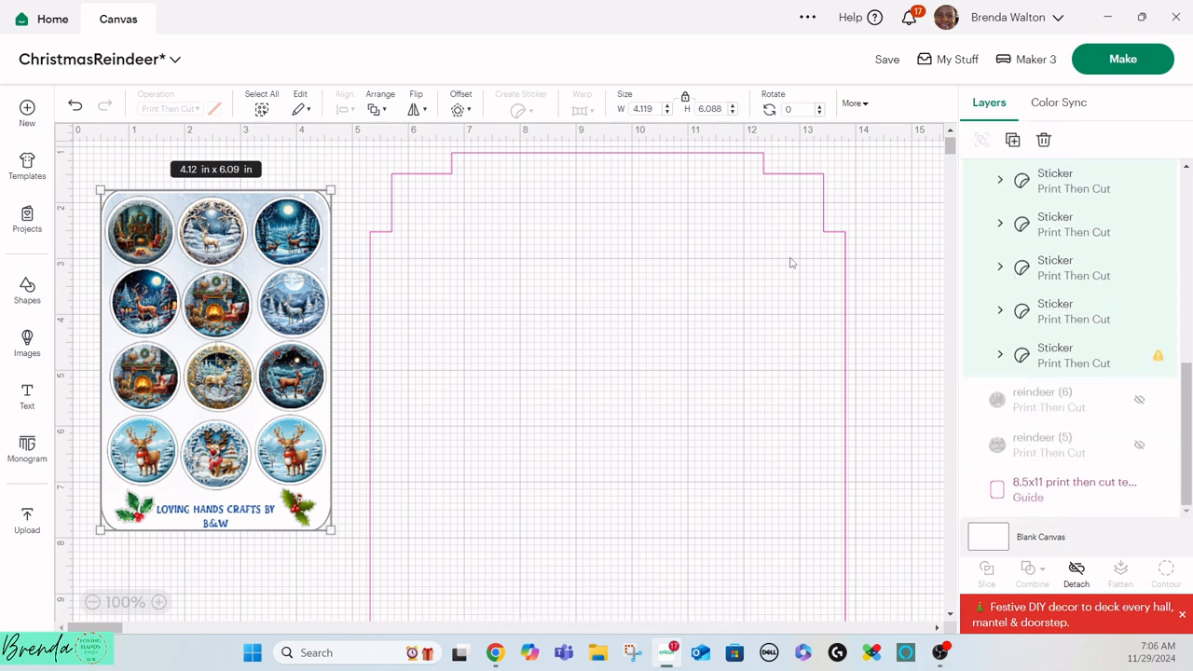
pyautogui.click(794, 110)
pyautogui.press('Return')
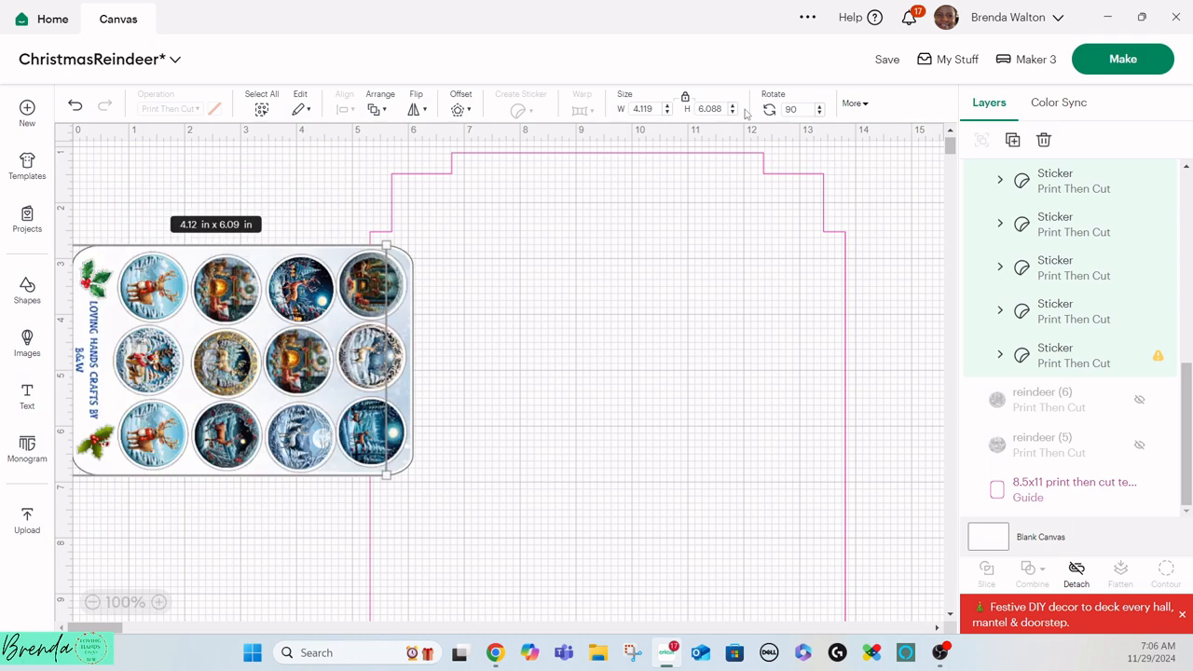
# Step: Place the rotated sticker sheet inside the upper half of the 8.5x11 guide
pyautogui.click(708, 319)
pyautogui.moveTo(214, 309); pyautogui.dragTo(575, 250)
pyautogui.click(575, 250)
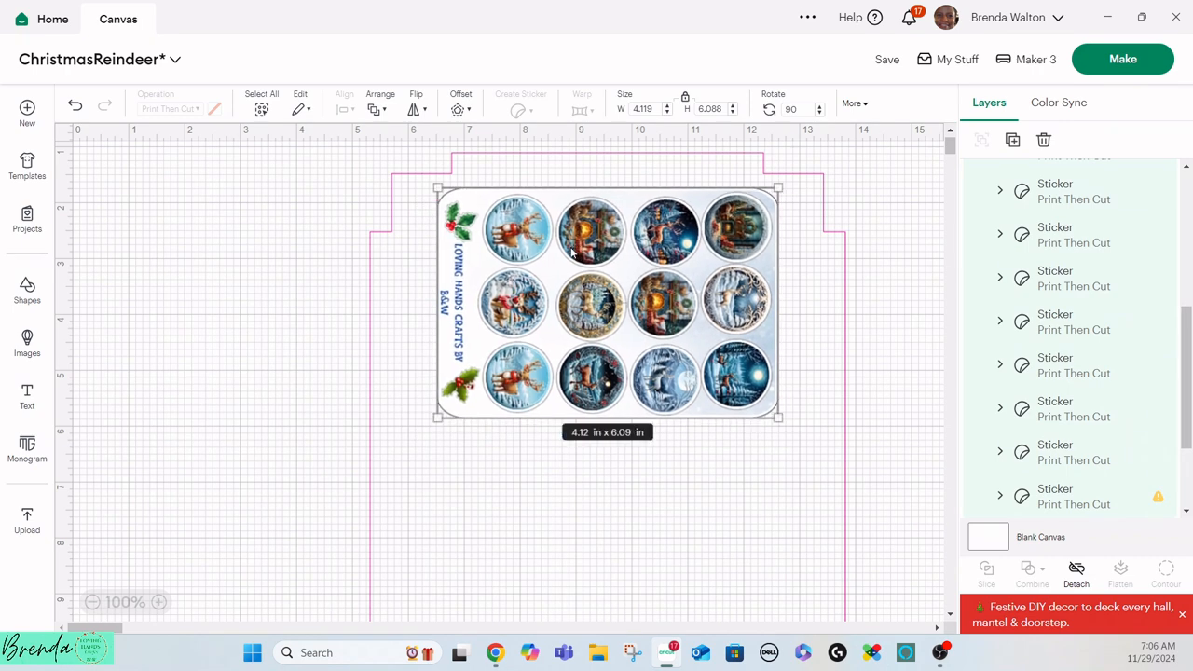
# Step: Duplicate the rotated sticker sheet and place the copy below the original within the guide
pyautogui.scroll(-1, 573, 250)
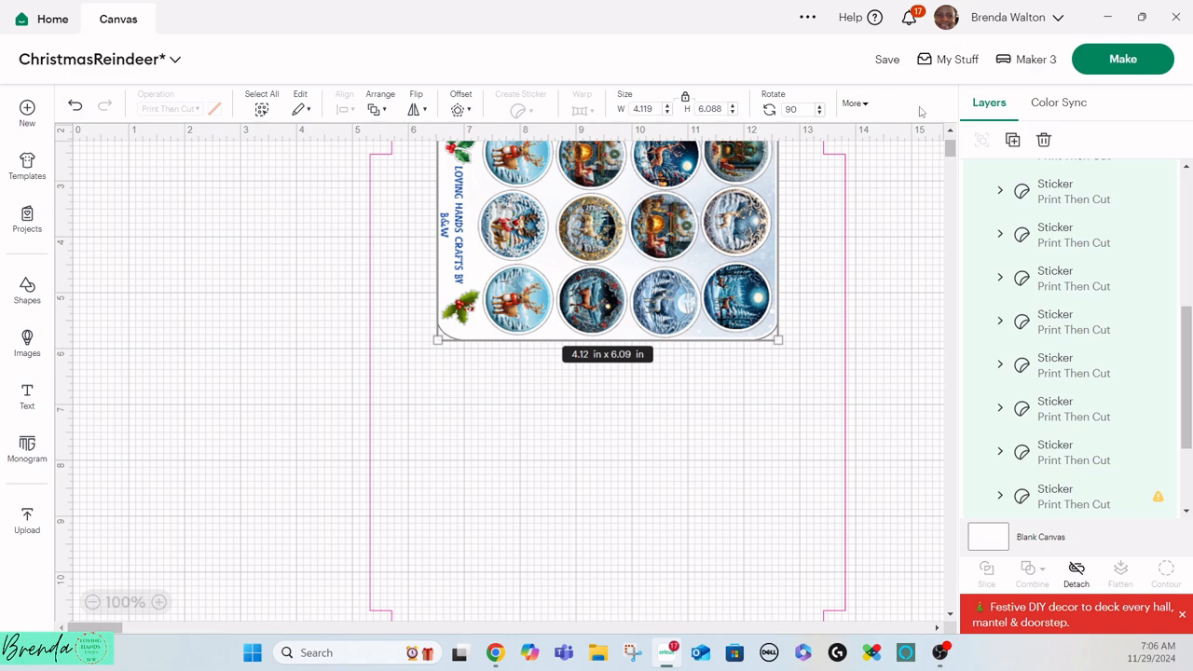
pyautogui.click(1014, 142)
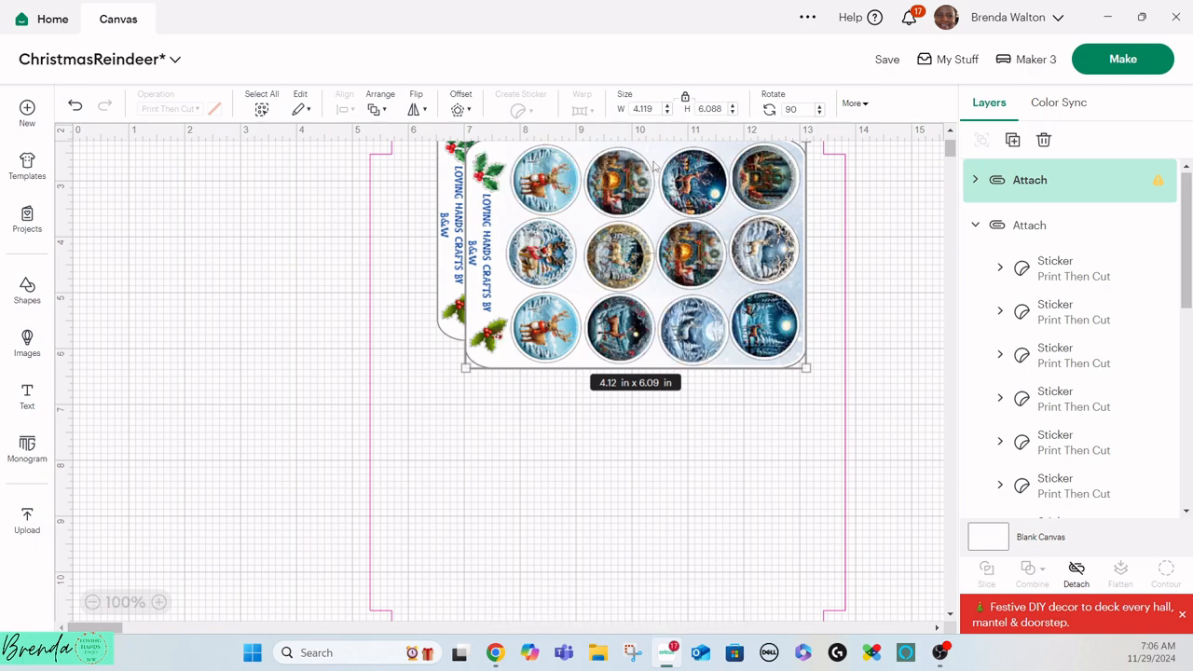
pyautogui.moveTo(654, 167); pyautogui.dragTo(642, 394)
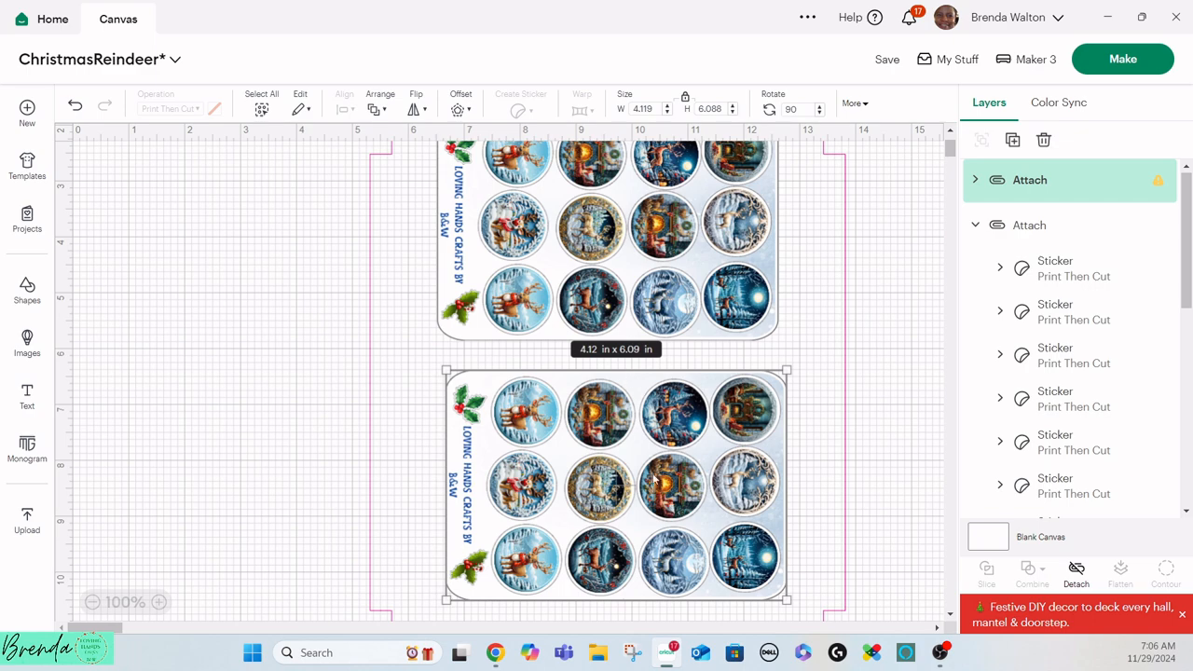
# Step: Nudge both sticker sheets slightly downward to balance their spacing inside the guide's printable outline
pyautogui.scroll(-3, 657, 477)
pyautogui.scroll(3, 662, 472)
pyautogui.scroll(2, 662, 466)
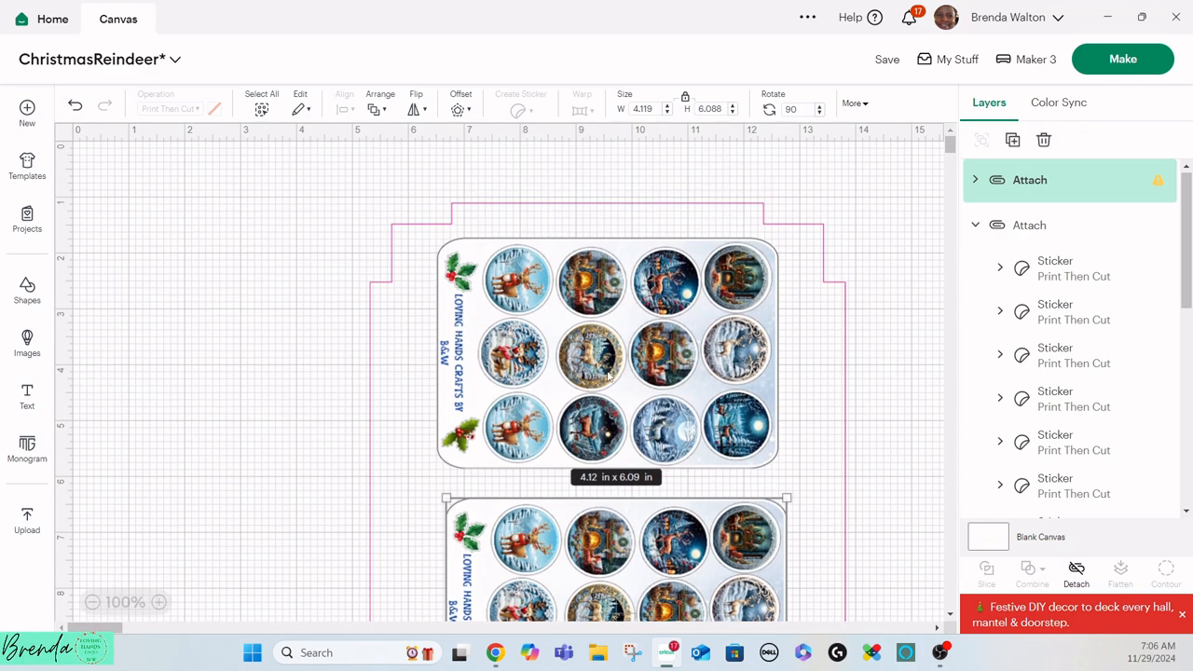
pyautogui.moveTo(600, 377); pyautogui.dragTo(600, 386)
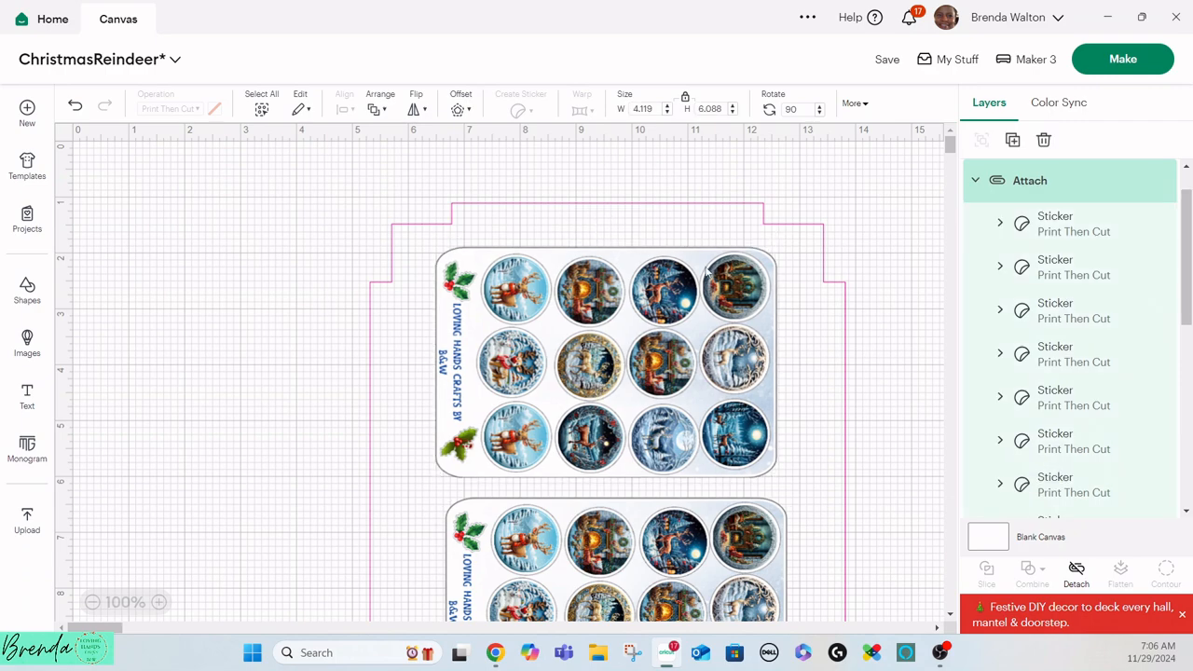
pyautogui.scroll(-2, 740, 399)
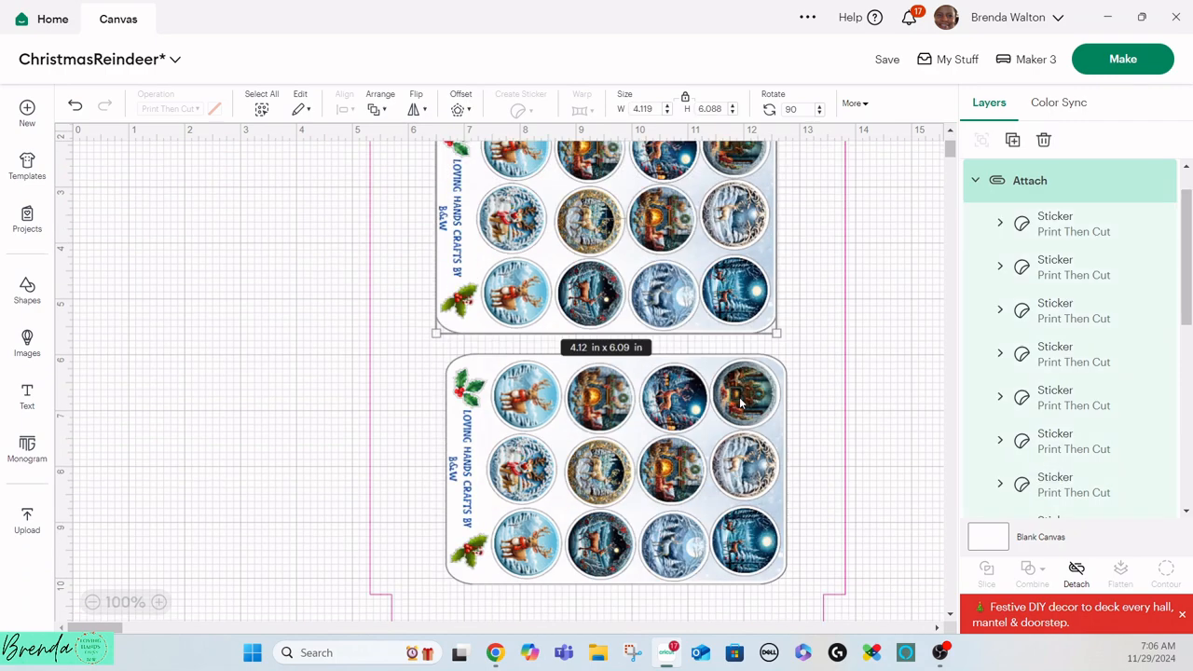
pyautogui.scroll(-1, 692, 478)
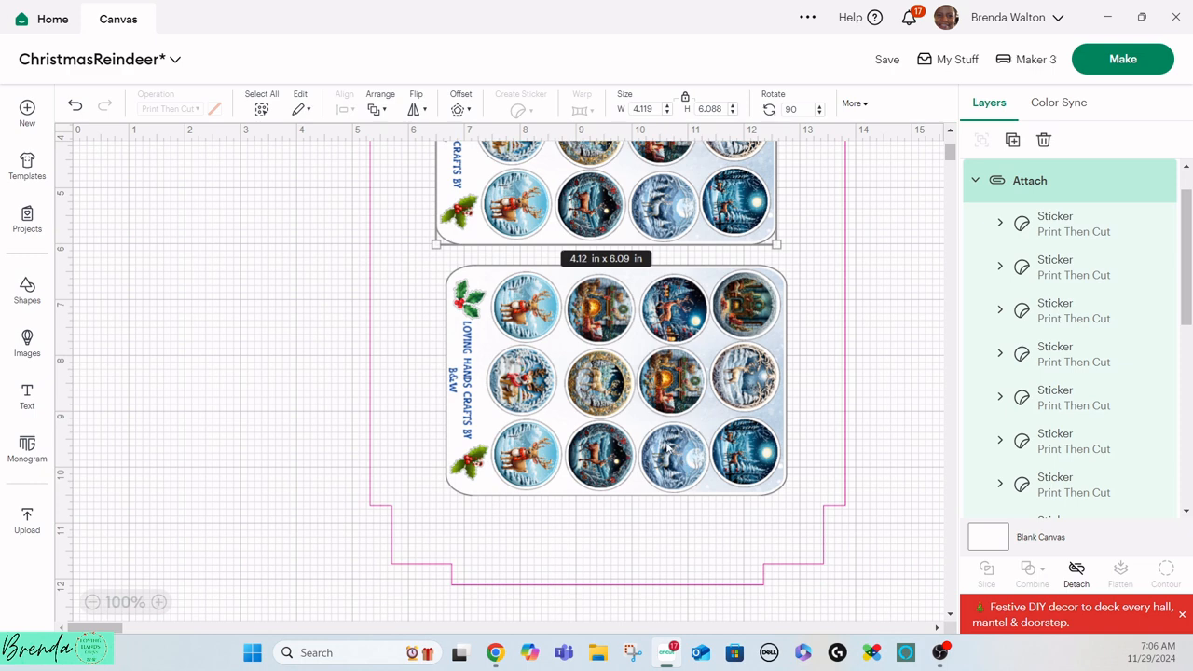
pyautogui.moveTo(661, 434); pyautogui.dragTo(660, 441)
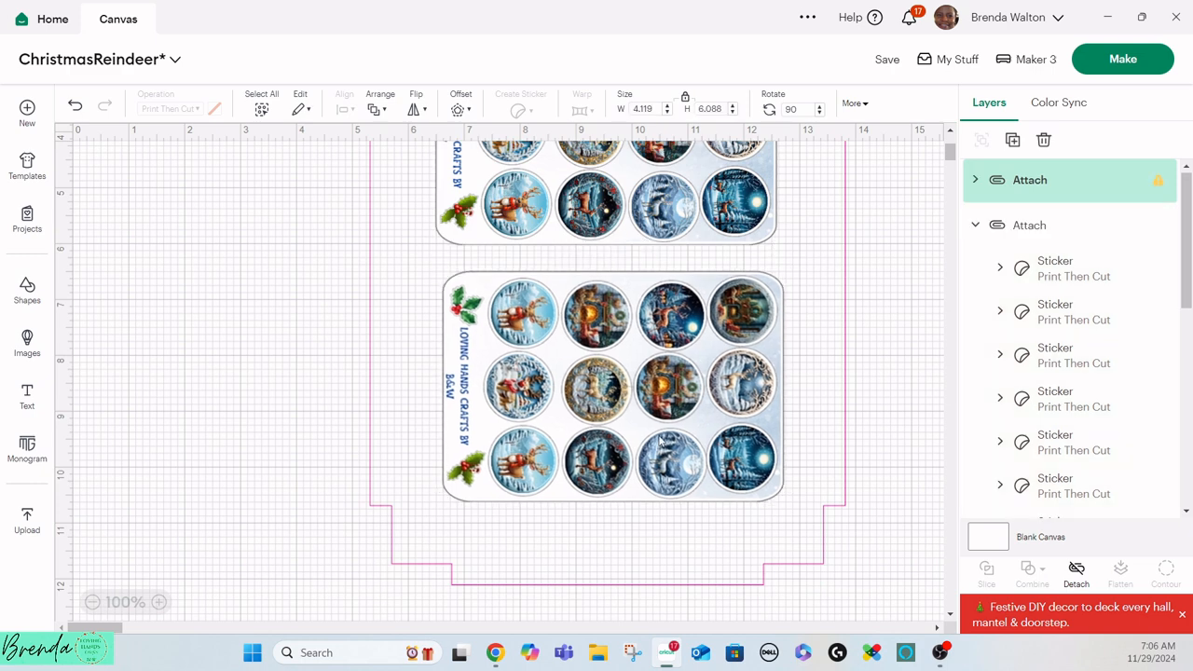
# Step: Hide the 8.5x11 guide and attach the two sticker sheets to each other
pyautogui.click(401, 414)
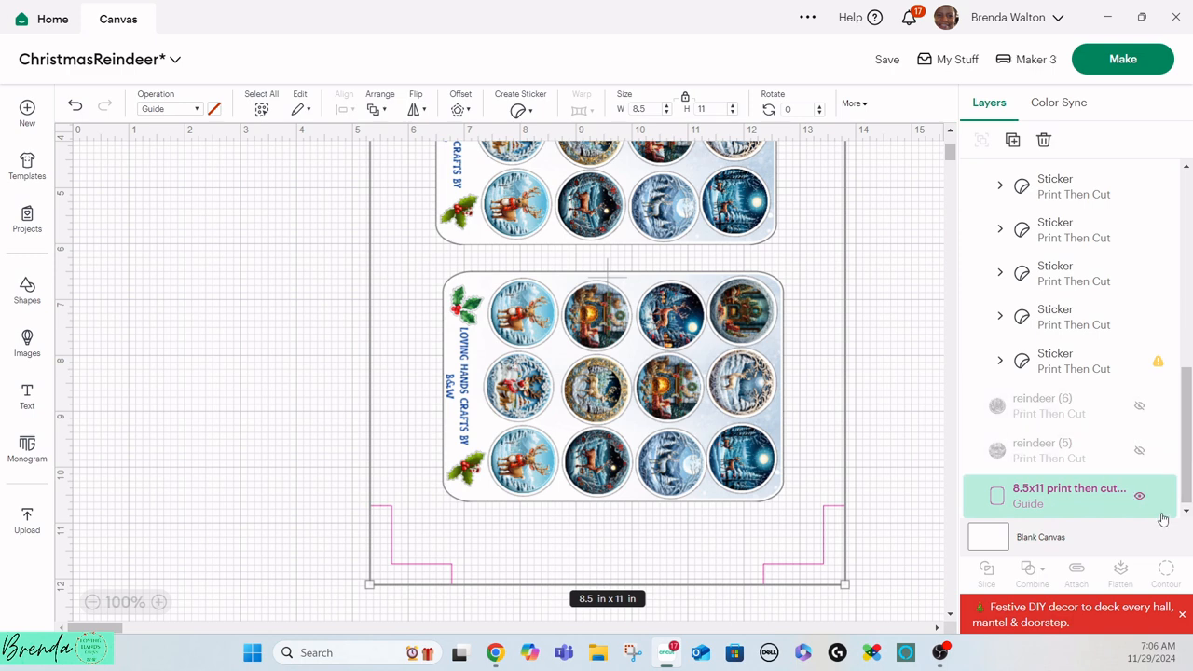
pyautogui.click(1137, 500)
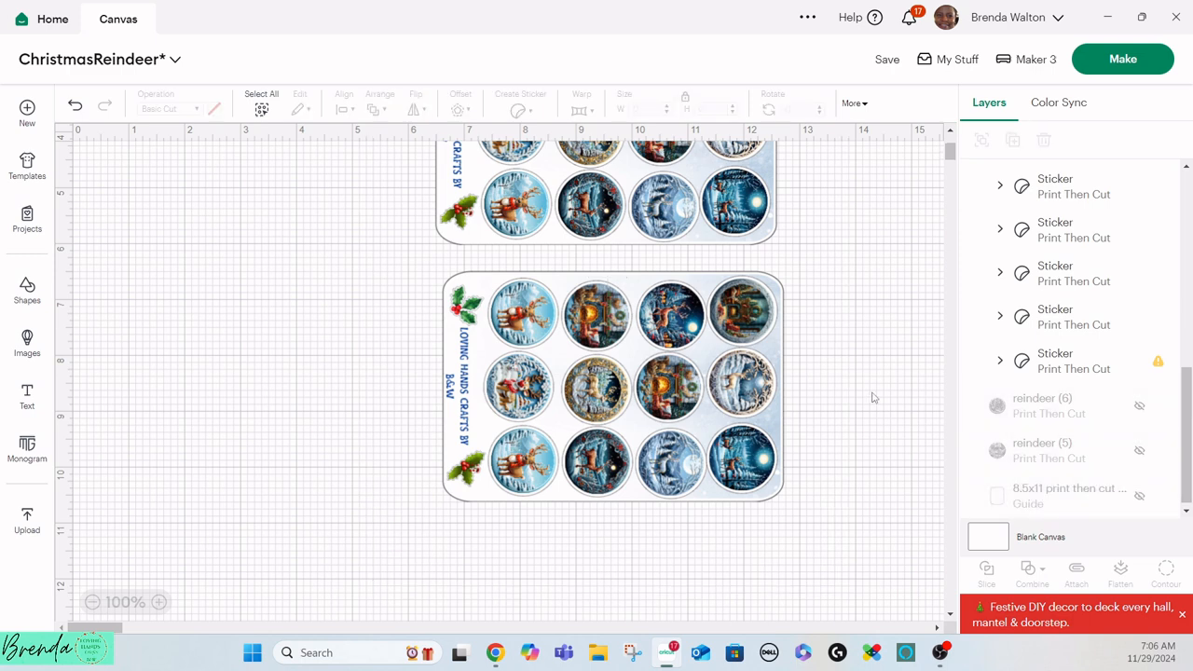
pyautogui.scroll(5, 873, 398)
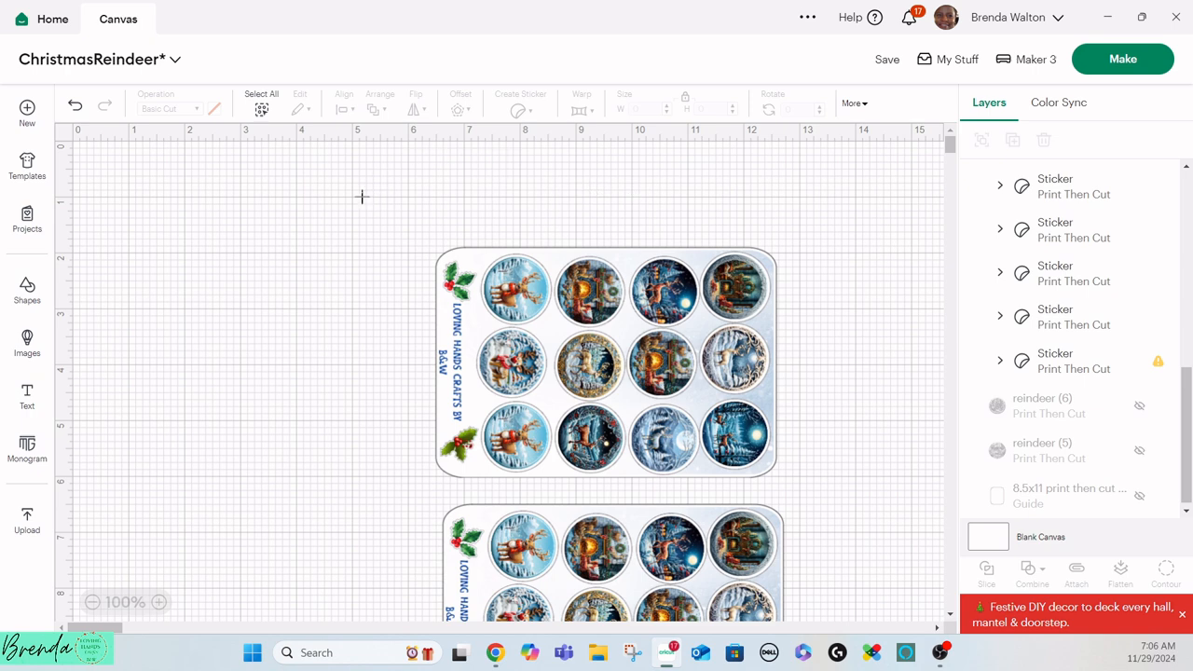
pyautogui.moveTo(358, 190); pyautogui.dragTo(826, 637)
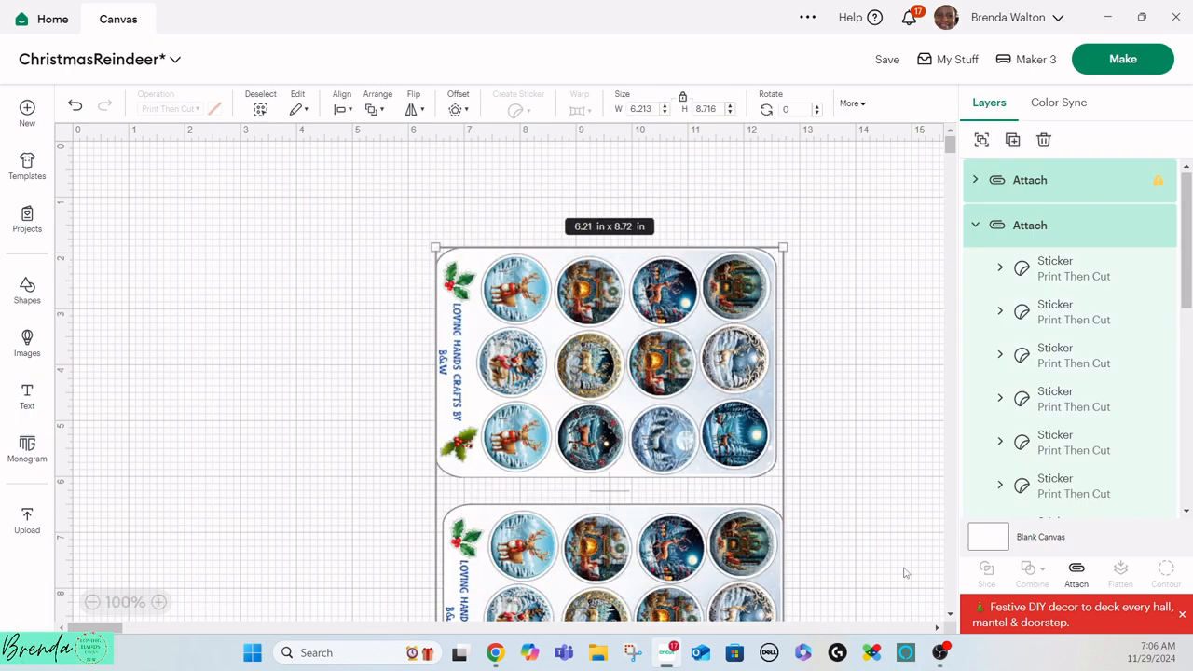
pyautogui.scroll(-3, 903, 572)
pyautogui.click(1078, 573)
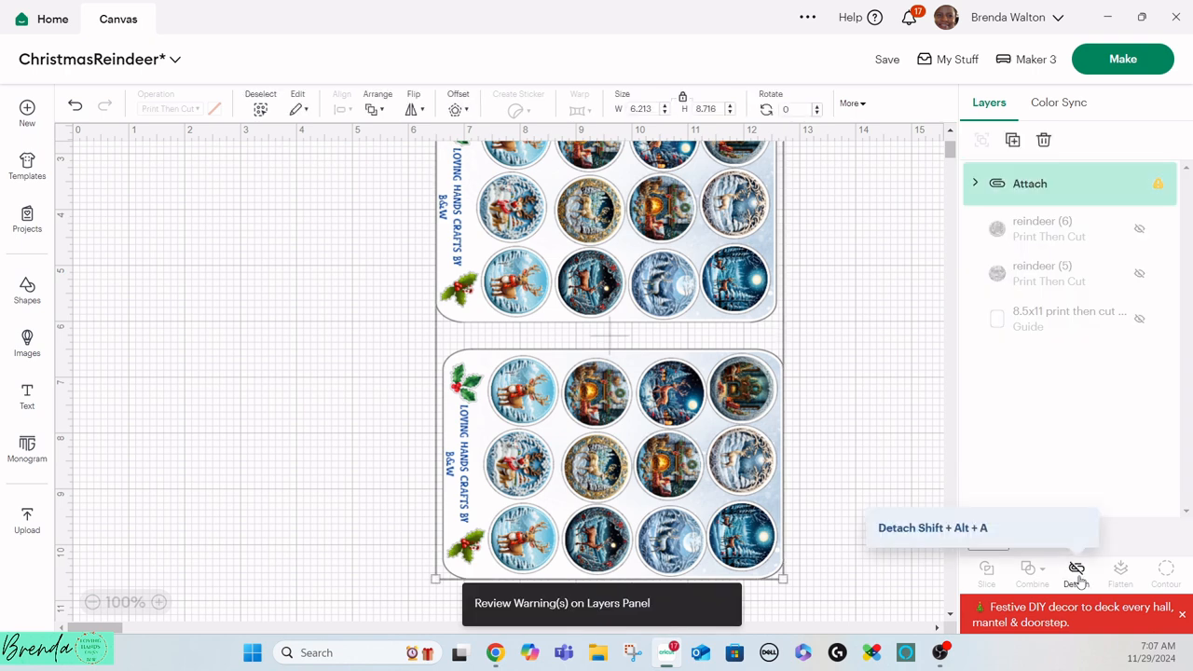
# Step: Set the project's machine to Cricut Joy Xtra and send the design to mat preparation
pyautogui.click(1029, 63)
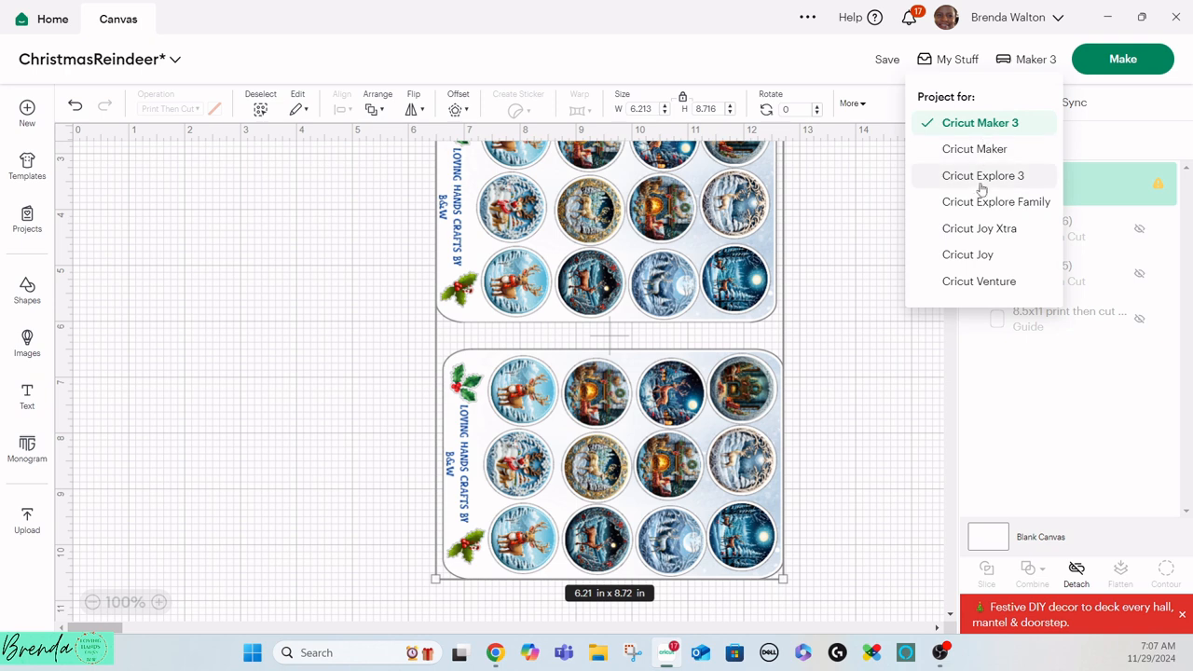
pyautogui.click(970, 231)
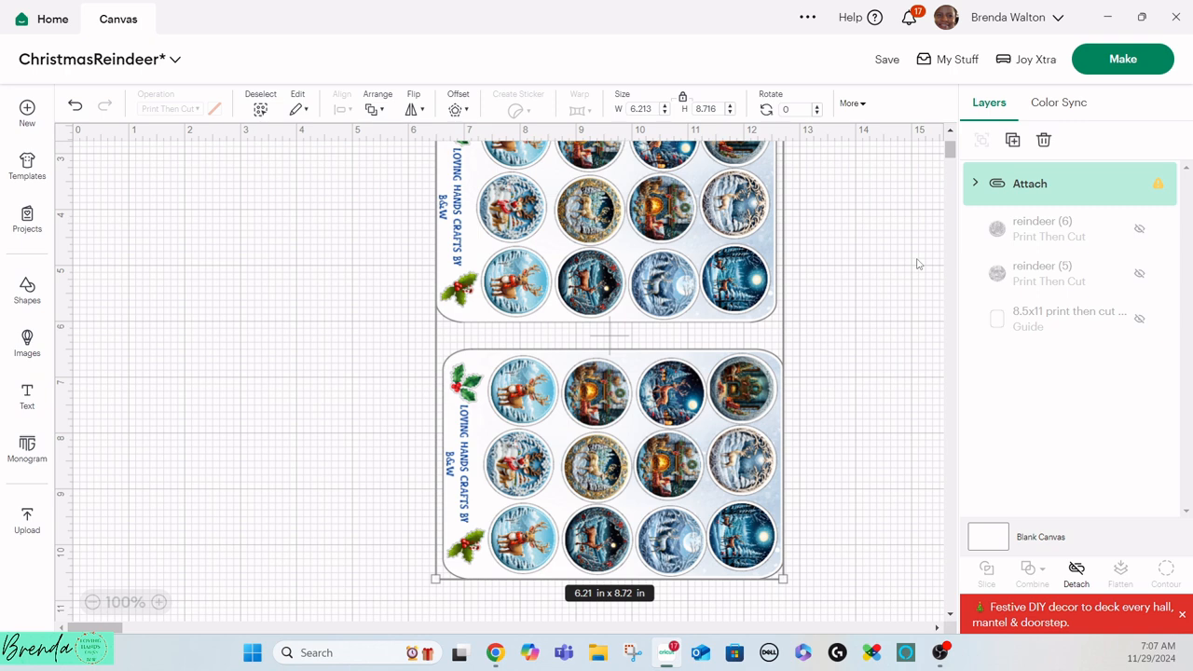
pyautogui.click(1115, 65)
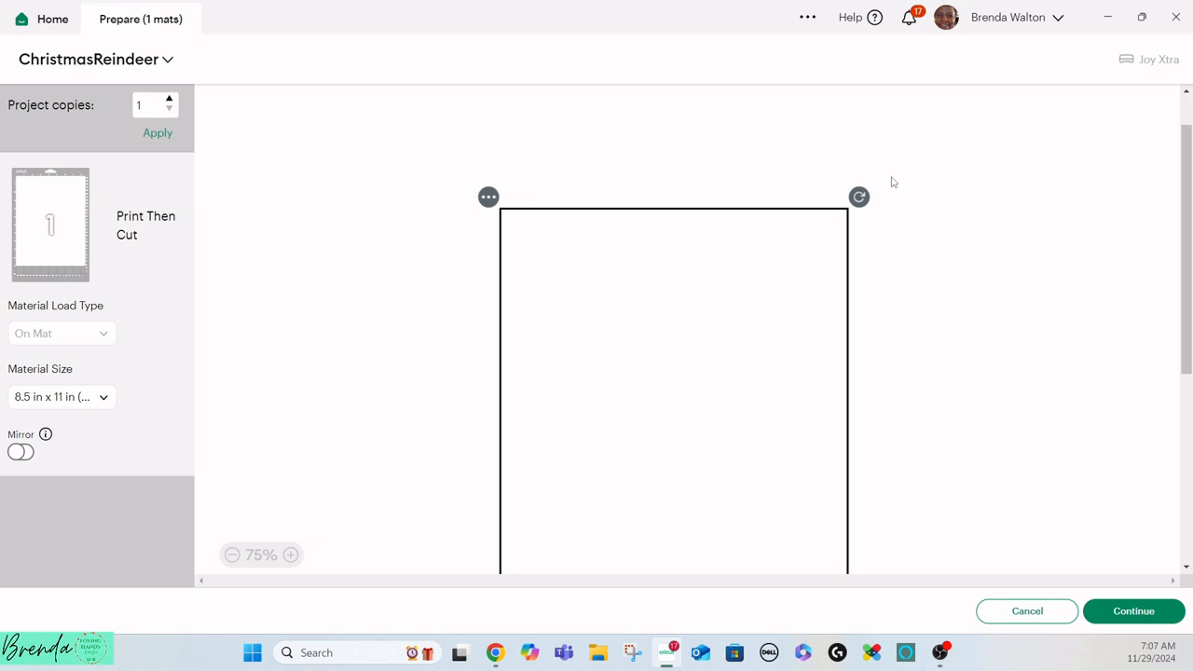
# Step: Check the attached sheets on the 8.5 x 11 in mat and shift them right and down to centre them in the cuttable area
pyautogui.scroll(-3, 967, 261)
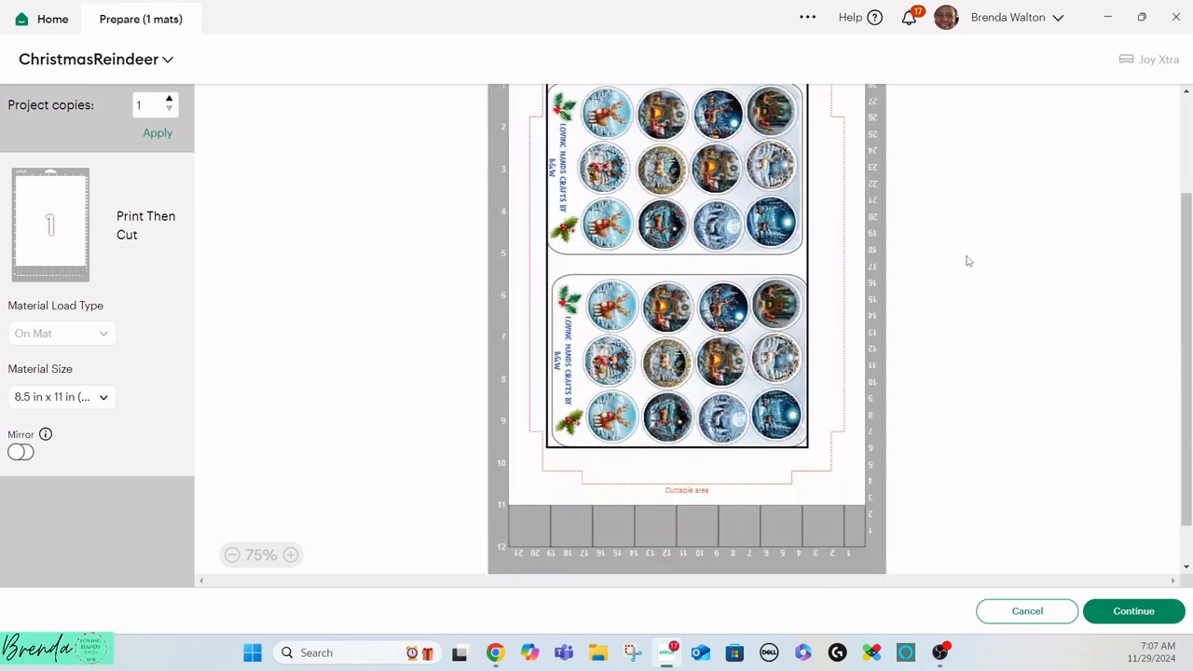
pyautogui.scroll(4, 968, 261)
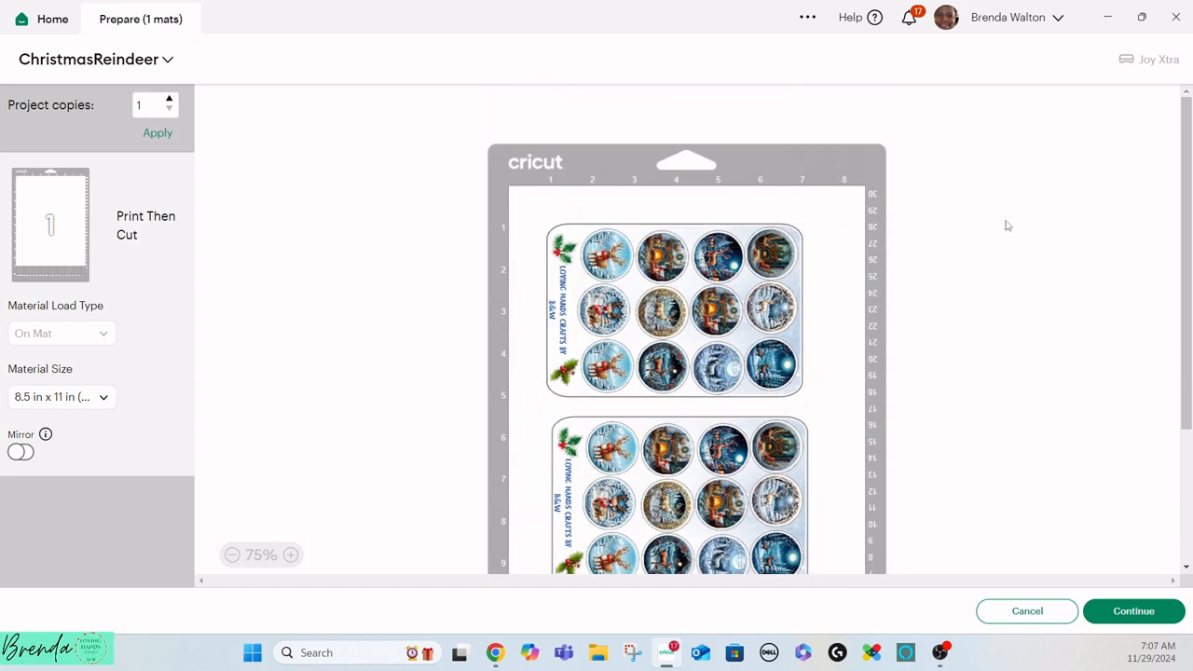
pyautogui.scroll(-3, 1007, 225)
pyautogui.click(741, 238)
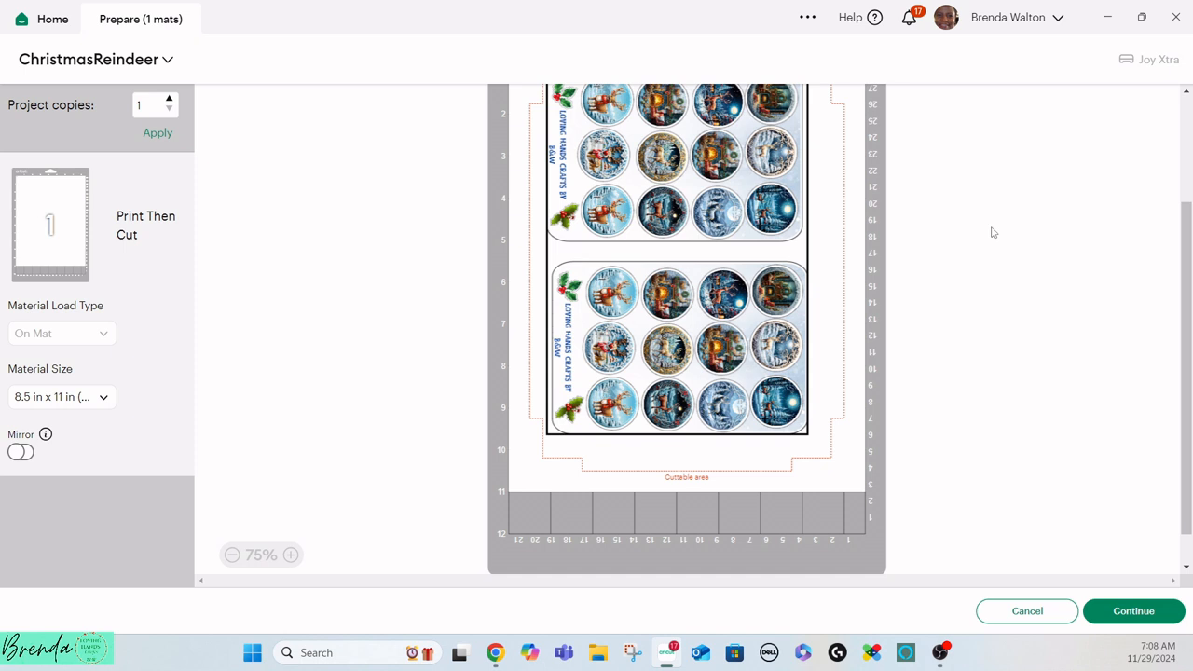
pyautogui.scroll(3, 994, 232)
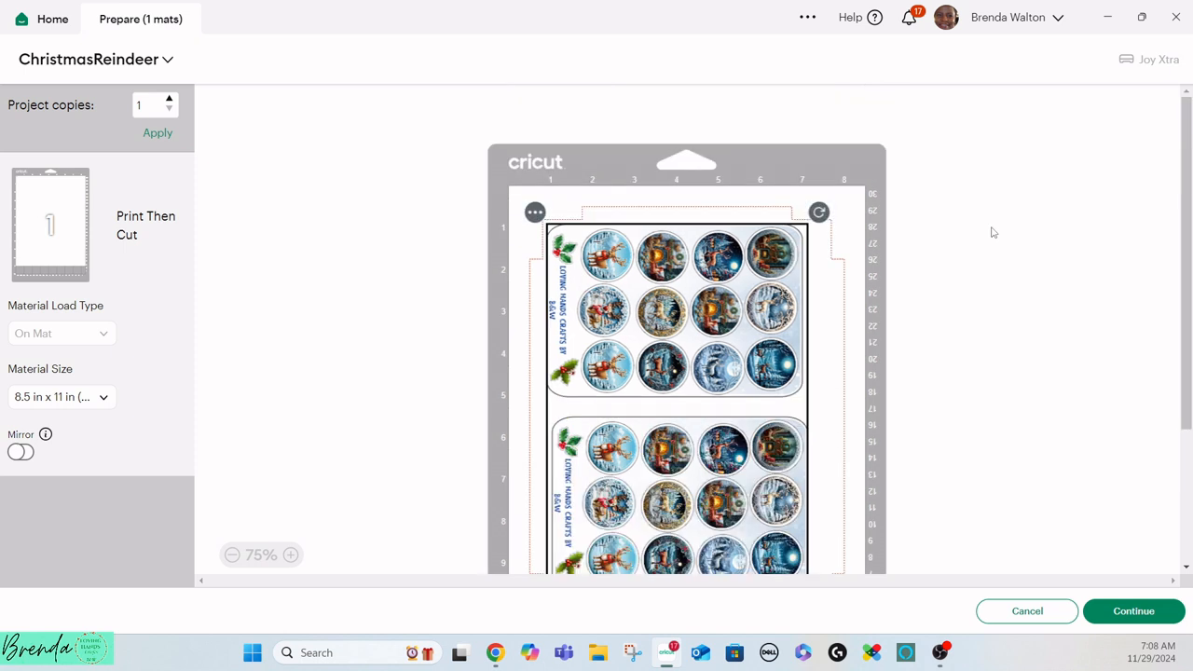
pyautogui.click(1052, 212)
pyautogui.click(798, 310)
pyautogui.moveTo(715, 291); pyautogui.dragTo(723, 291)
pyautogui.click(967, 275)
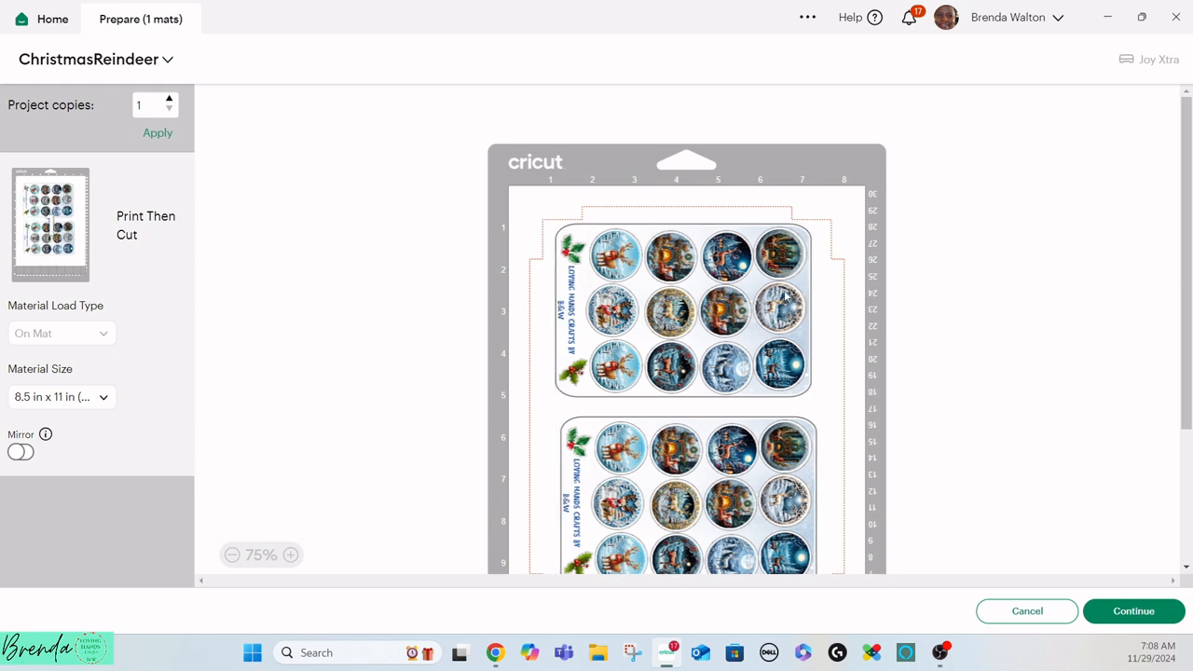
pyautogui.scroll(-2, 786, 297)
pyautogui.click(761, 273)
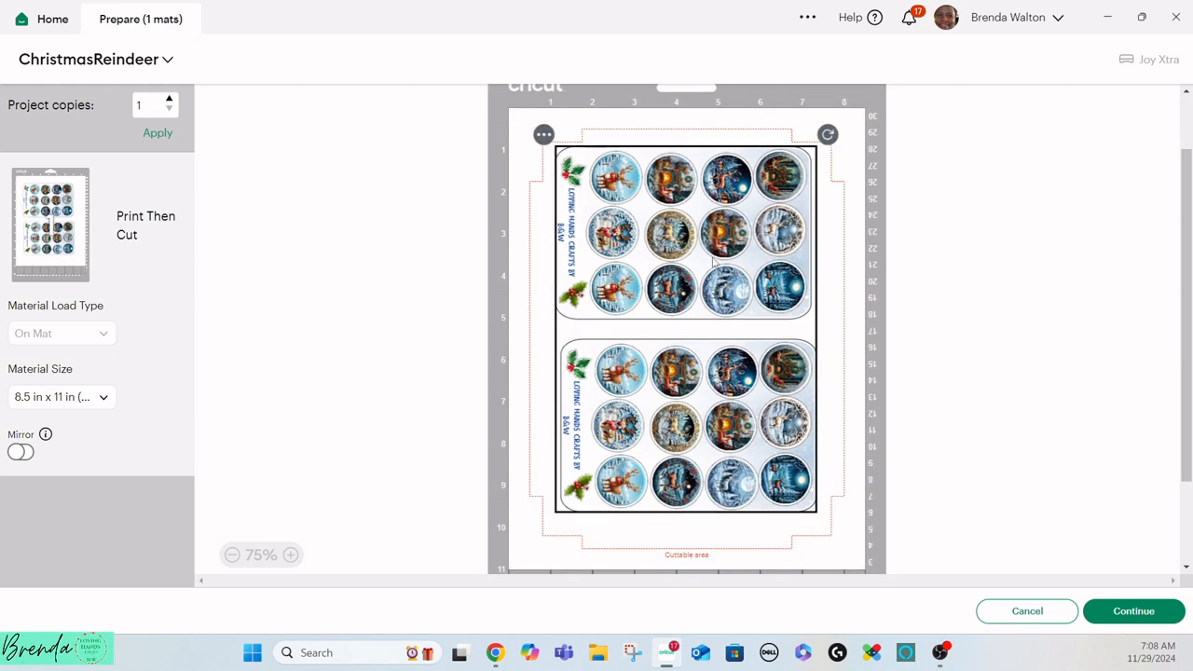
pyautogui.moveTo(714, 263); pyautogui.dragTo(714, 270)
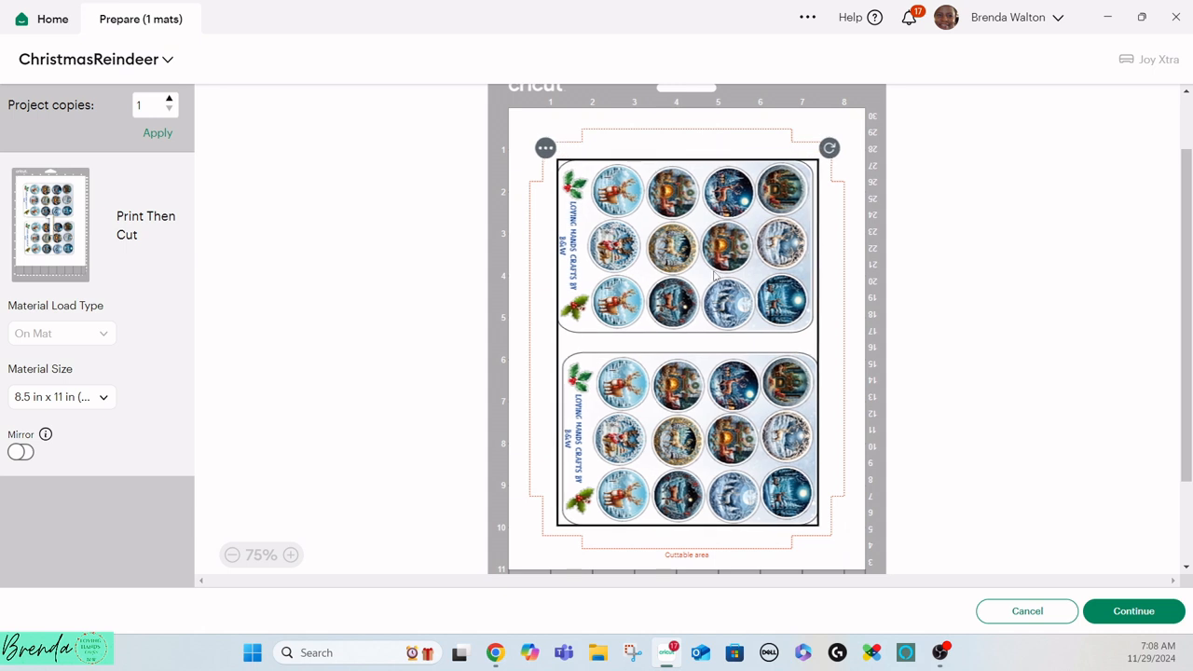
# Step: Proceed from mat preparation to the print stage and open the print setup for the 8.5 x 11 in sticker page
pyautogui.click(936, 225)
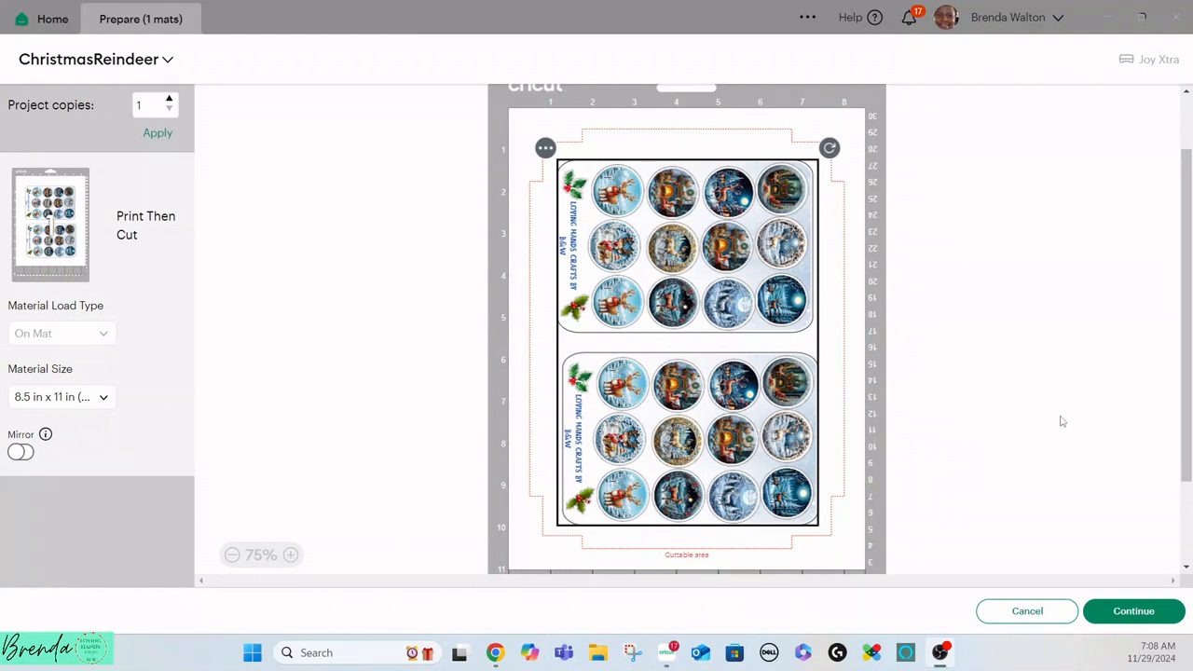
pyautogui.click(1127, 617)
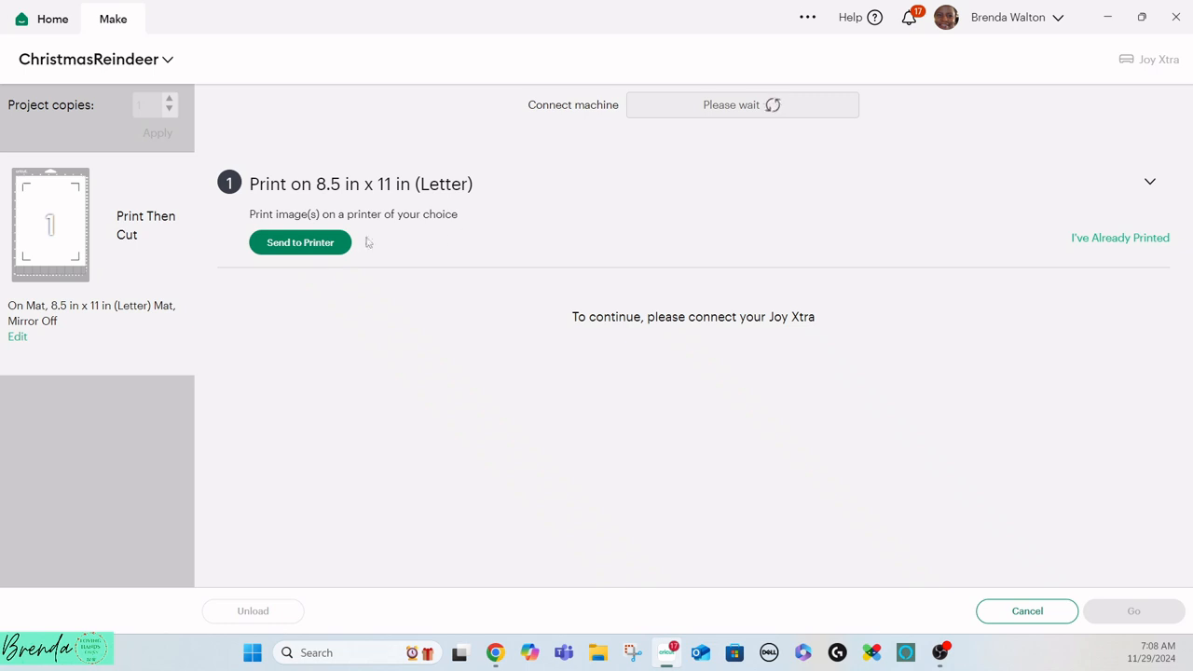
pyautogui.click(320, 248)
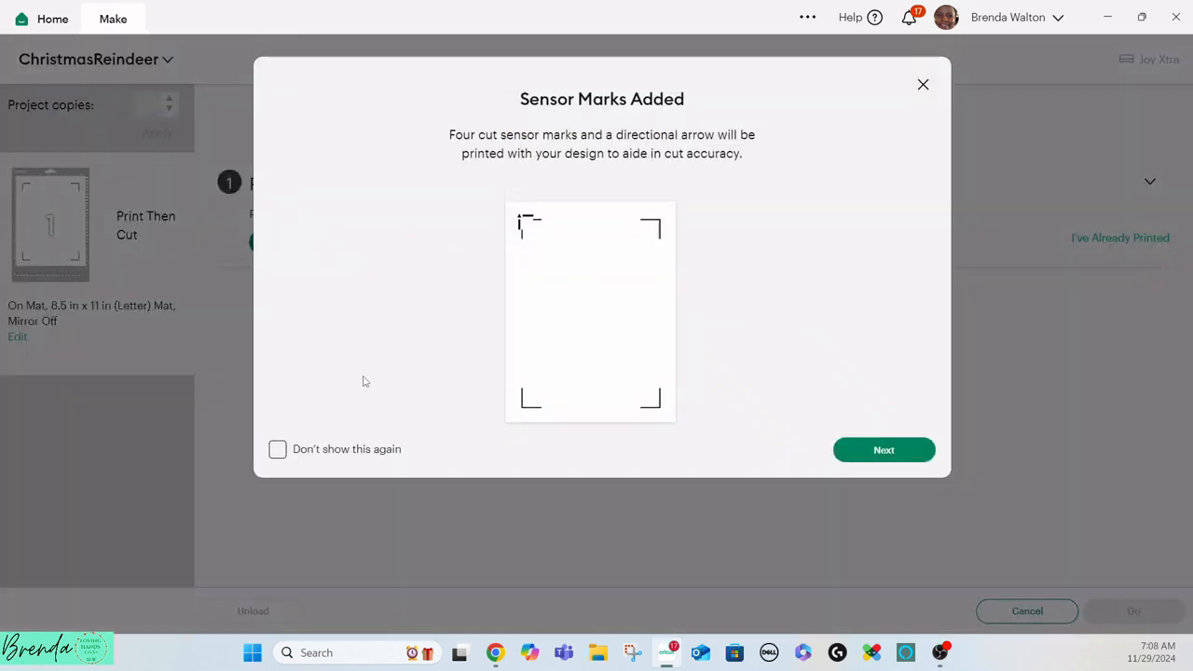
pyautogui.click(884, 451)
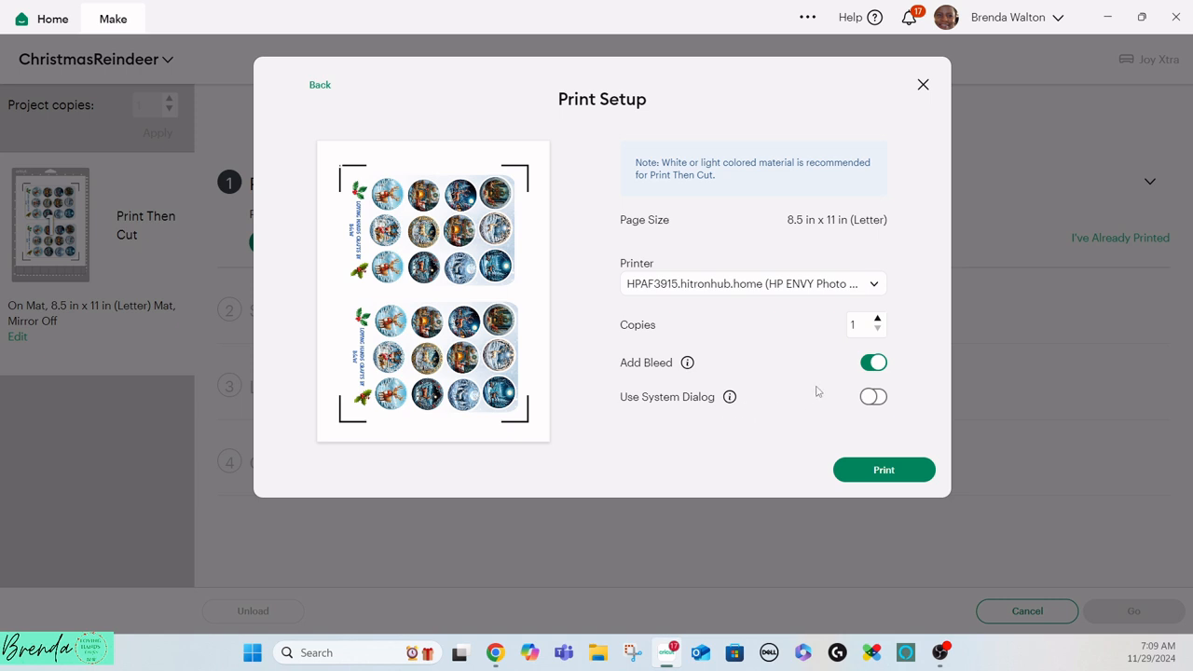
# Step: Print the sticker page with Add Bleed off and Use System Dialog on, and complete the print quality verification
pyautogui.click(876, 364)
pyautogui.click(874, 397)
pyautogui.click(897, 496)
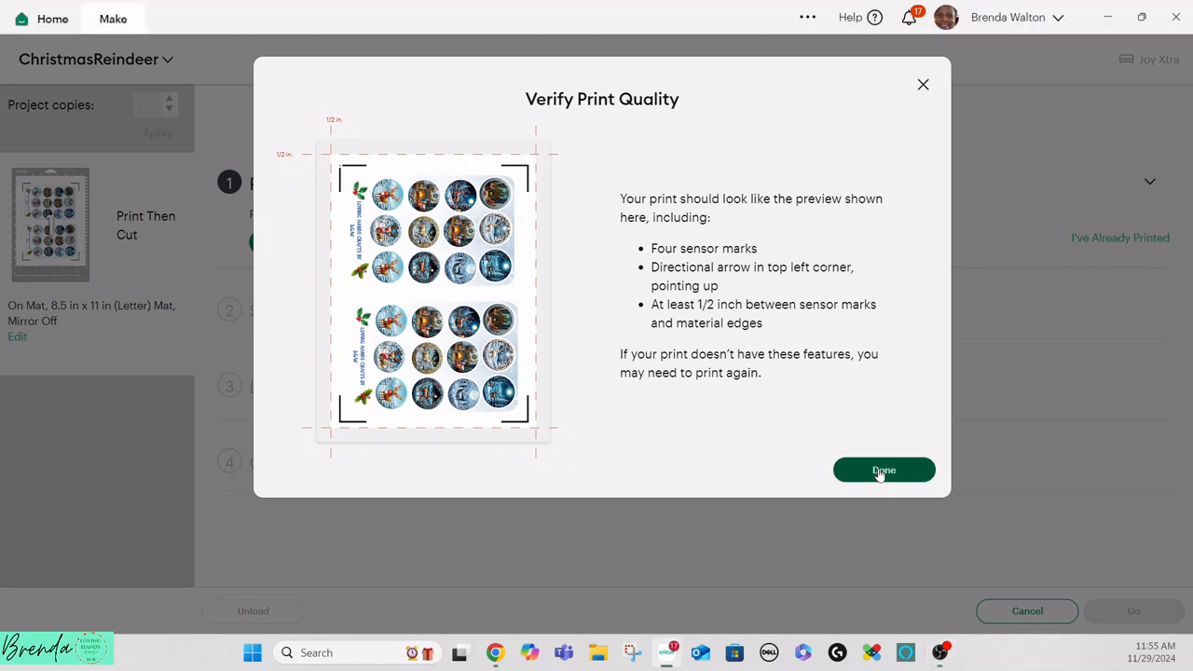
pyautogui.click(882, 471)
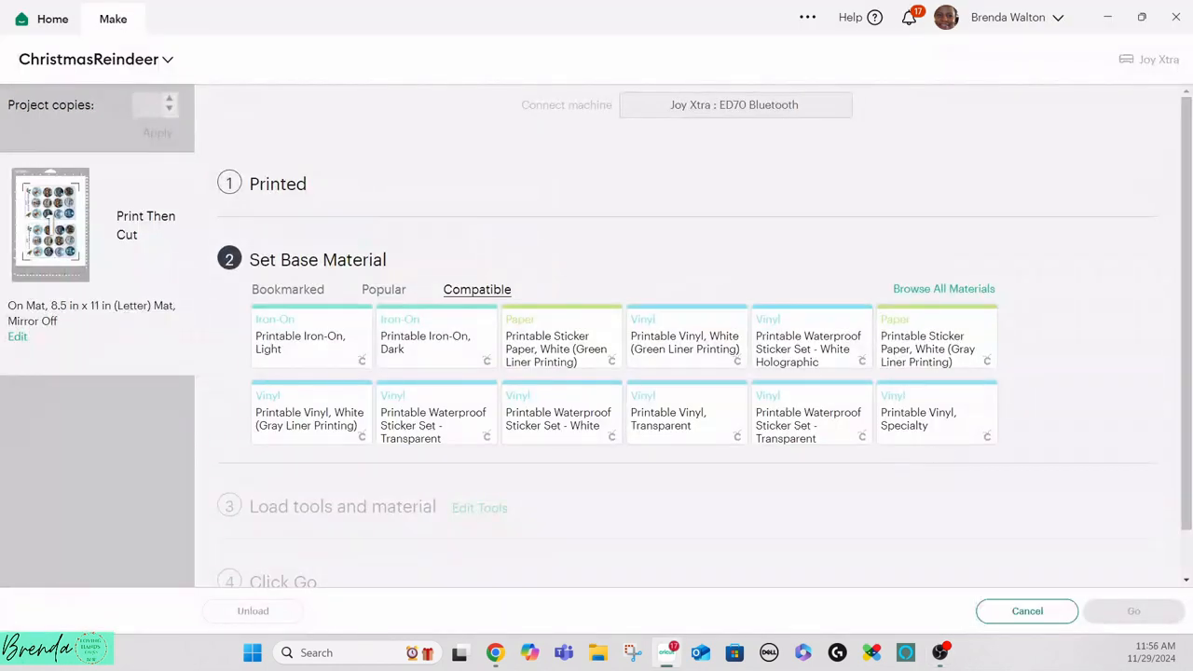